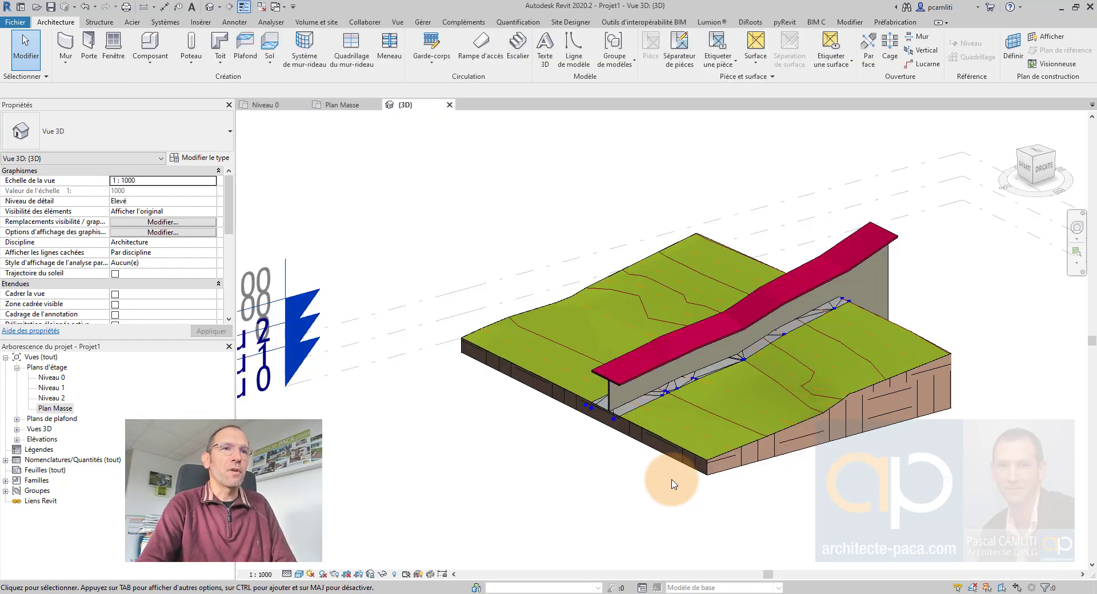
Step: Examine the terrain surface and the existing road strip from several 3D angles, checking the topography's selected extent
shift+middle_drag(600, 478, 790, 416)
scroll(699, 406, down, 2)
scroll(790, 412, up, 2)
click(784, 411)
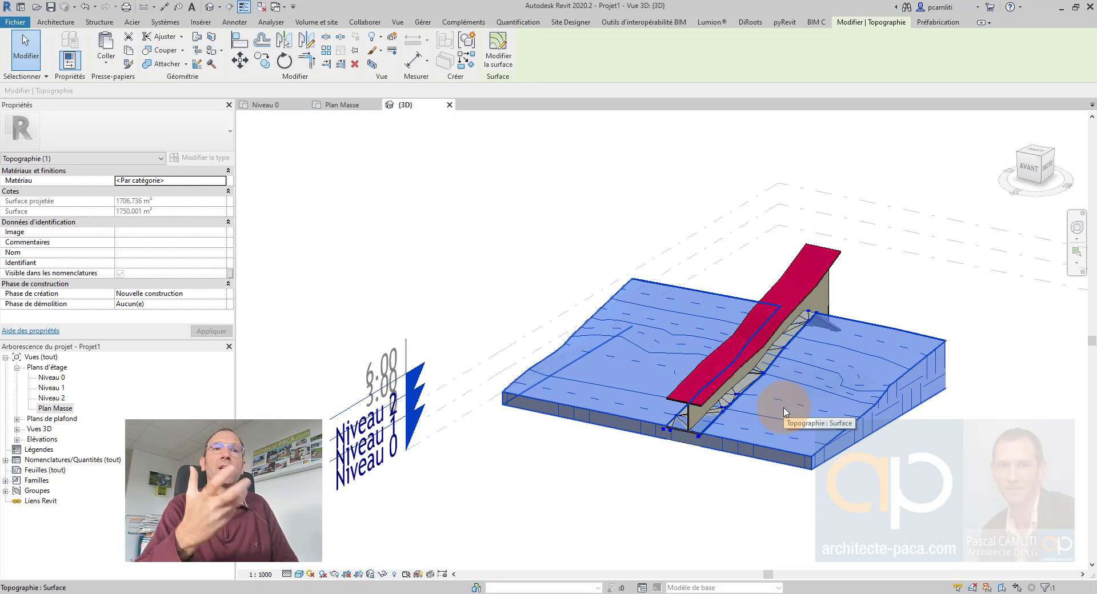
click(571, 501)
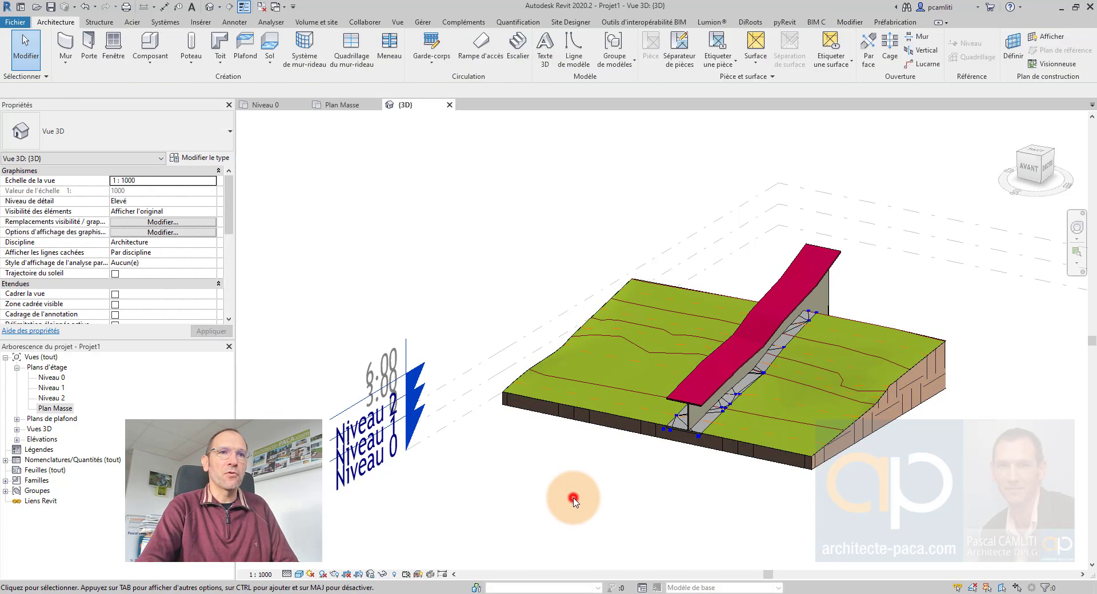
shift+middle_drag(571, 502, 725, 409)
click(724, 411)
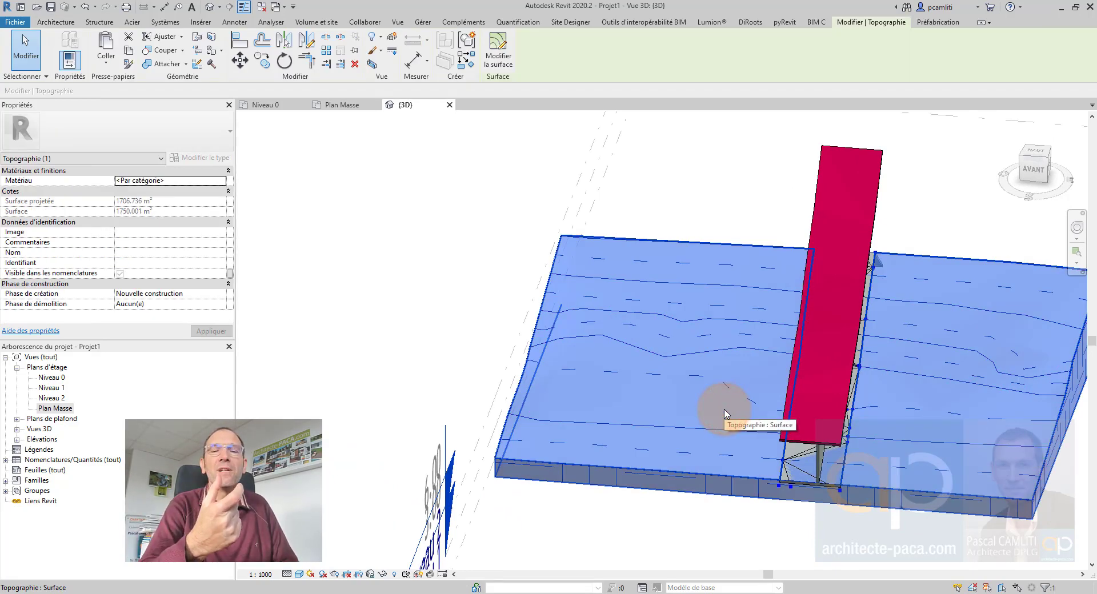
click(683, 167)
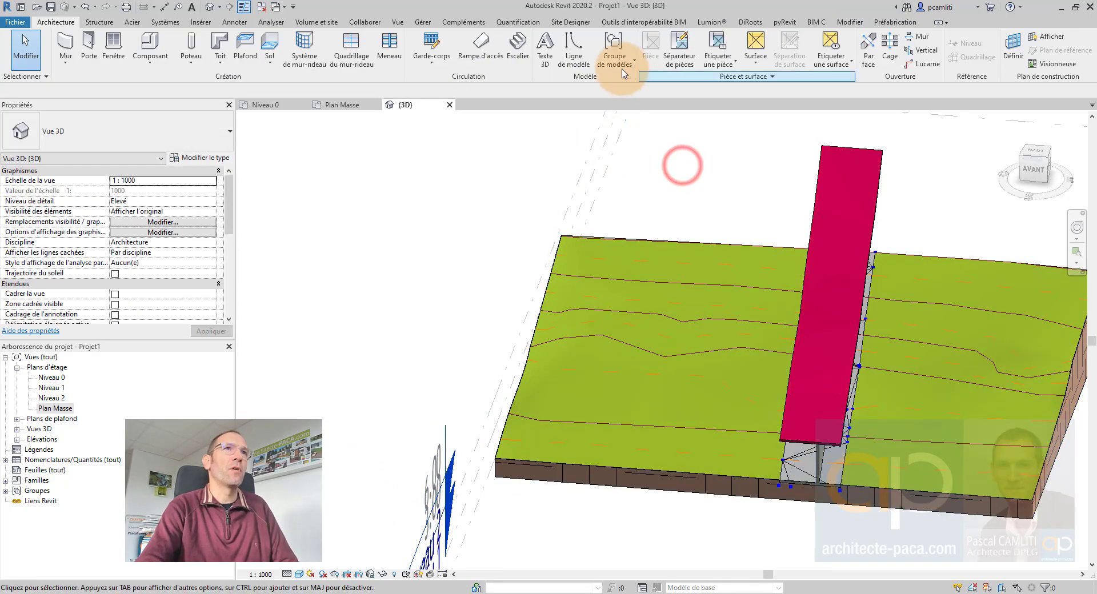
click(326, 25)
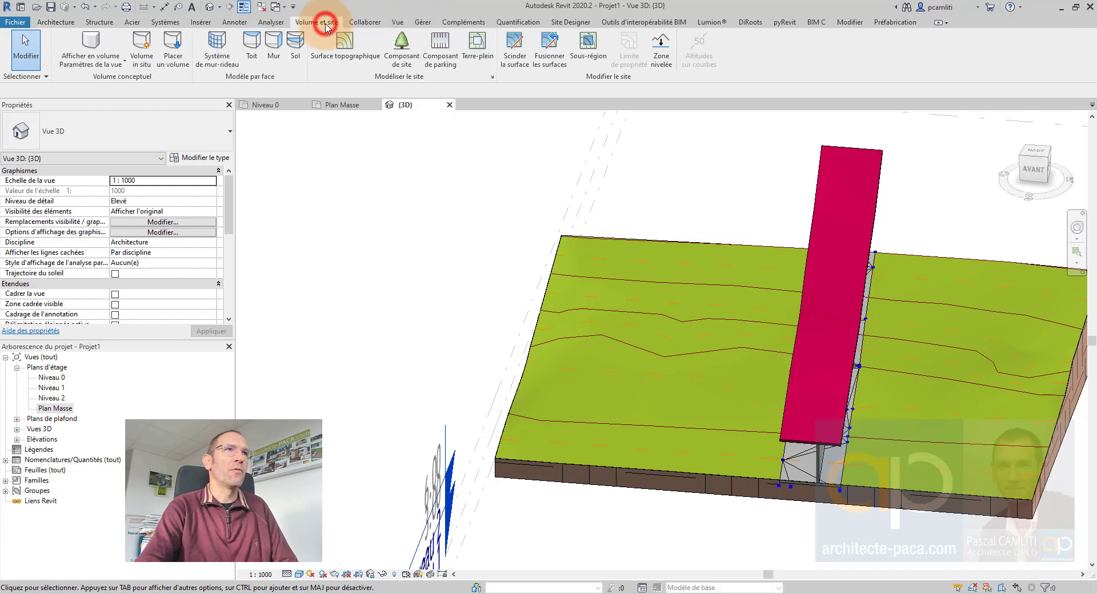
click(516, 64)
click(652, 193)
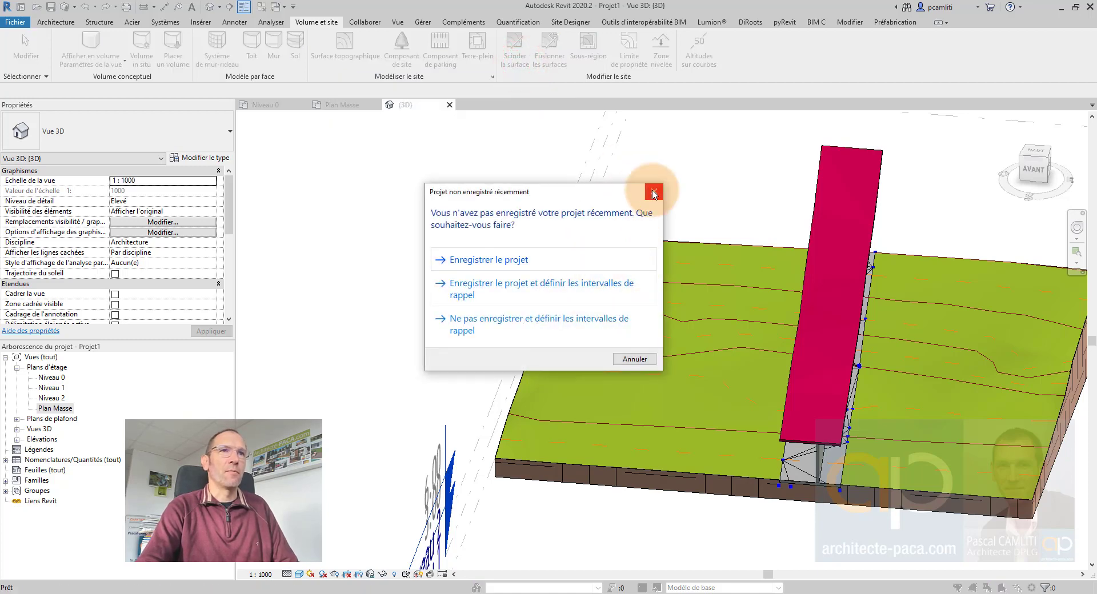
click(640, 427)
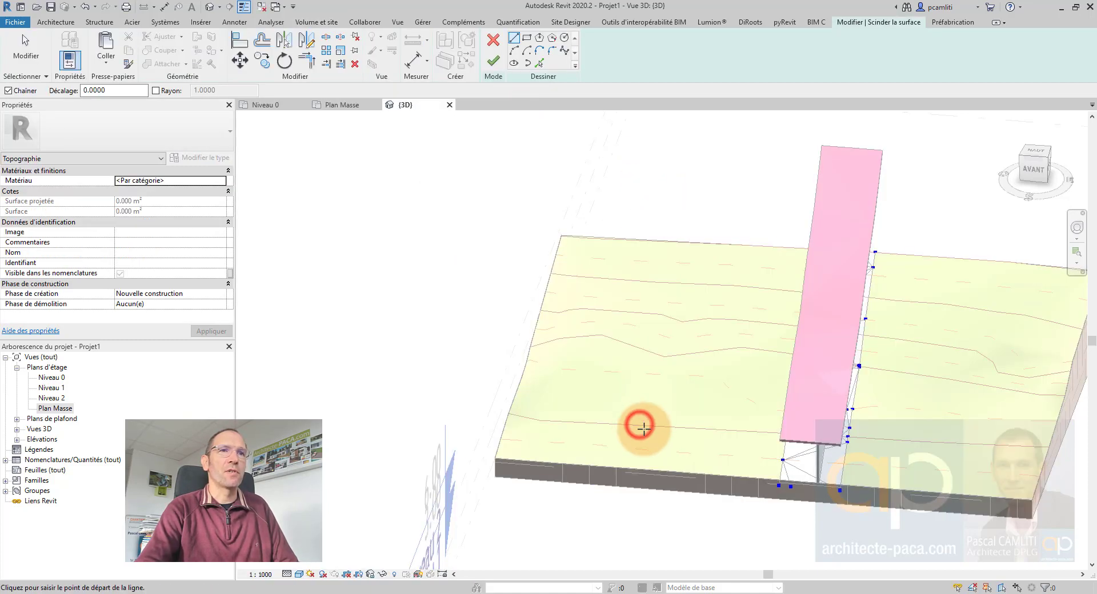
click(502, 55)
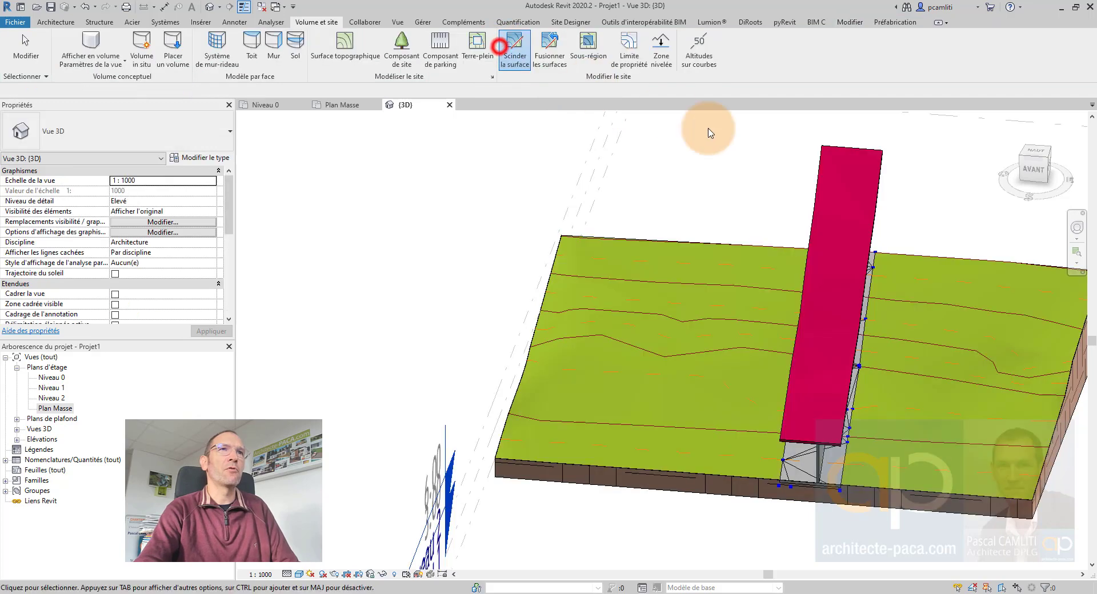
Step: Start a subregion sketch on the terrain in top view and draw a gently winding spline across it, west of the red strip
click(588, 51)
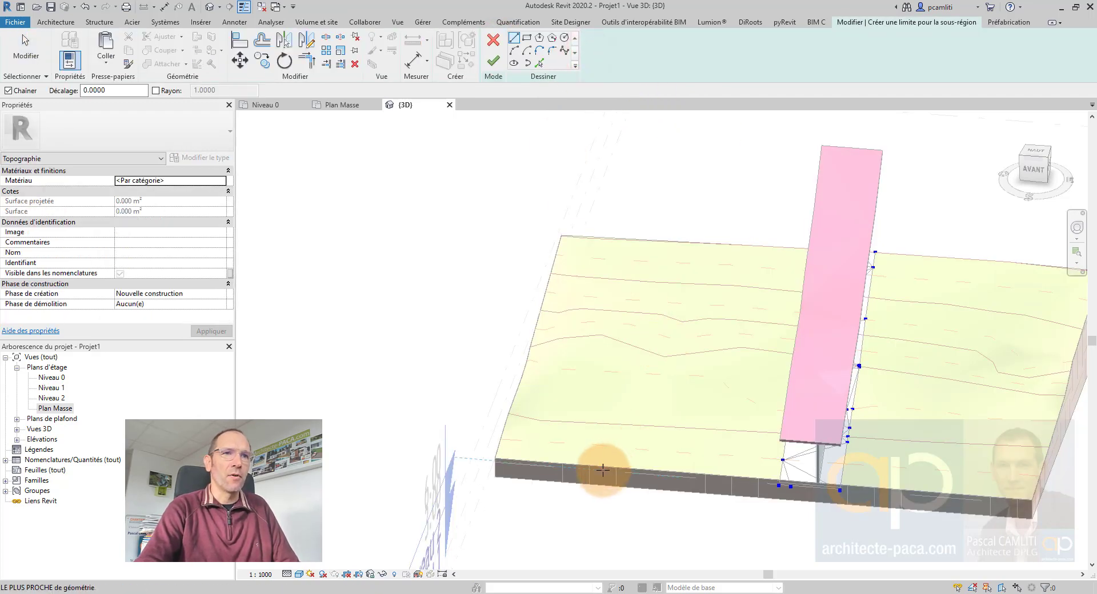
click(1035, 152)
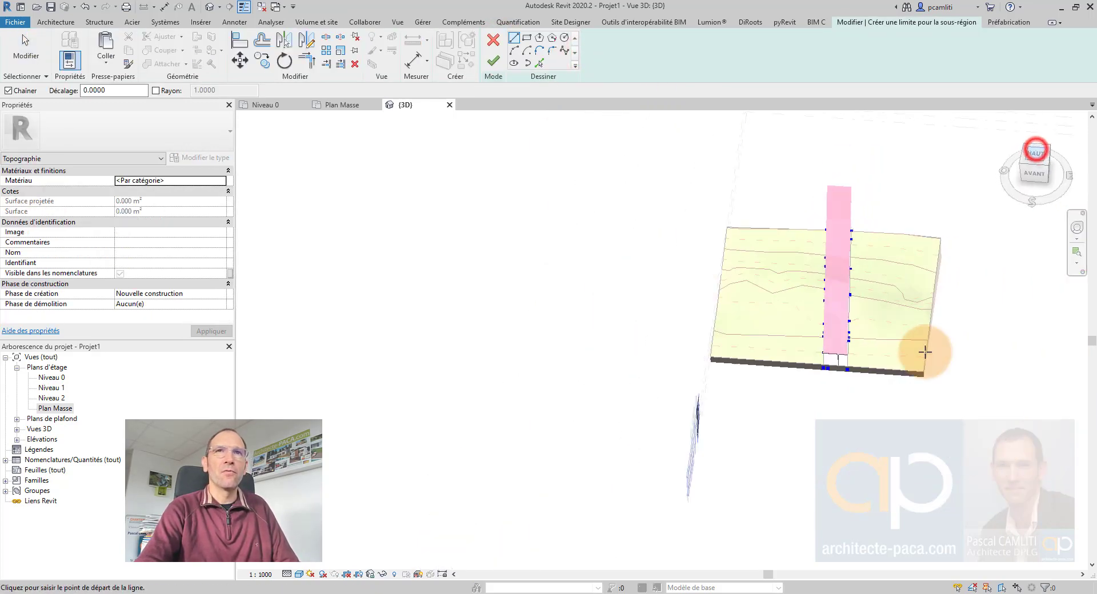
scroll(600, 417, up, 5)
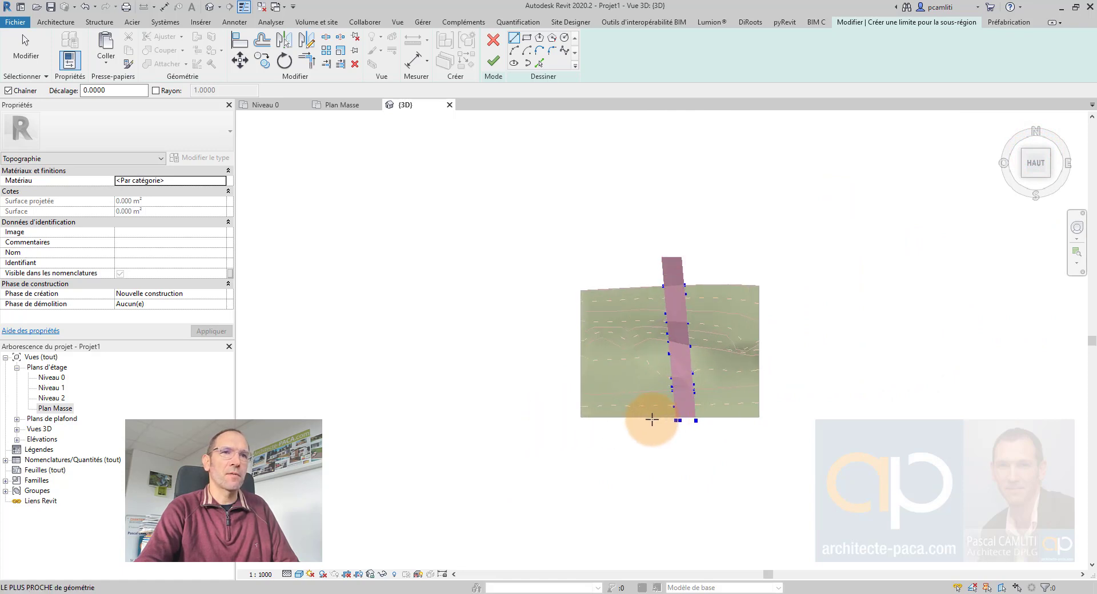
scroll(583, 327, up, 1)
middle_drag(583, 327, 519, 348)
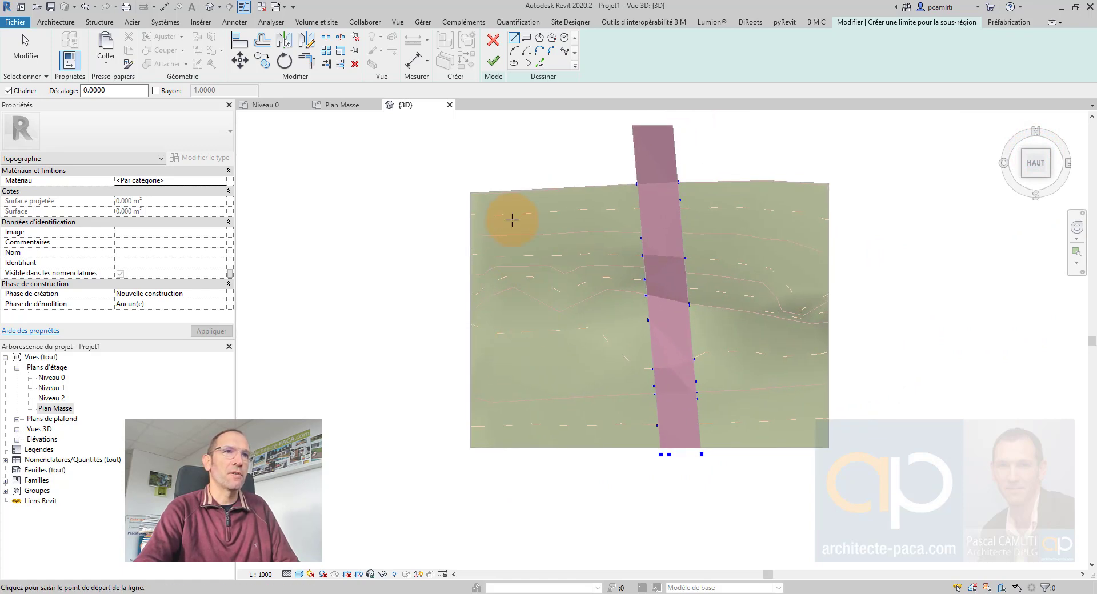
click(514, 192)
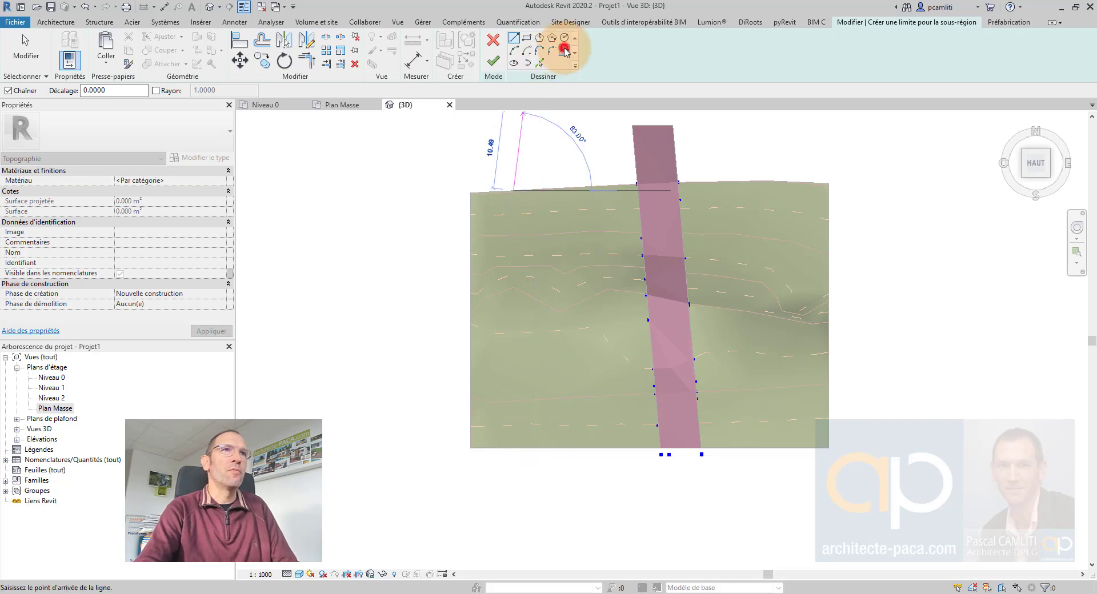
click(564, 50)
click(514, 187)
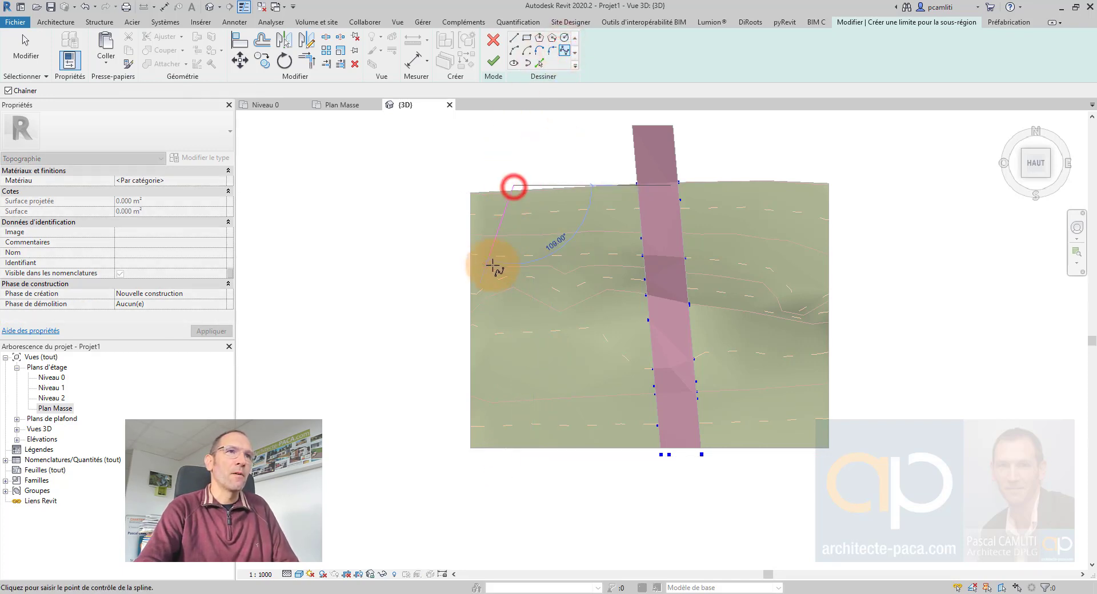
click(502, 266)
click(518, 348)
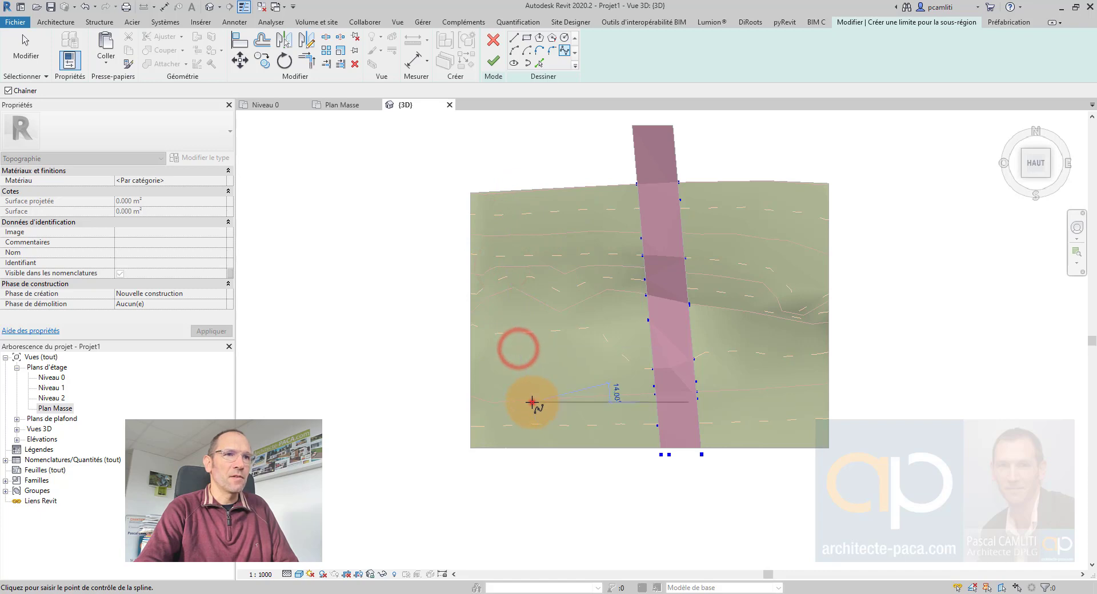
click(522, 455)
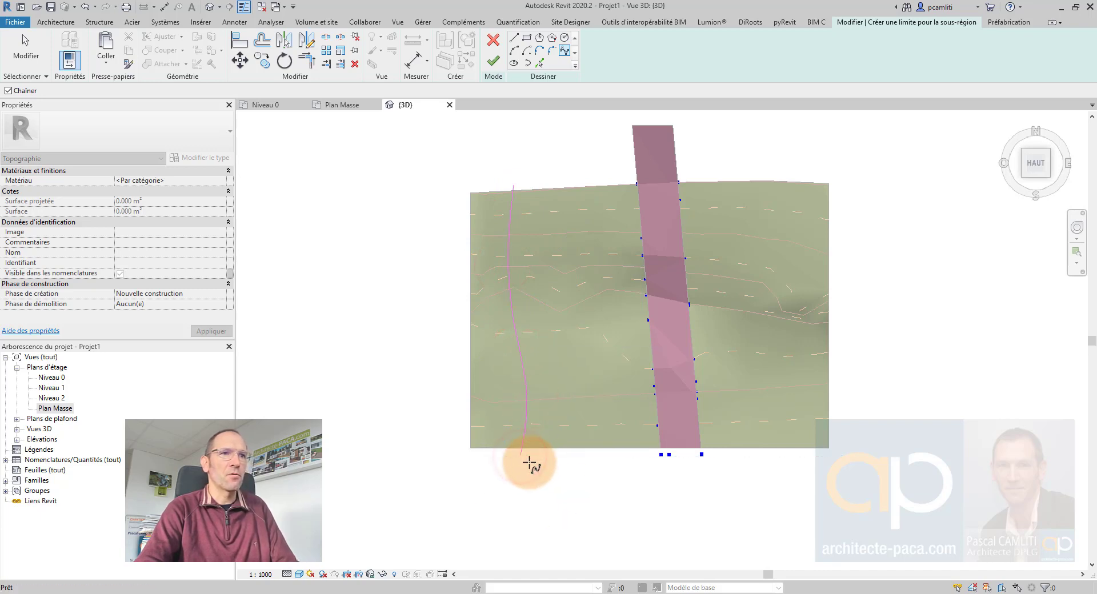
key(Escape)
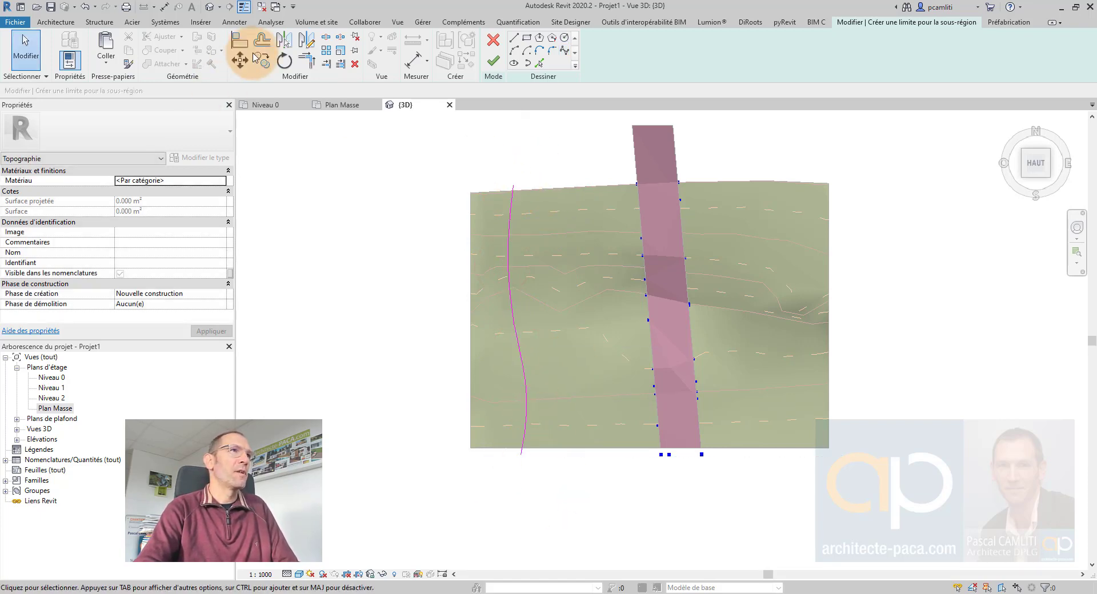
Step: Offset a copy of the spline 6 m towards the red strip and stretch its upper end to the terrain's back edge
click(262, 40)
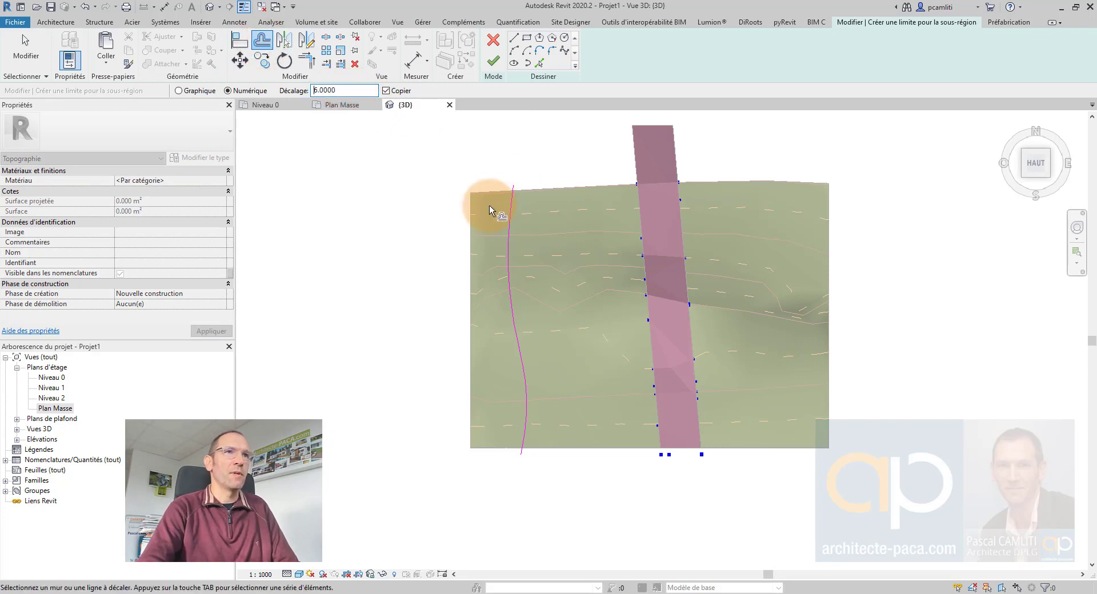
click(513, 219)
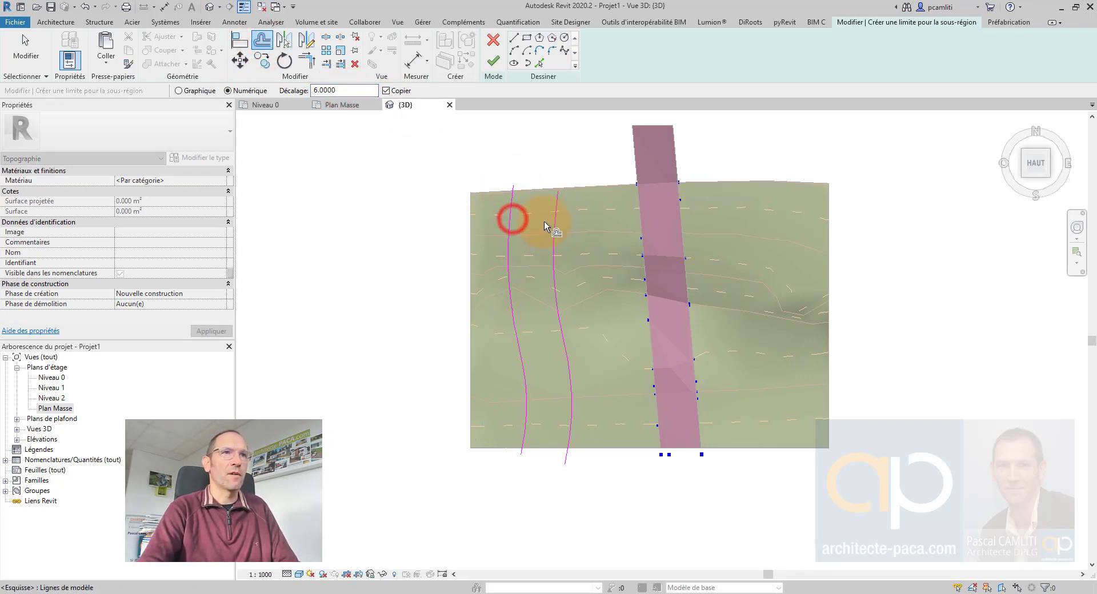
key(Escape)
click(559, 215)
scroll(562, 195, up, 4)
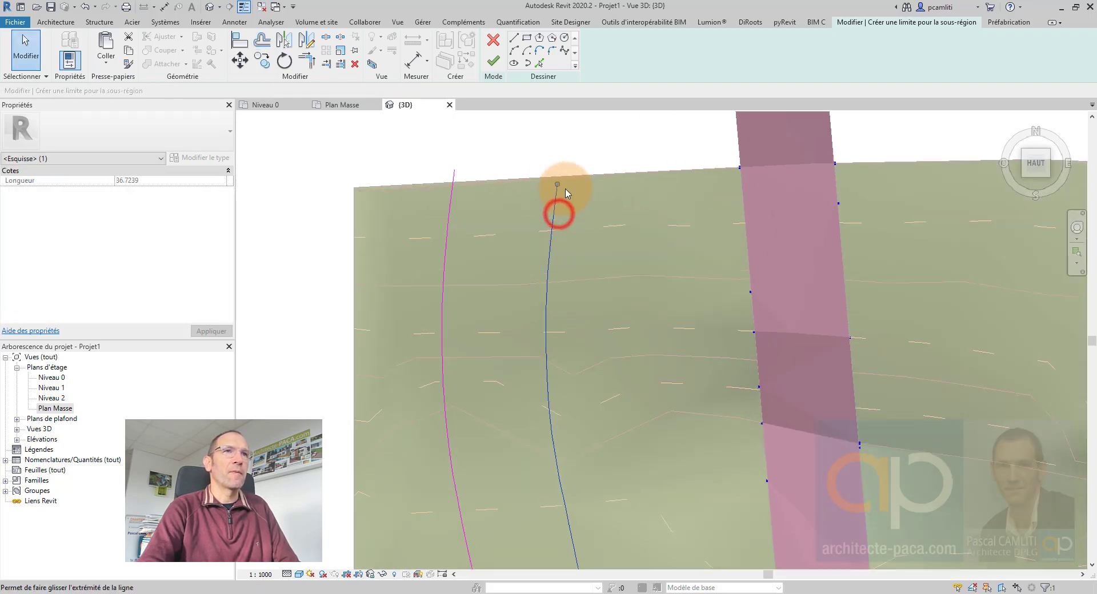
drag(558, 187, 558, 178)
scroll(590, 216, down, 3)
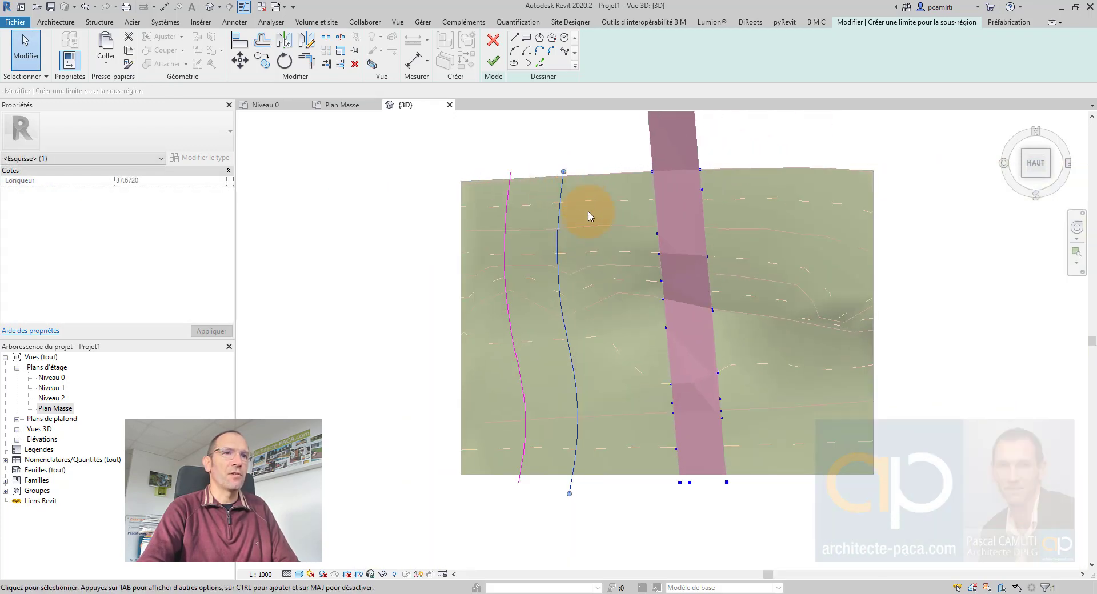
Step: Close both ends of the two splines with straight lines and finish the subregion
click(514, 38)
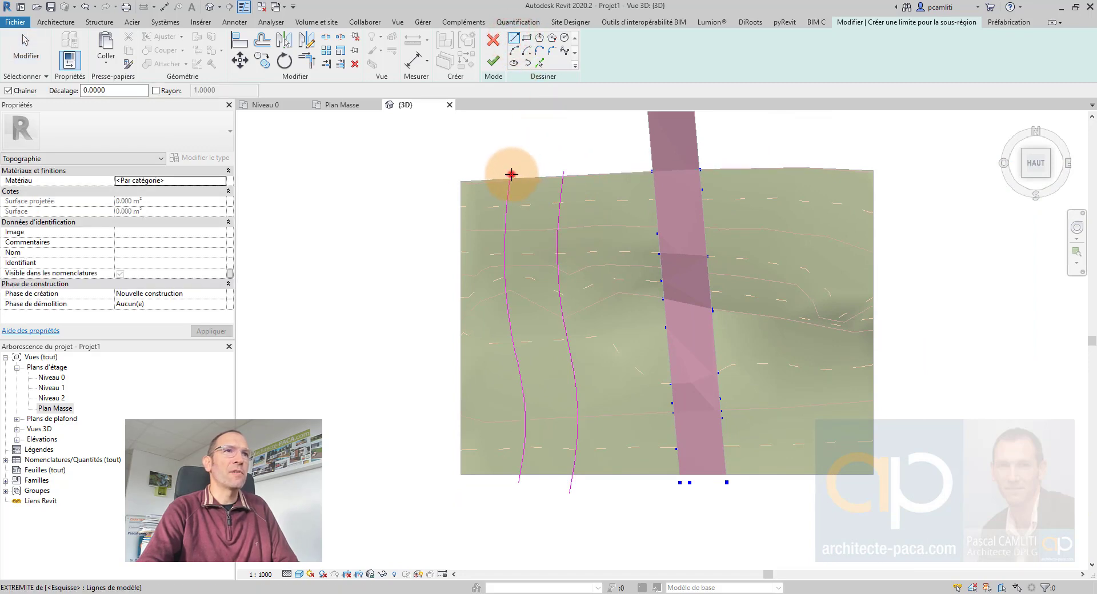
click(512, 174)
click(564, 173)
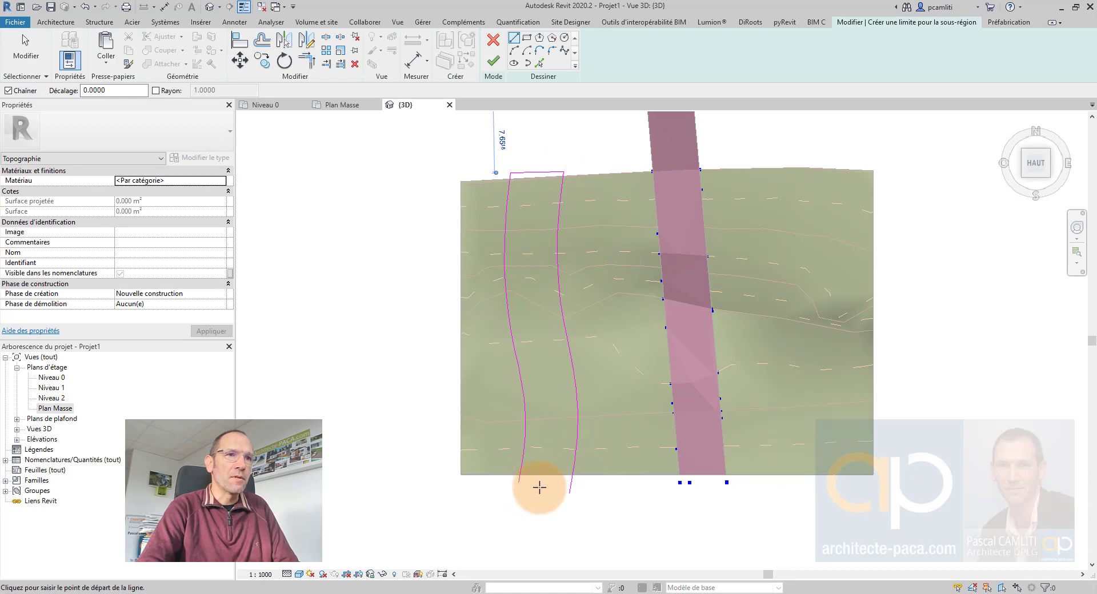
click(570, 492)
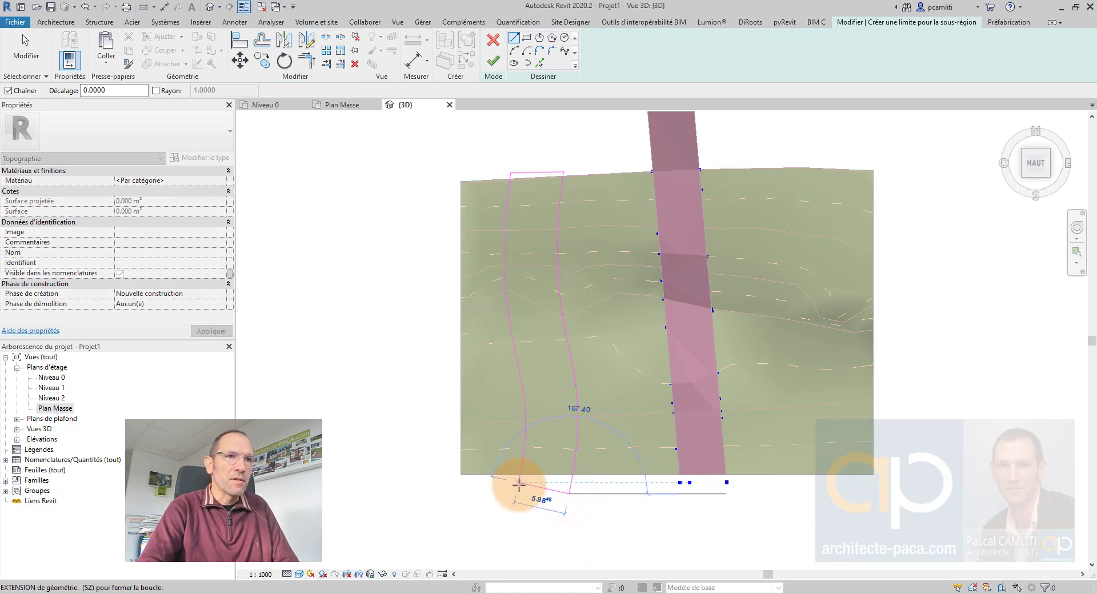
scroll(518, 487, up, 2)
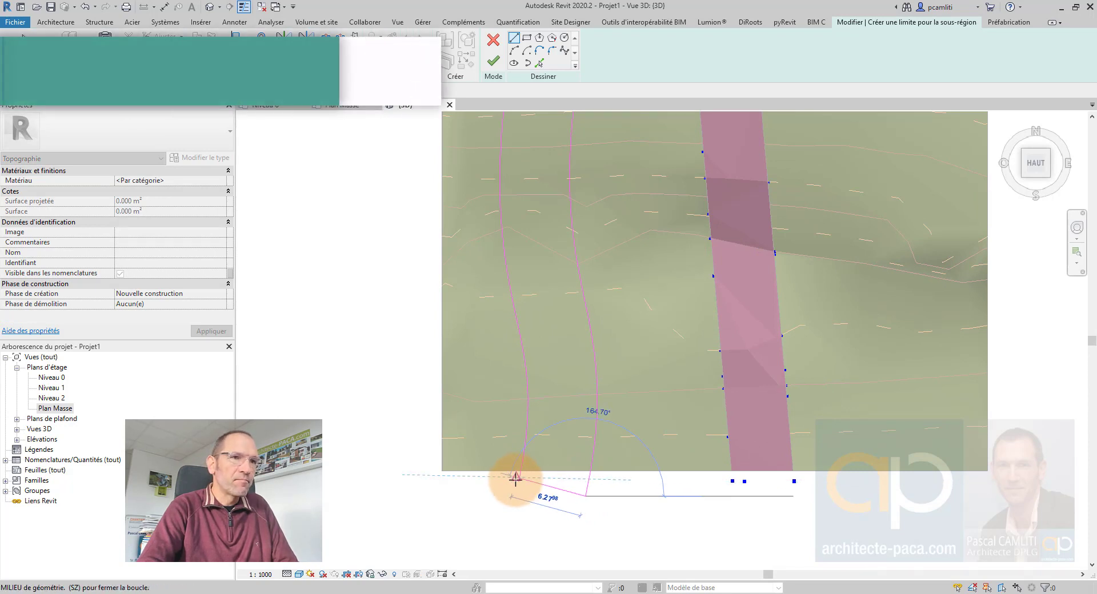
scroll(520, 482, up, 3)
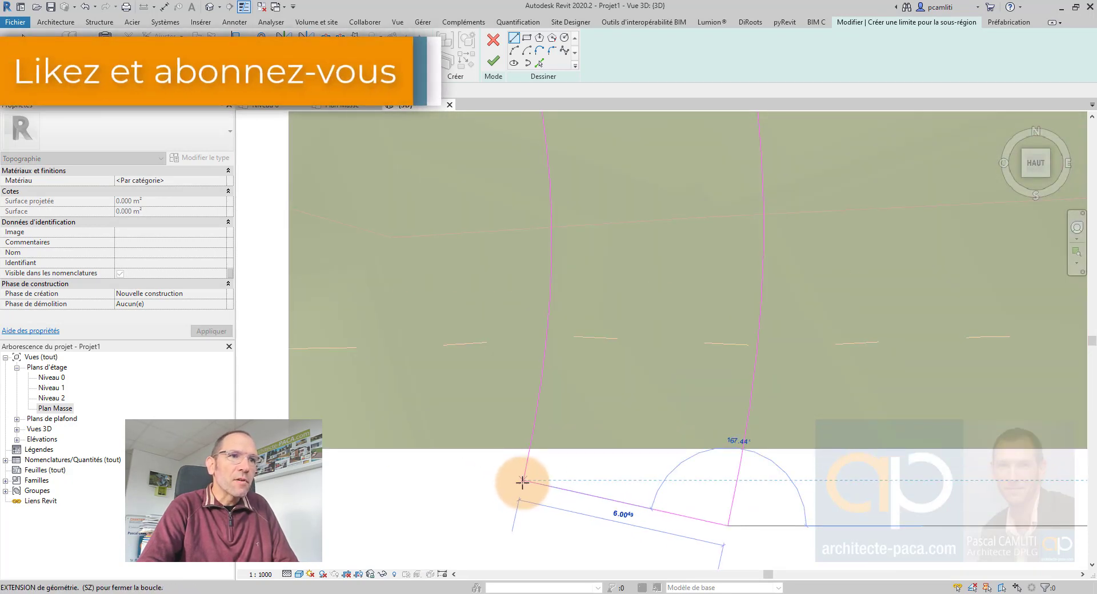
click(521, 484)
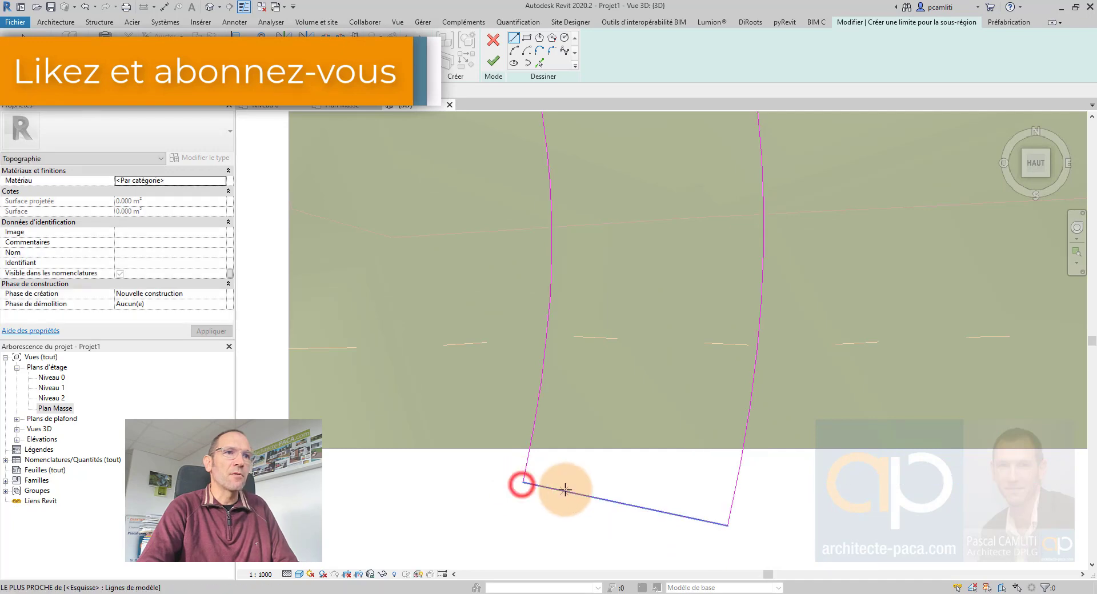
scroll(565, 483, down, 5)
click(493, 57)
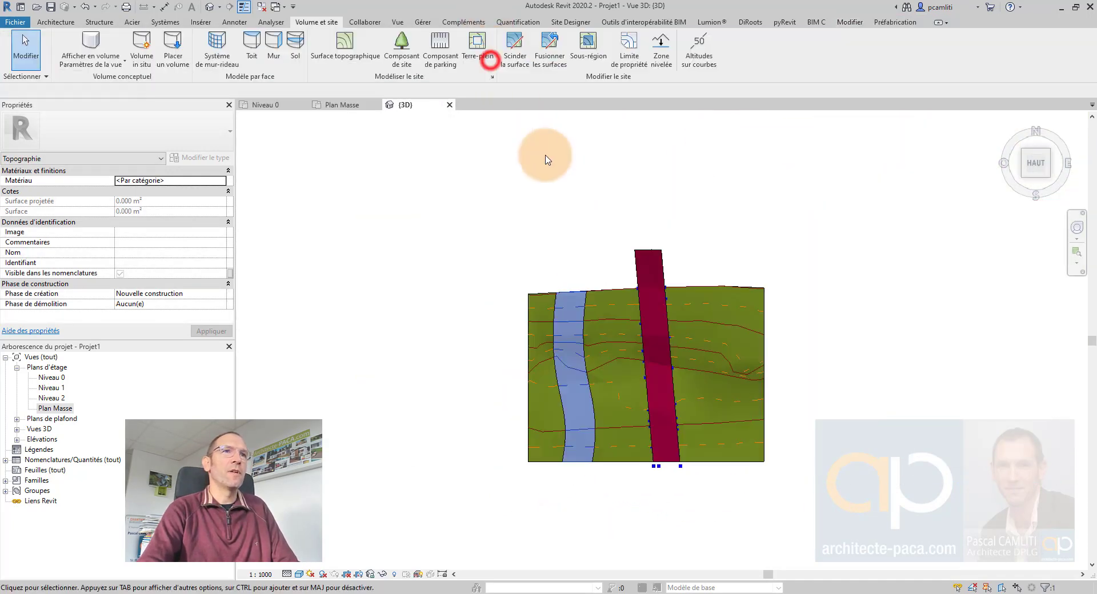
Step: Inspect in 3D how the new winding subregion follows the terrain surface
click(543, 152)
click(573, 366)
shift+middle_drag(544, 321, 493, 205)
scroll(576, 371, up, 4)
click(640, 181)
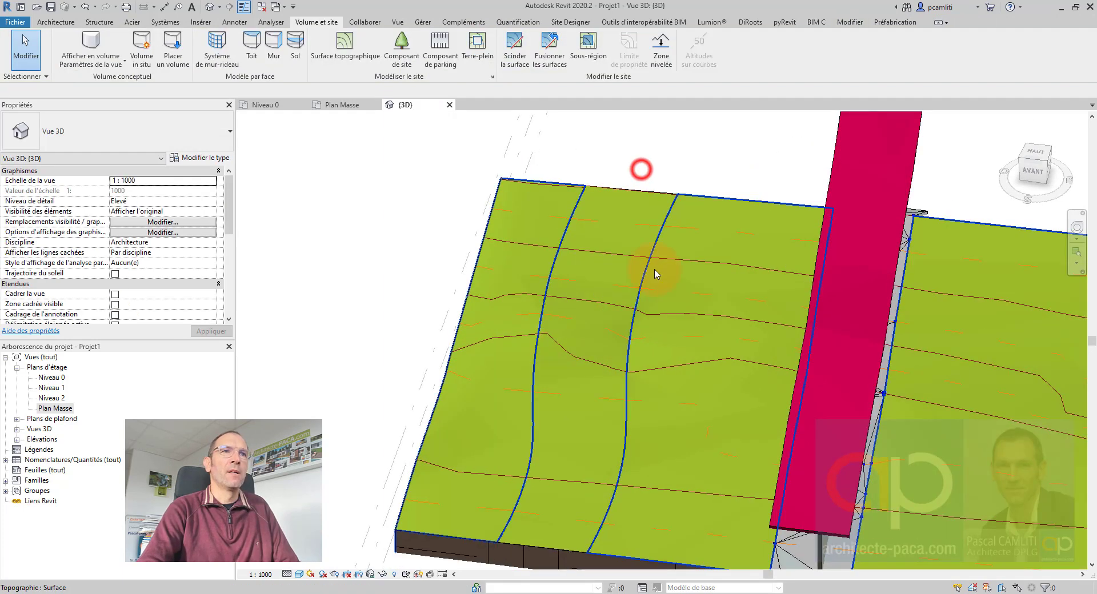
scroll(625, 320, down, 3)
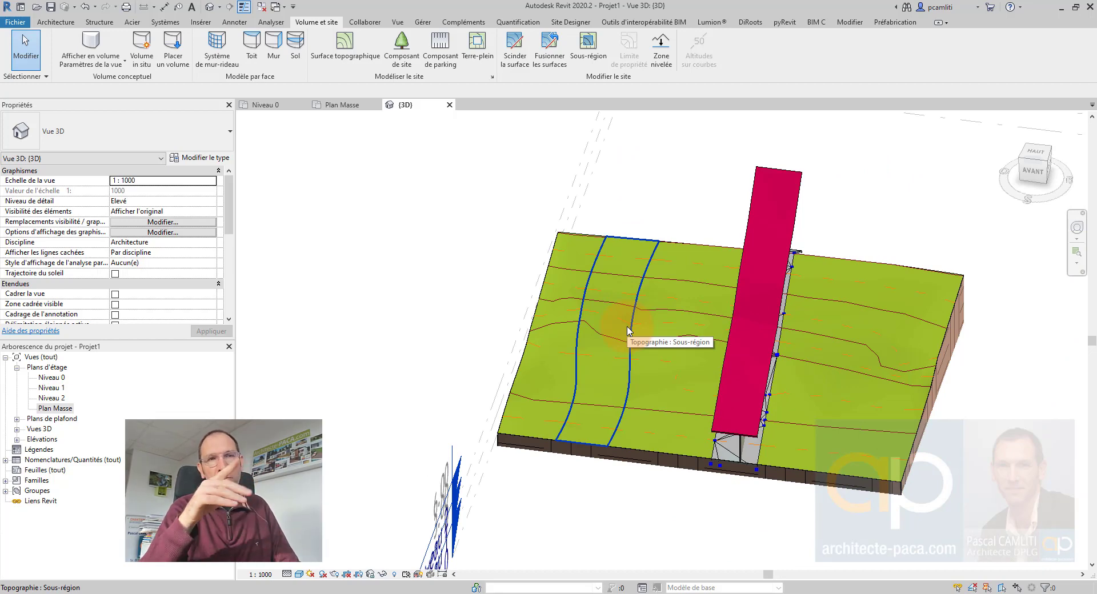
shift+middle_drag(623, 321, 857, 347)
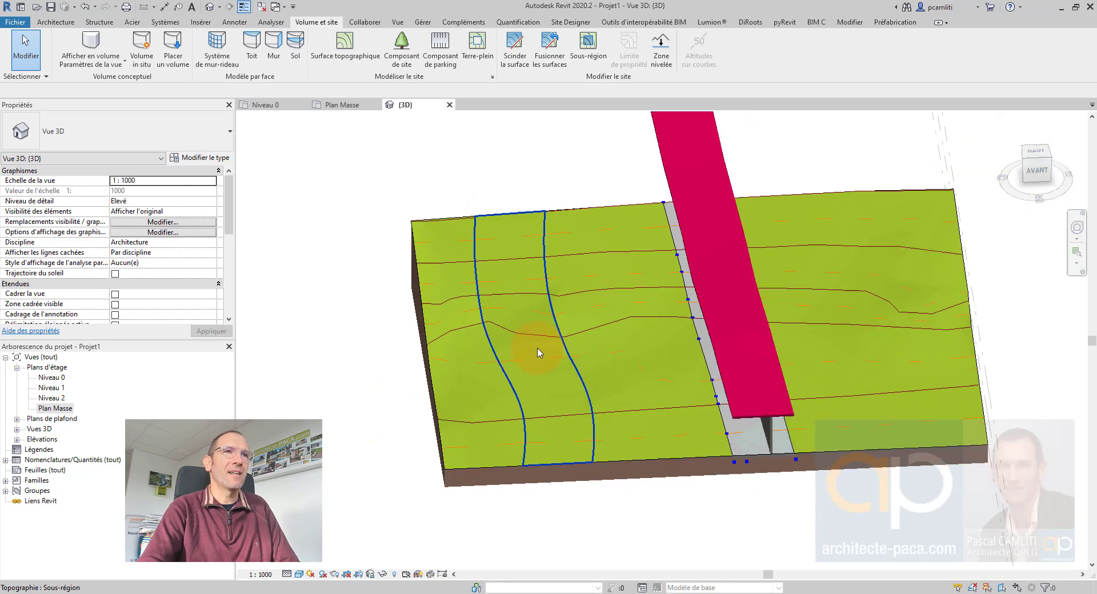
Step: Assign the material Asphalte, bitume to the winding subregion and view it selected on the terrain in 3D
click(510, 287)
click(221, 180)
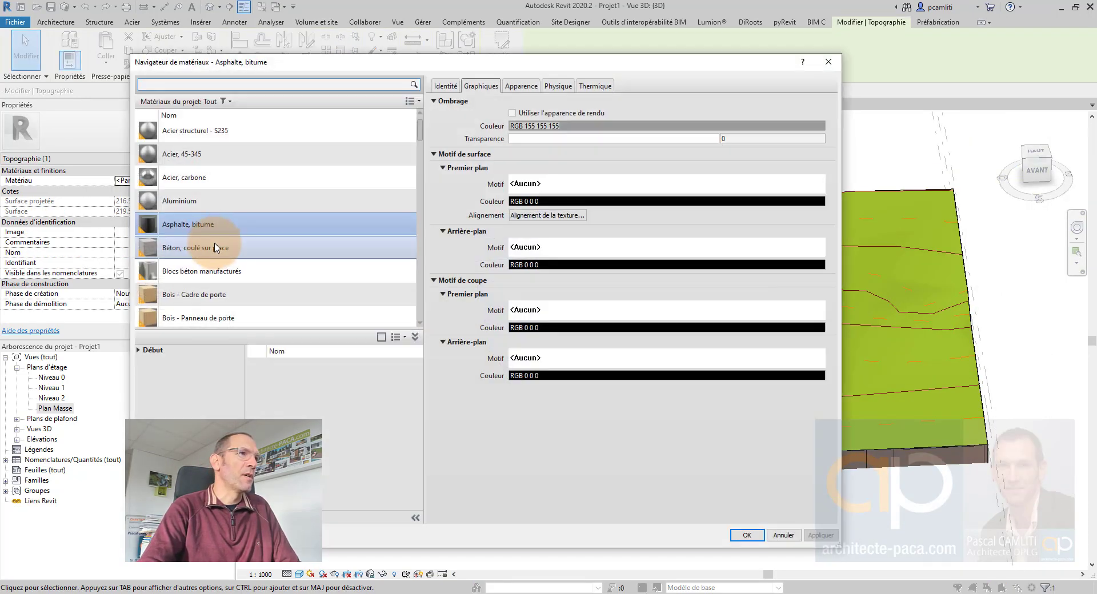
double_click(188, 223)
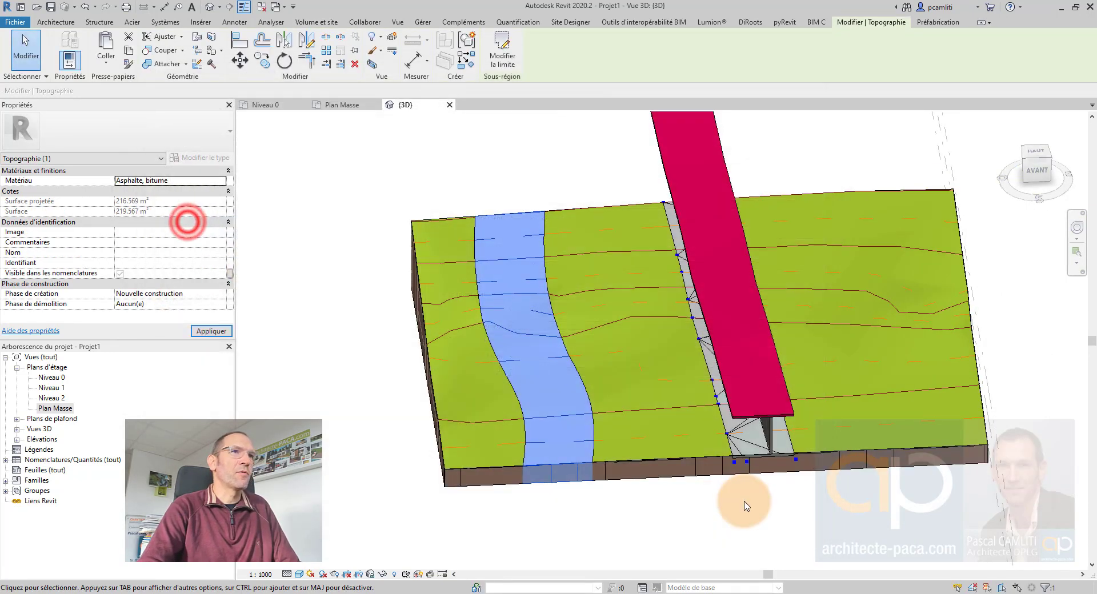
click(532, 175)
shift+middle_drag(522, 171, 598, 268)
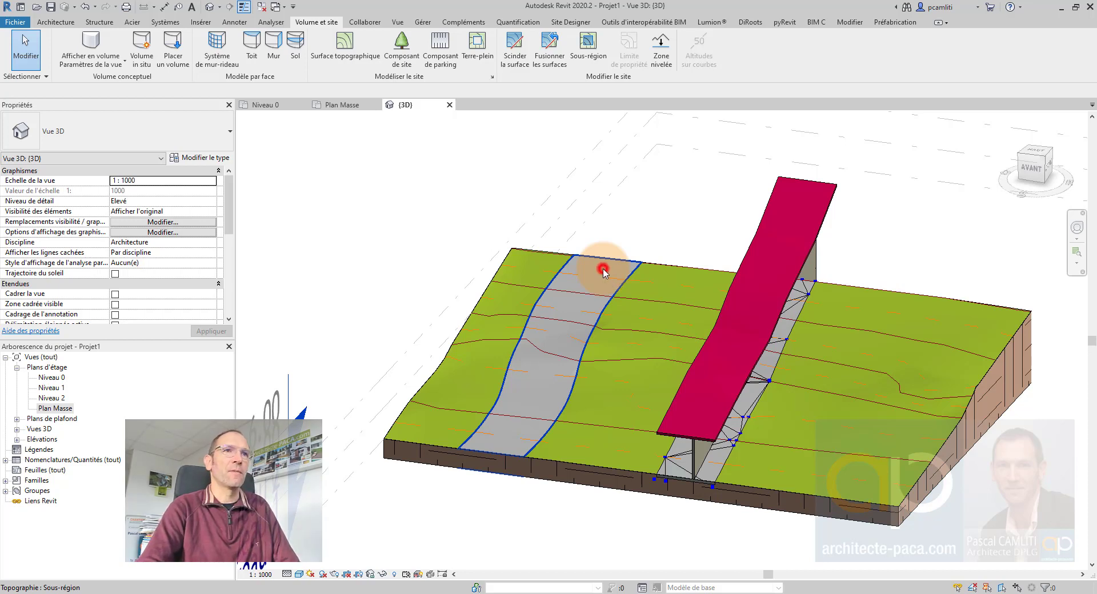
click(605, 272)
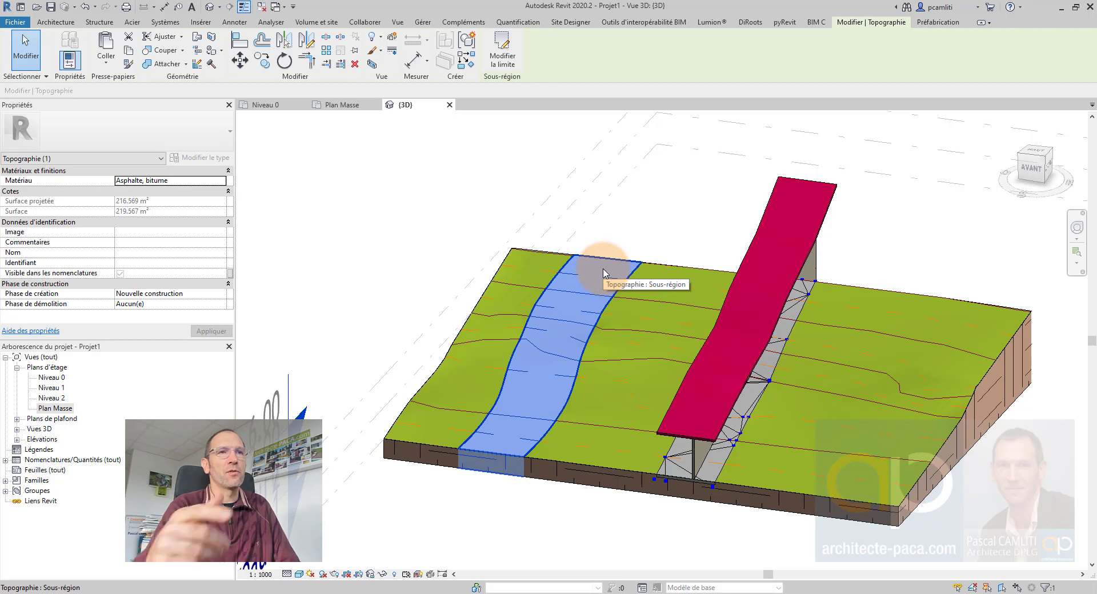
Step: Copy all boundary sketch lines of the winding subregion to the clipboard and finish the boundary edit
click(503, 52)
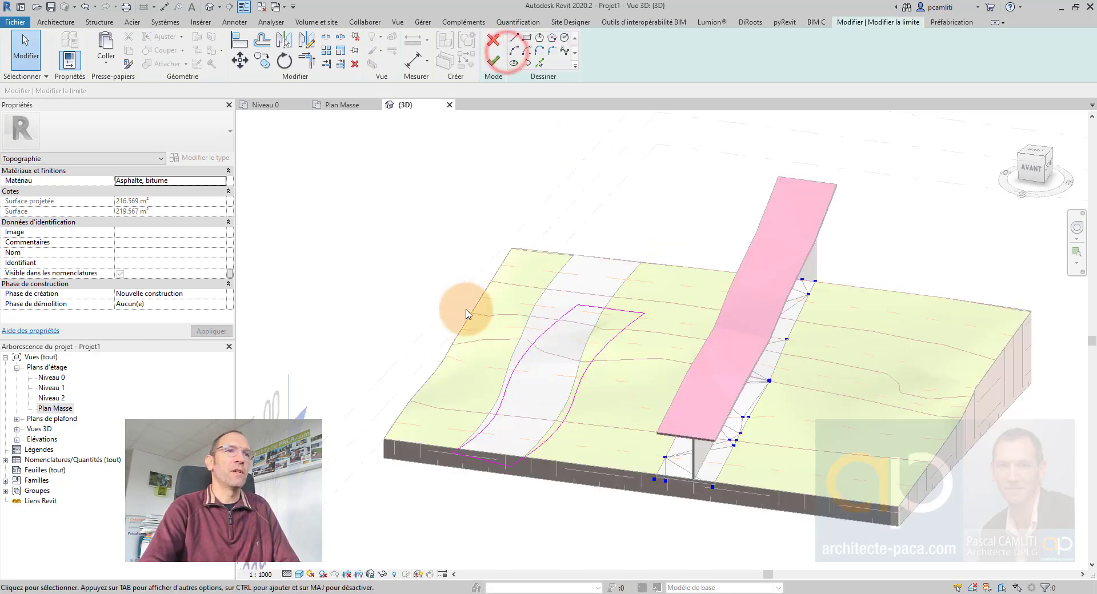
mouse_move(410, 264)
mouse_down()
mouse_move(632, 490)
mouse_move(657, 478)
mouse_move(648, 484)
mouse_up()
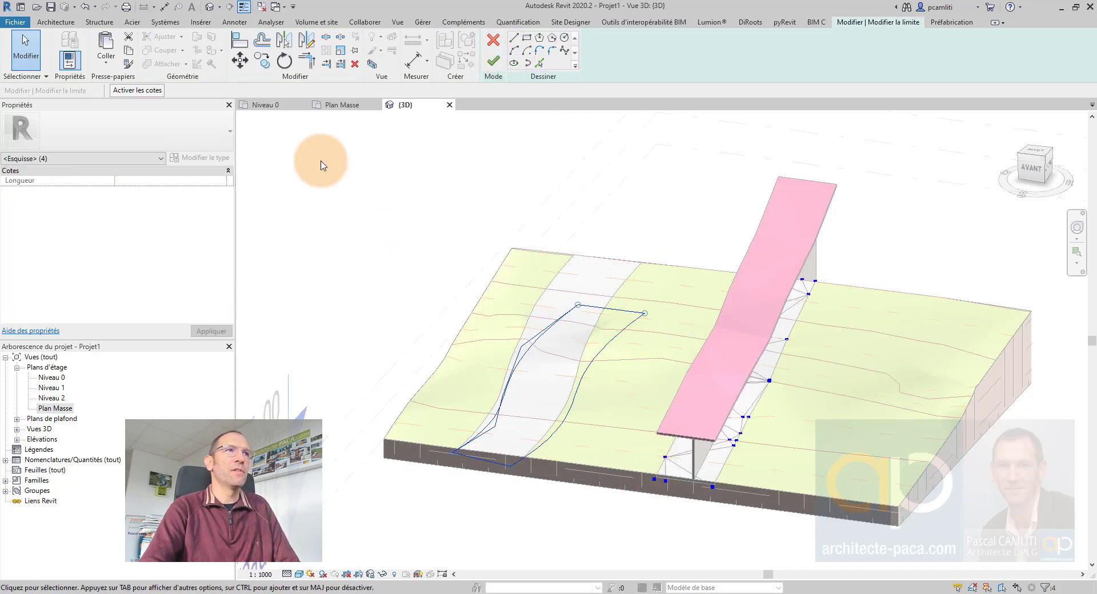
click(129, 51)
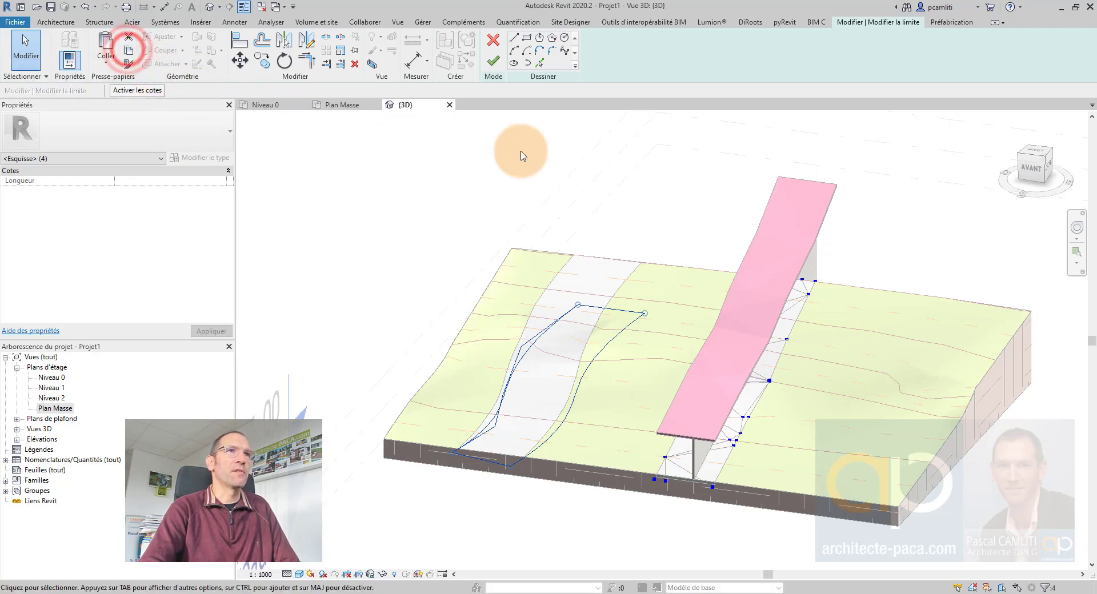
click(490, 64)
click(649, 225)
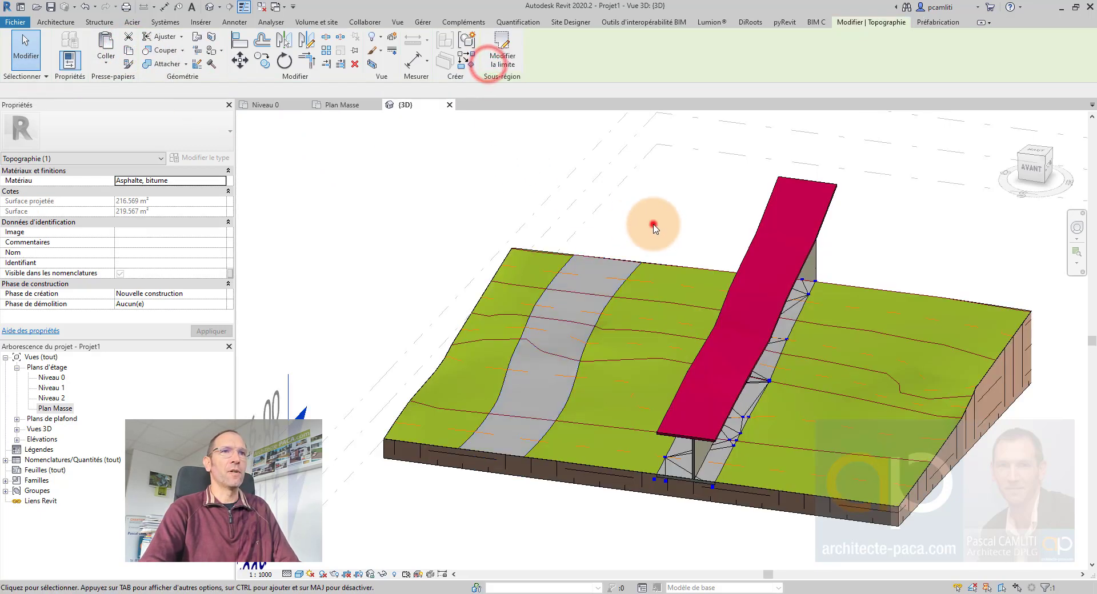
Step: In a top view, create a Dalle en béton - 250 mm floor from the copied outline, pasted aligned to Niveau 0
click(1033, 160)
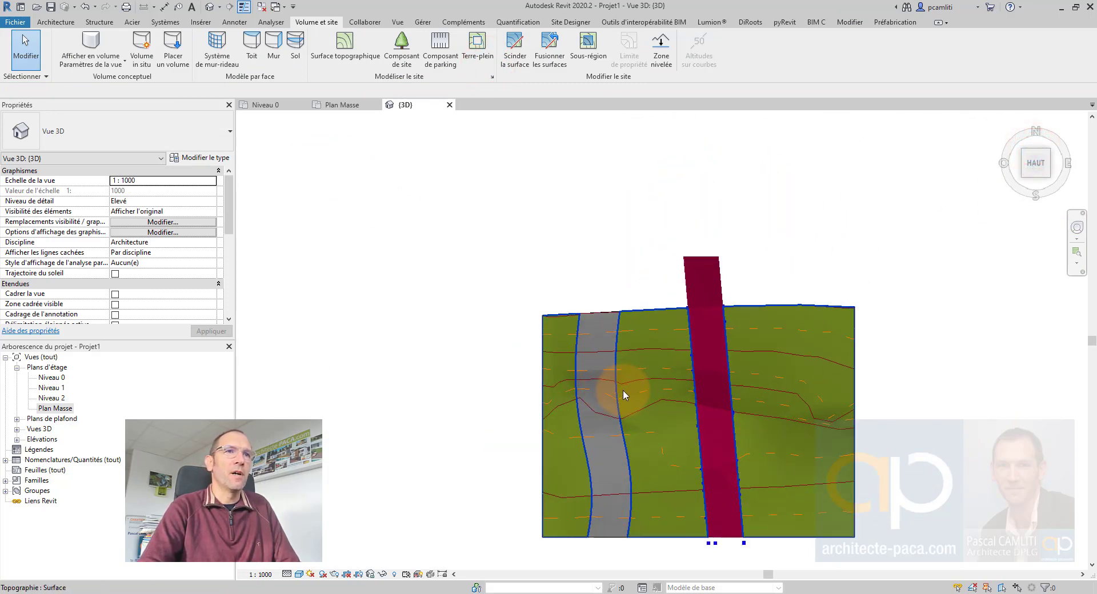
click(63, 26)
click(265, 42)
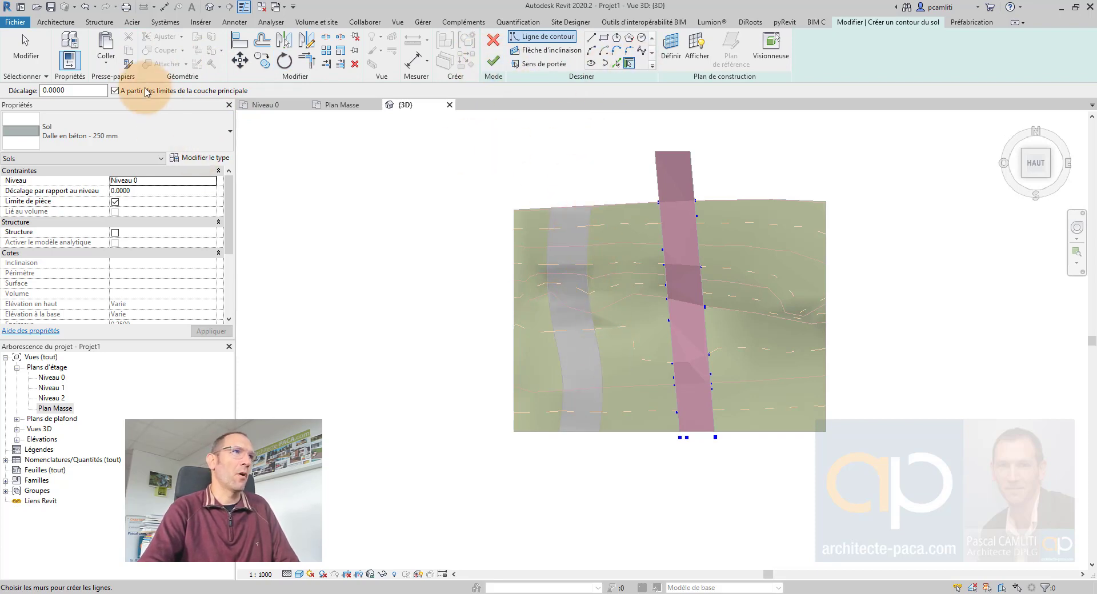
click(111, 67)
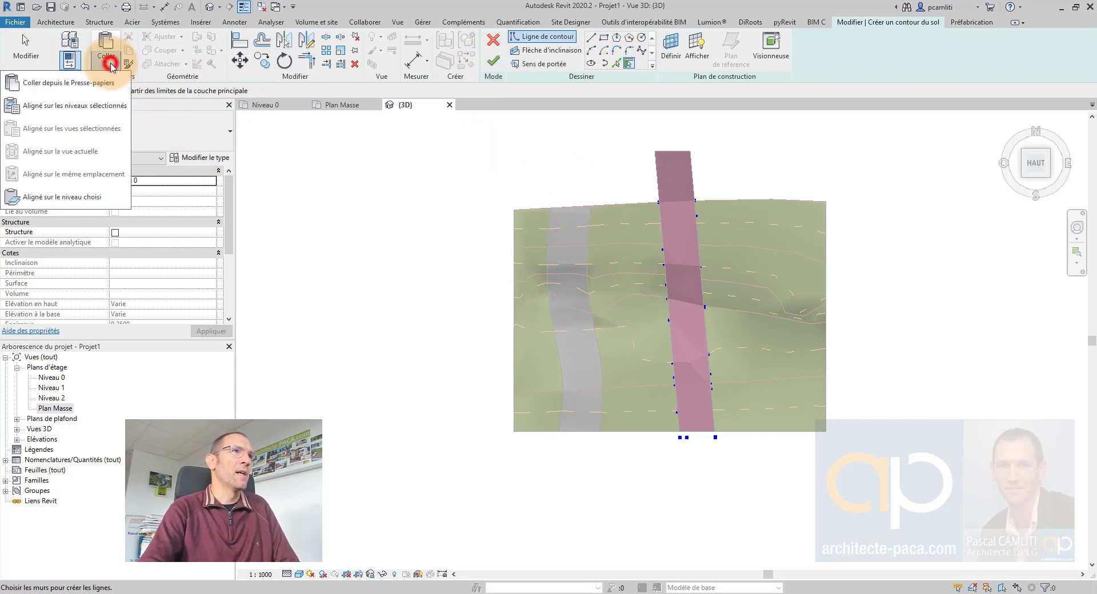
click(92, 108)
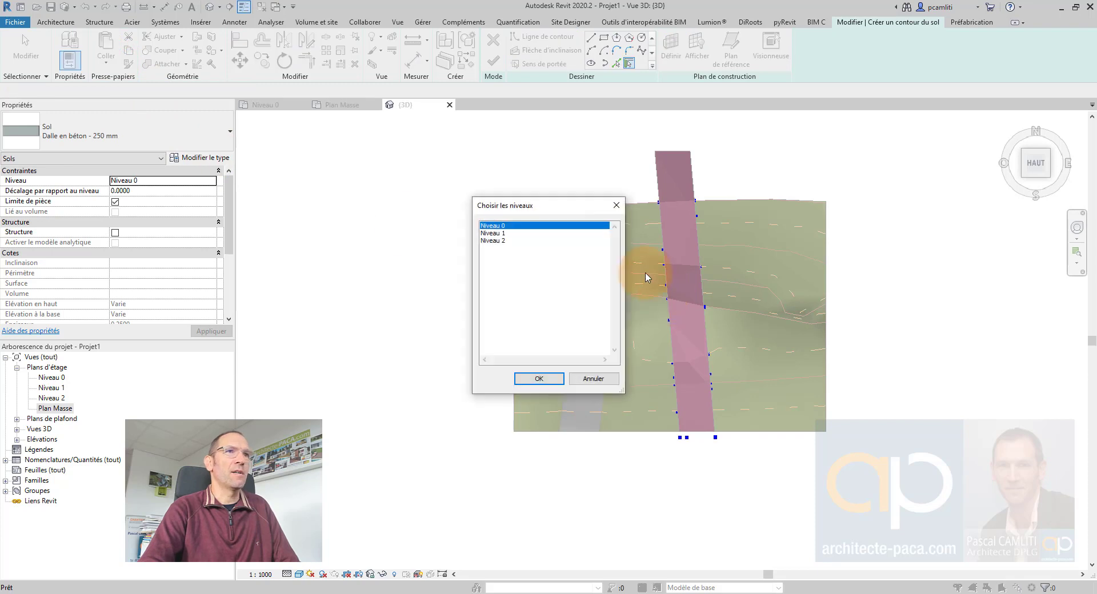
click(544, 379)
click(564, 160)
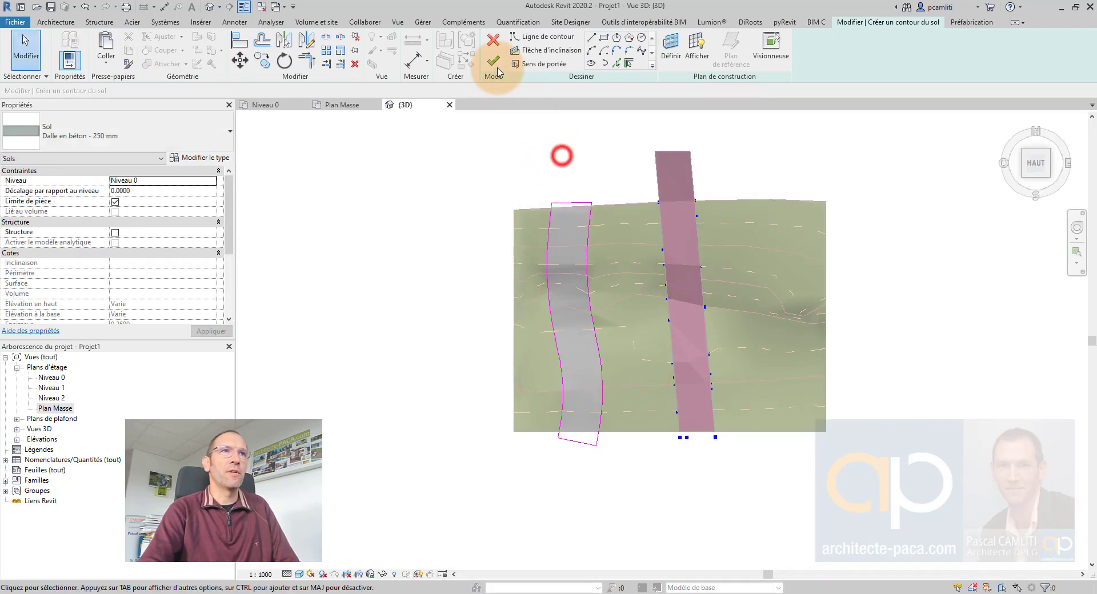
click(493, 60)
click(580, 143)
Step: Set the new winding floor's height offset from its level to 5 and view it above the terrain in 3D
shift+middle_drag(649, 429, 526, 399)
click(709, 167)
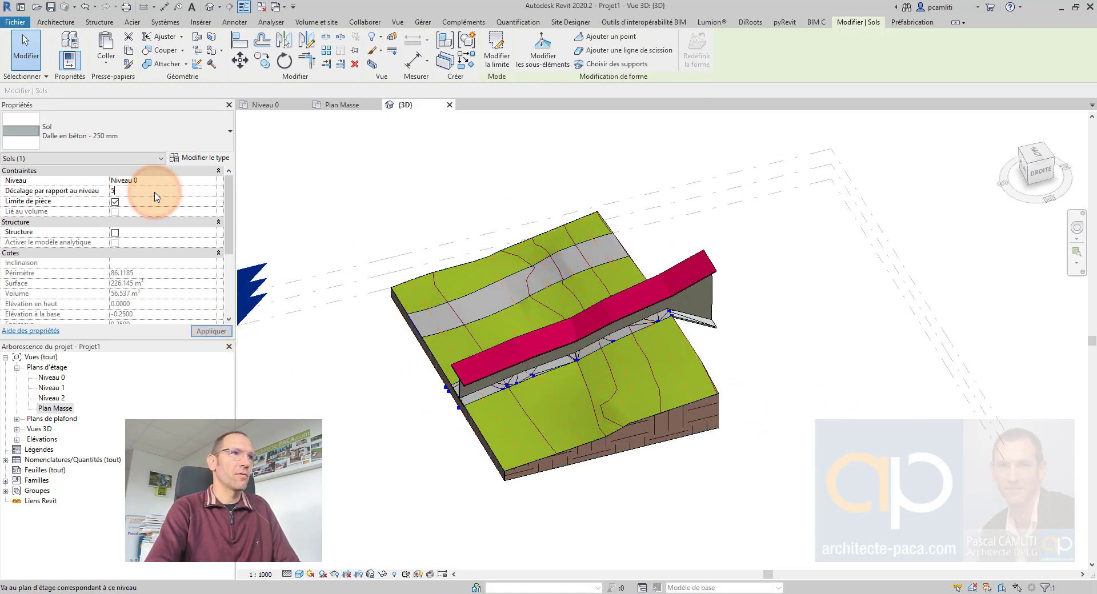
key(Return)
click(705, 223)
shift+middle_drag(698, 210, 720, 195)
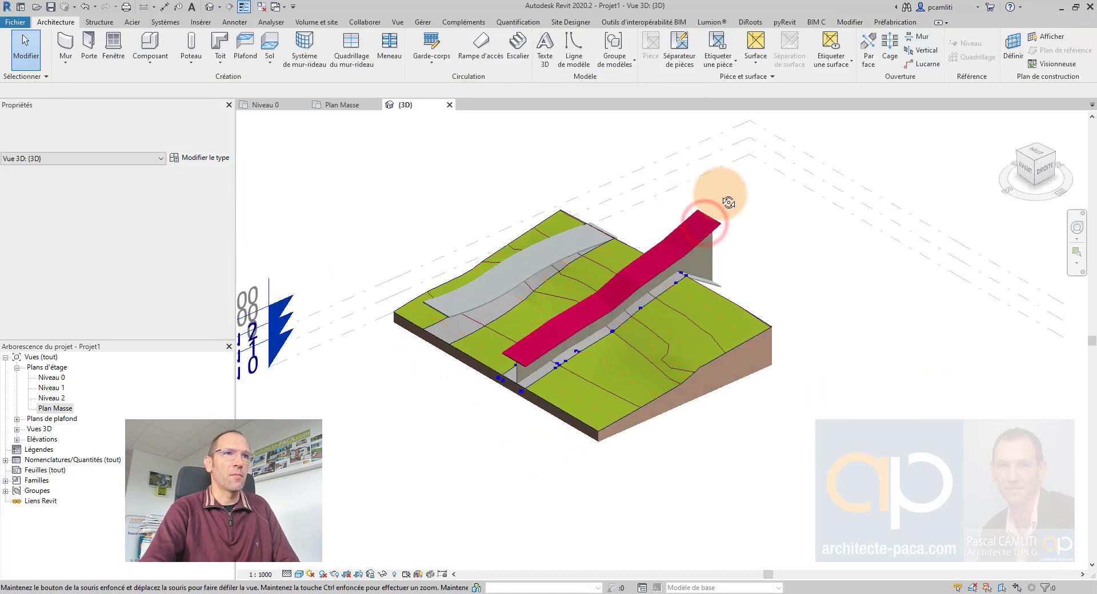
scroll(524, 305, up, 2)
shift+middle_drag(505, 287, 567, 315)
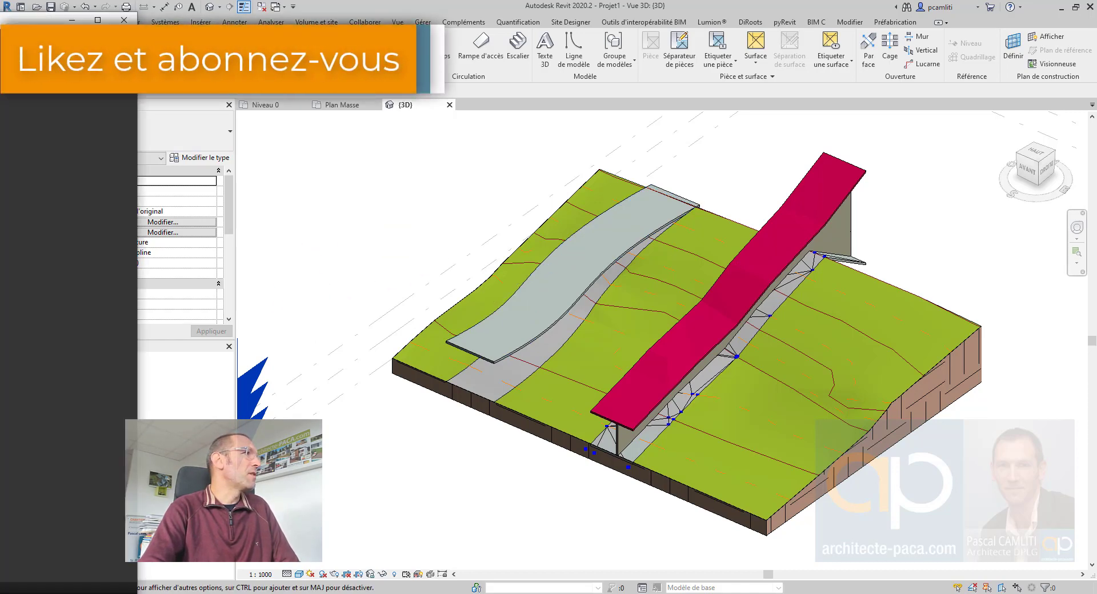
Step: Switch to Dynamo with the sol-dynamo.dyn graph and shrink its window to sit beside the Revit 3D model
drag(0, 5, 314, 5)
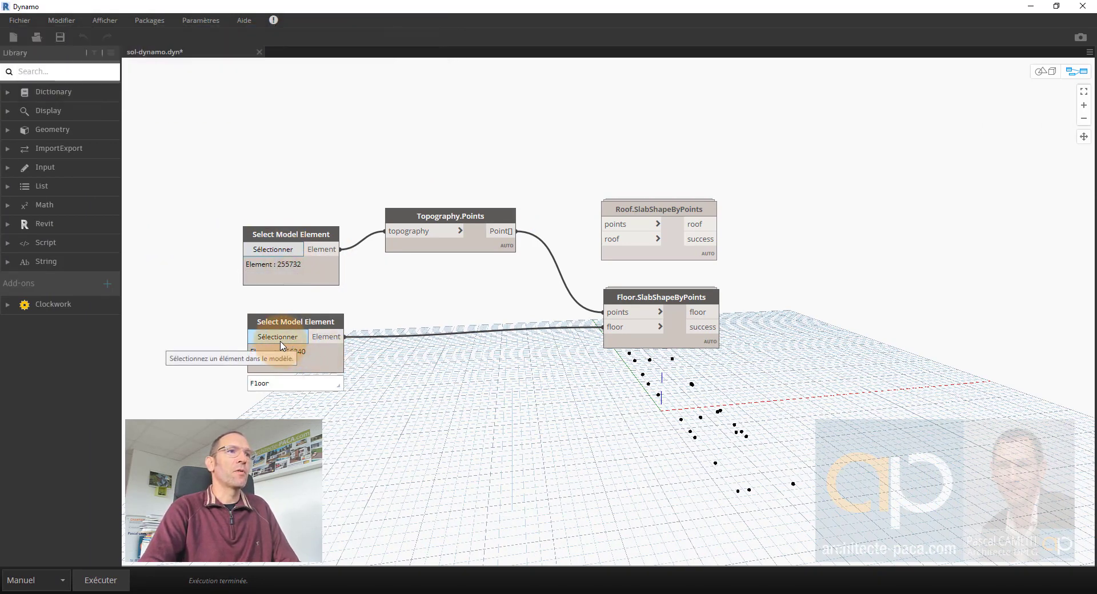
click(614, 347)
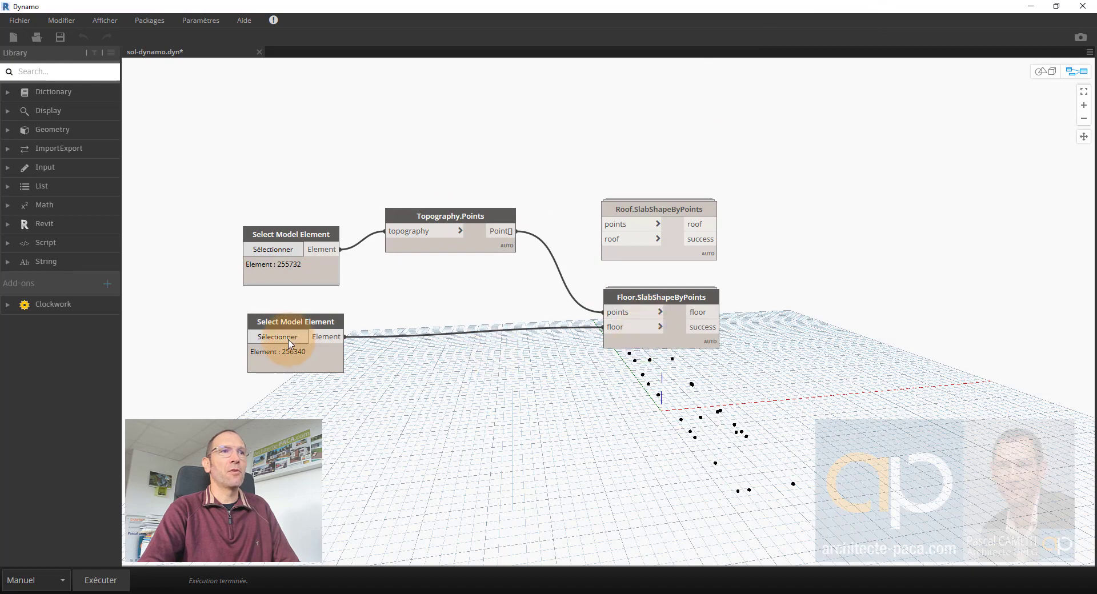
drag(854, 7, 656, 19)
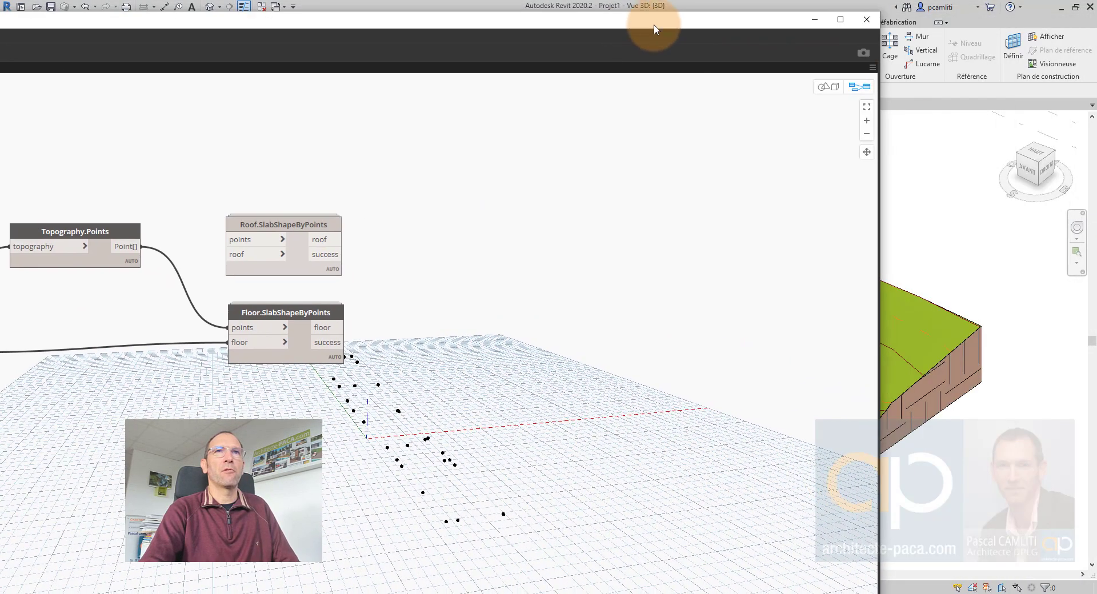
drag(882, 120, 486, 161)
drag(883, 171, 274, 196)
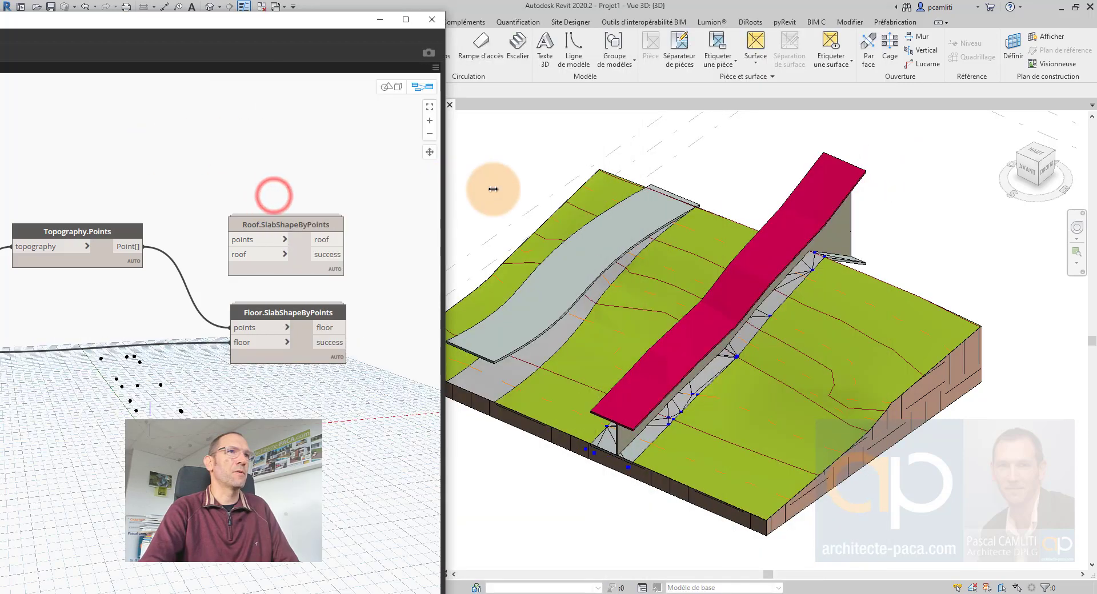
drag(331, 19, 724, 143)
drag(851, 470, 485, 548)
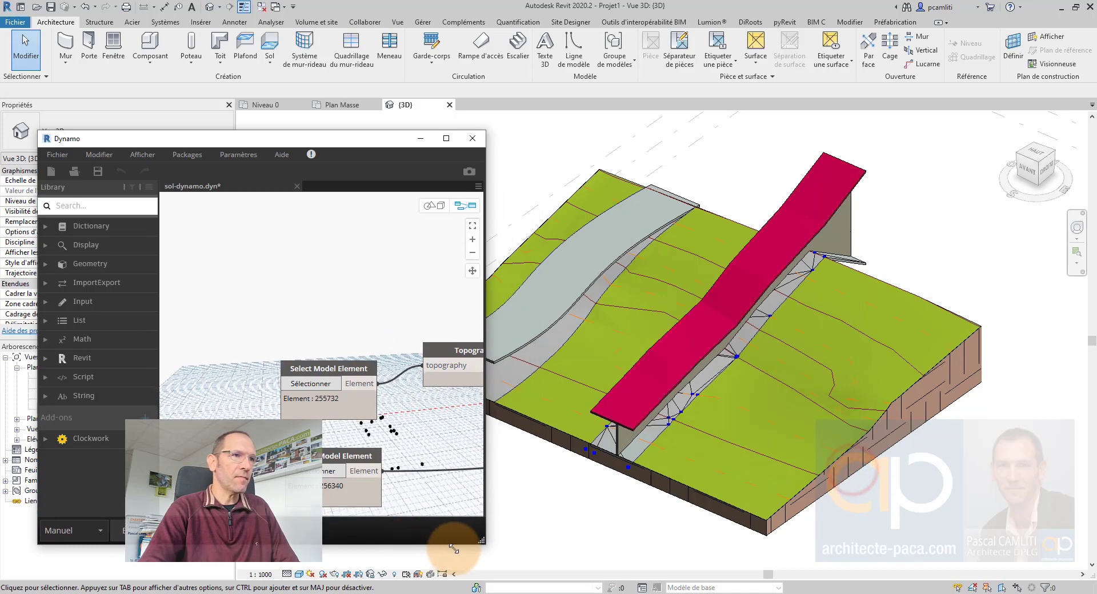
drag(378, 143, 335, 113)
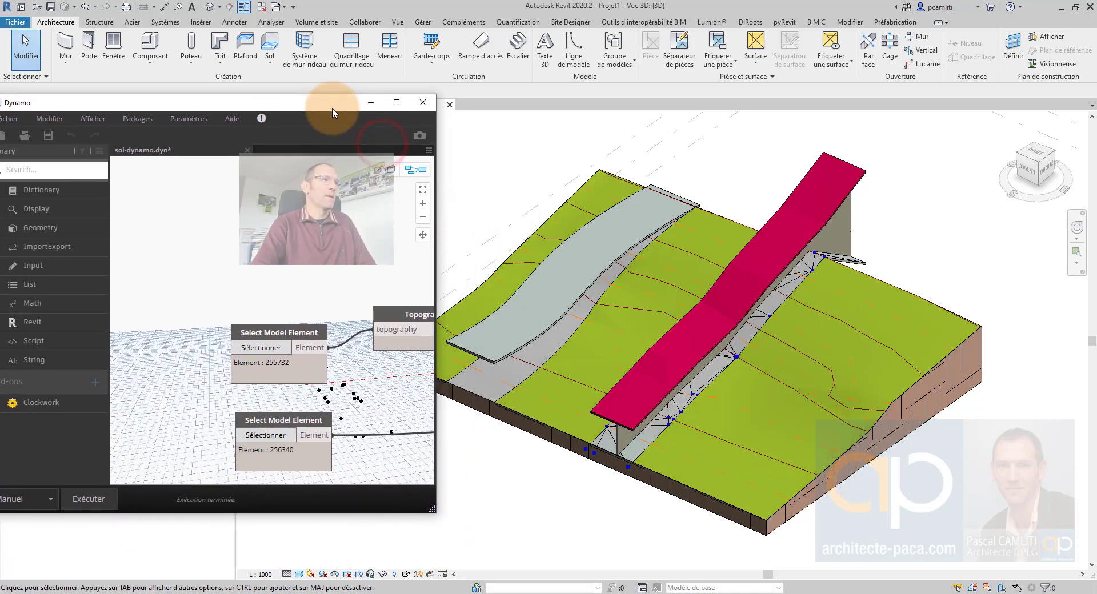
Step: Assign the winding subregion as the graph's topography and the new floor as its floor element, and run the graph
click(273, 349)
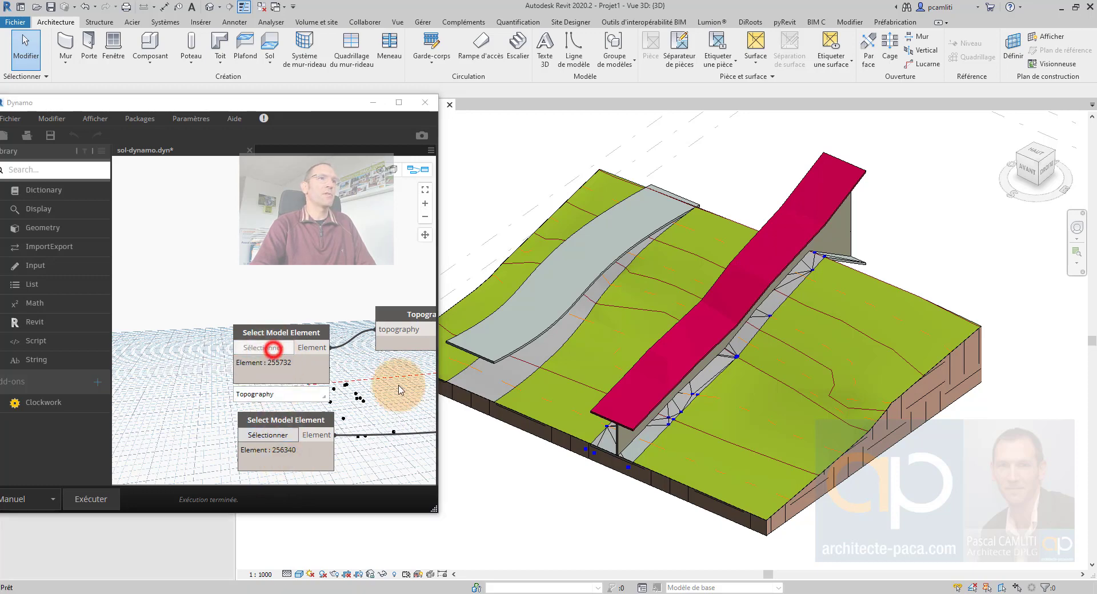
click(505, 385)
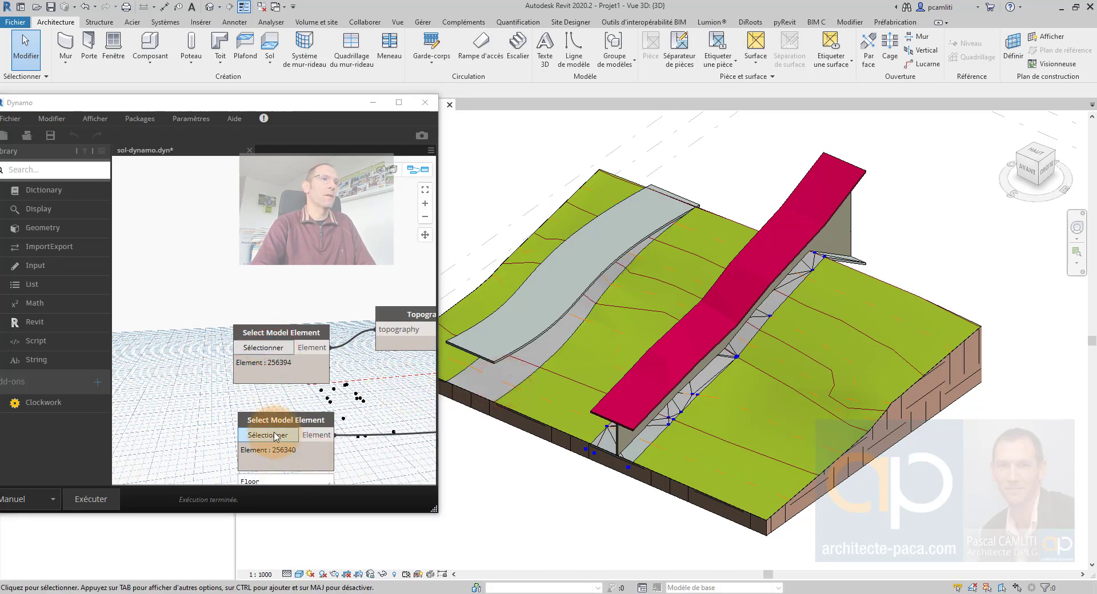
click(275, 437)
click(523, 347)
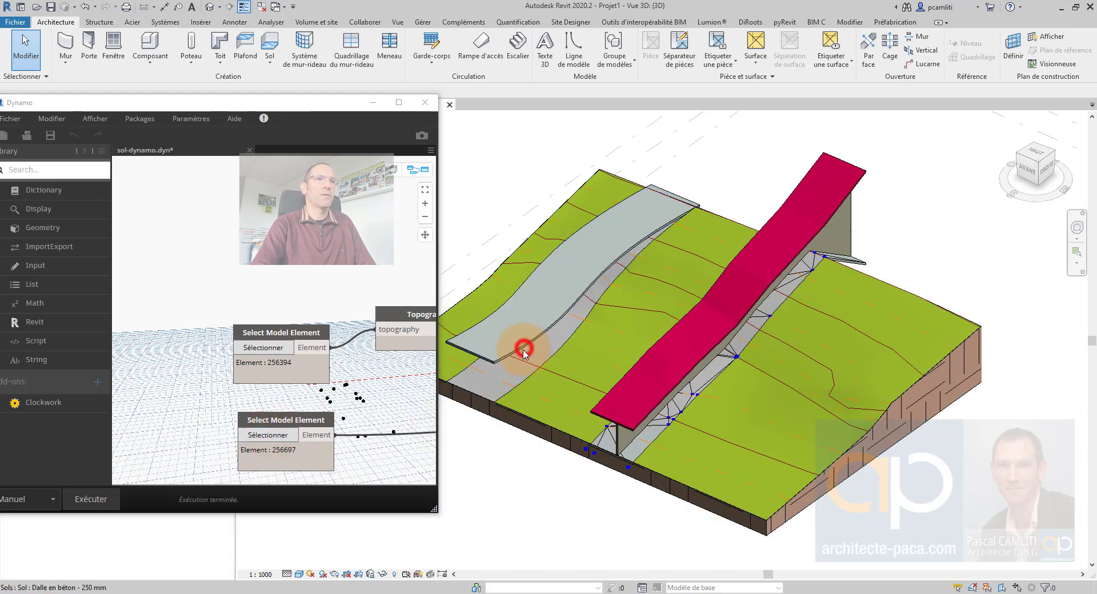
click(110, 501)
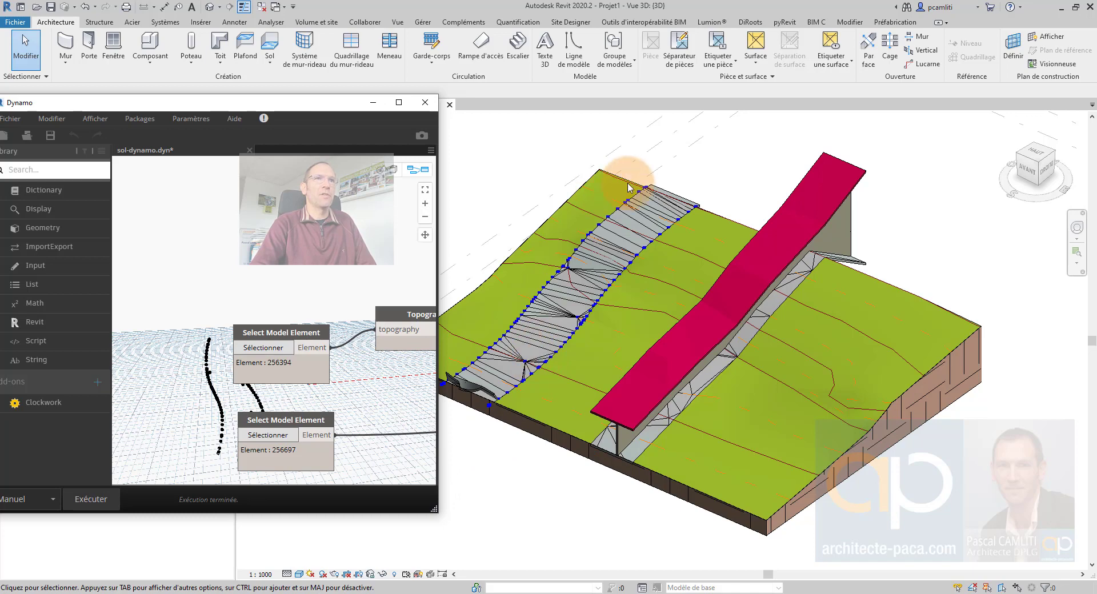
Step: Examine in 3D how the reshaped floor follows the winding subregion, especially at its front end by the terrain edge
click(649, 174)
middle_drag(717, 187, 773, 176)
click(565, 173)
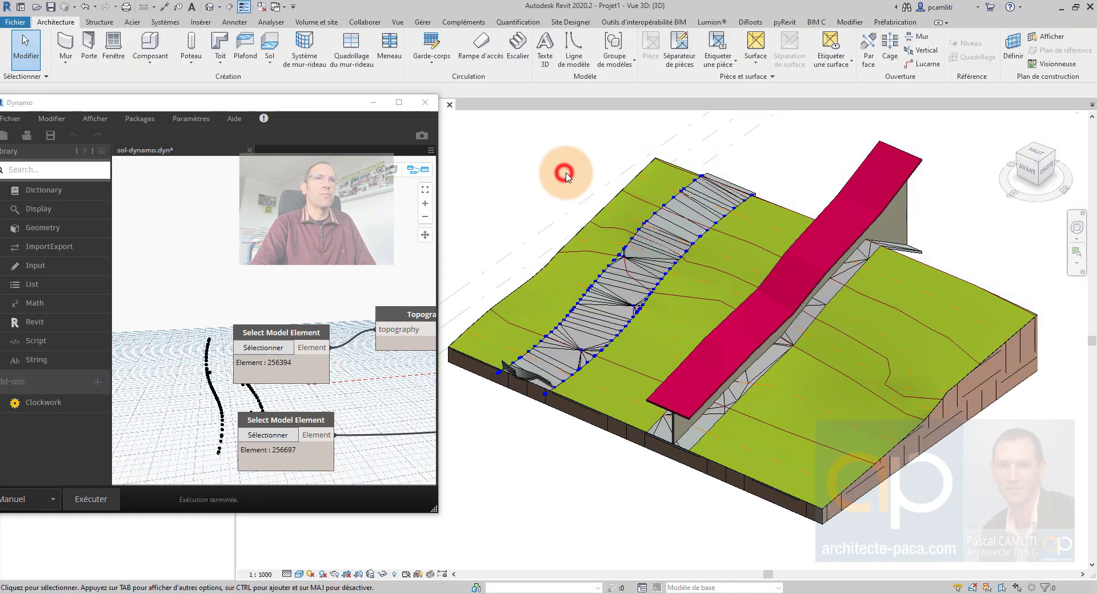
click(580, 355)
scroll(547, 359, up, 4)
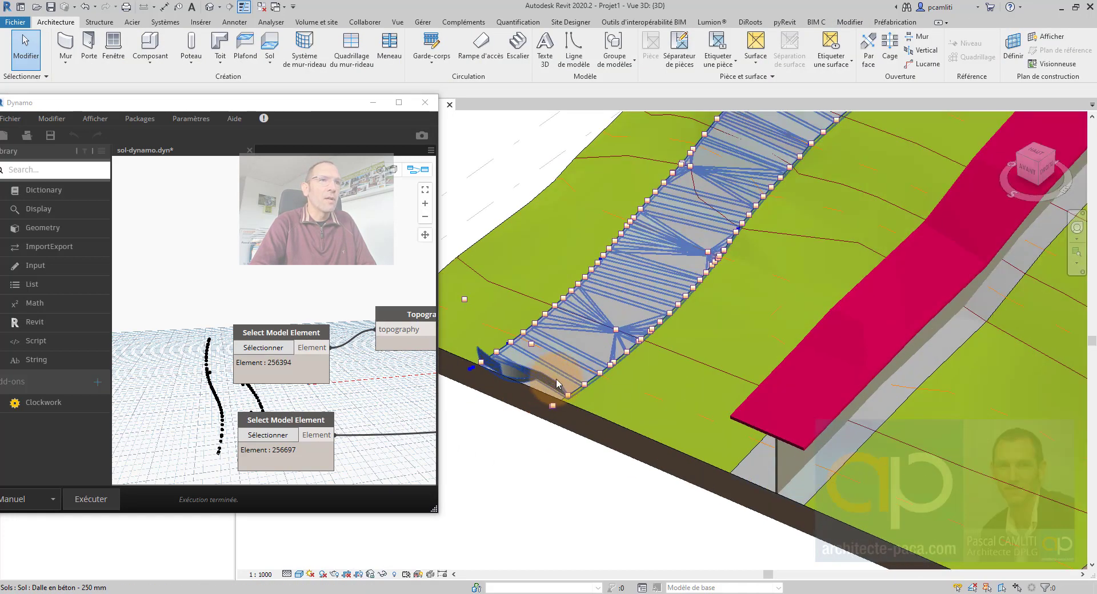
click(547, 383)
shift+middle_drag(592, 396, 750, 370)
scroll(617, 325, up, 4)
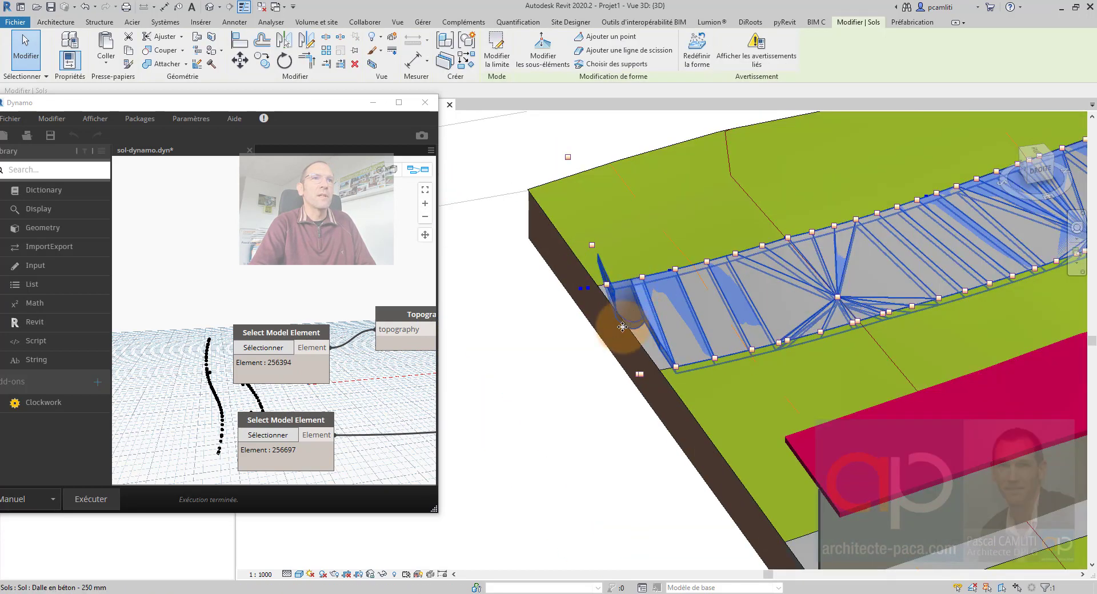
scroll(649, 366, down, 5)
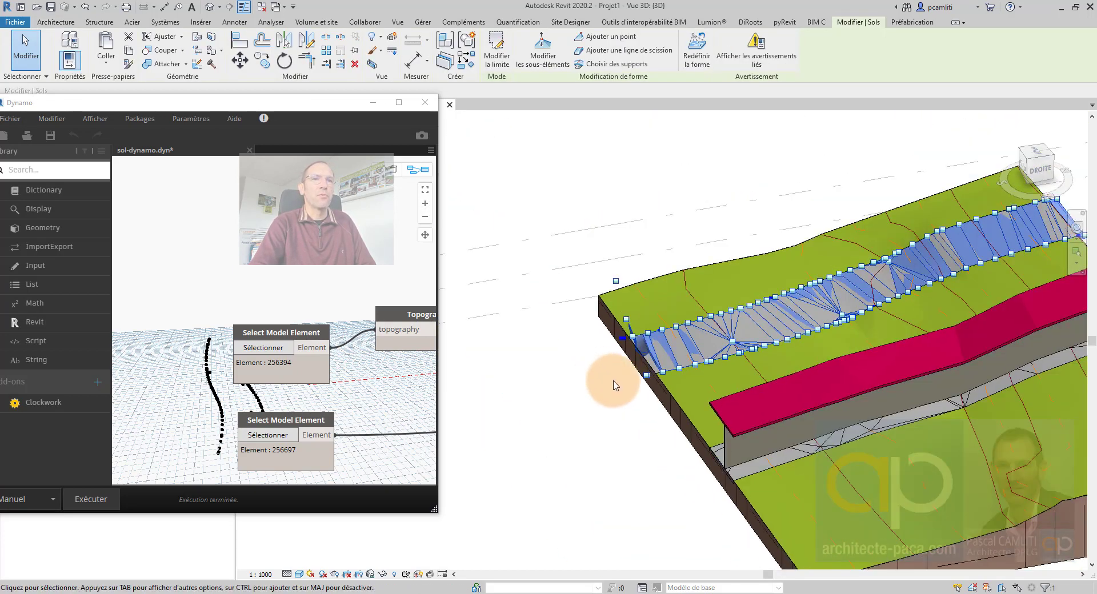
click(583, 380)
scroll(657, 368, up, 4)
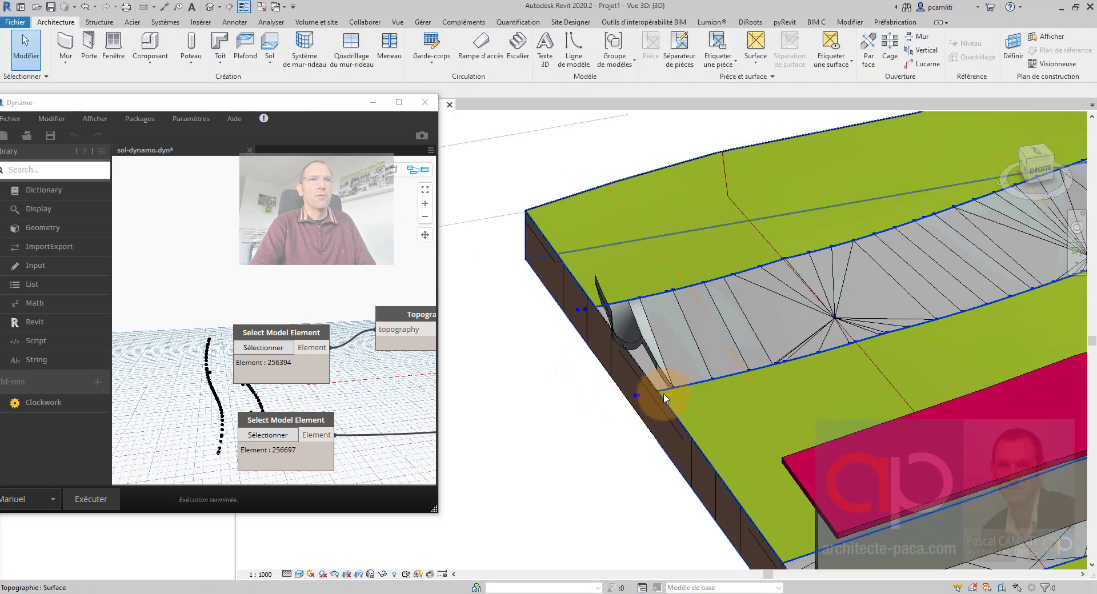
scroll(612, 377, down, 5)
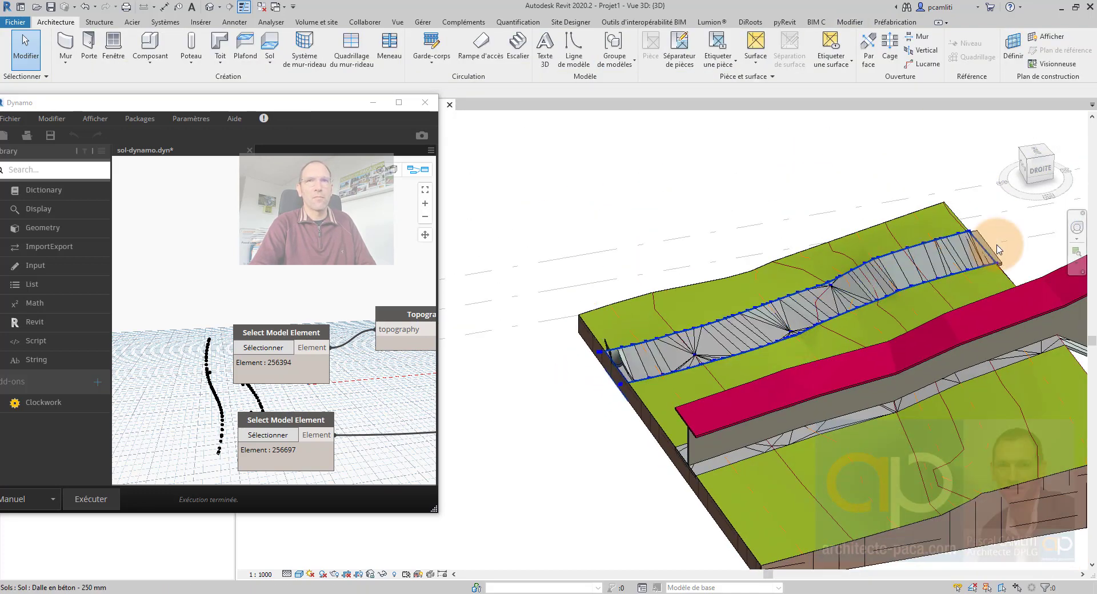
click(642, 244)
click(601, 210)
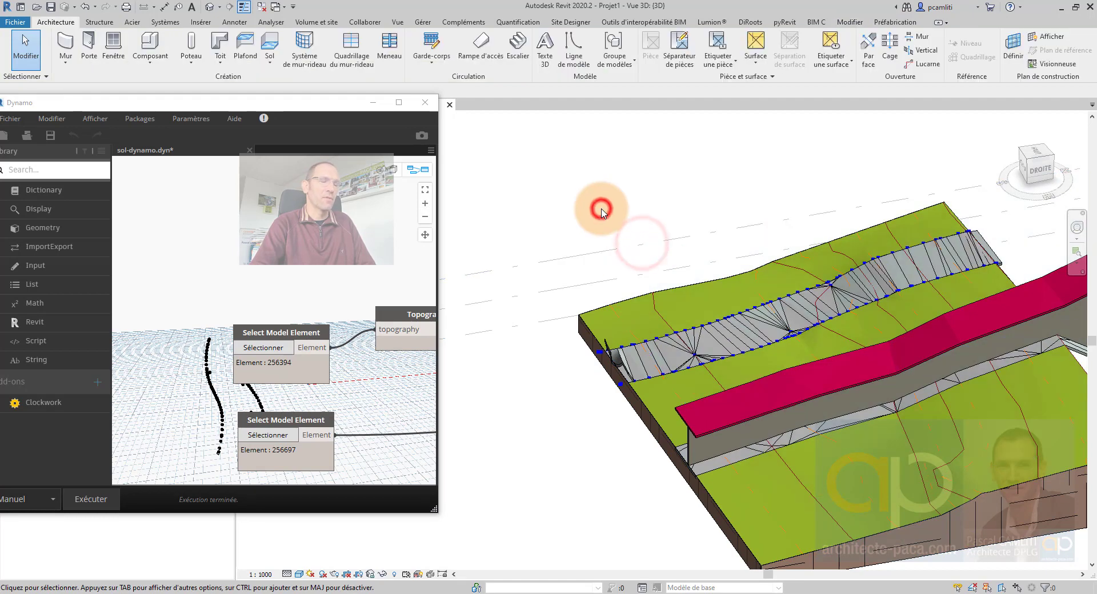
Step: Hide the Arêtes intérieures subcategory of Sols in the 3D view's visibility overrides and view the floor surface up close
key(v)
key(v)
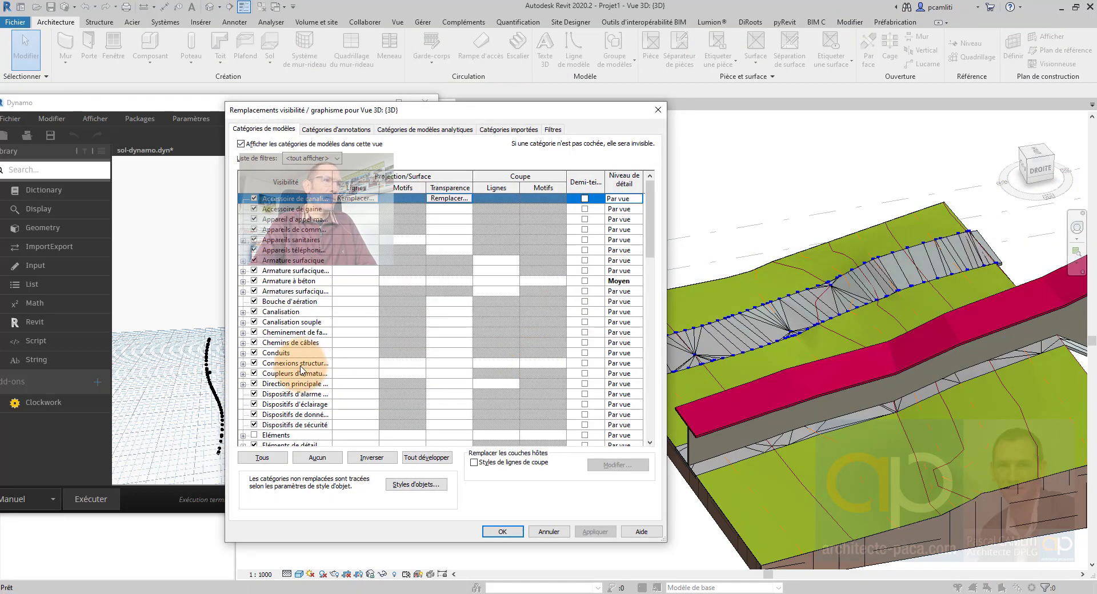
scroll(301, 370, down, 6)
key(s)
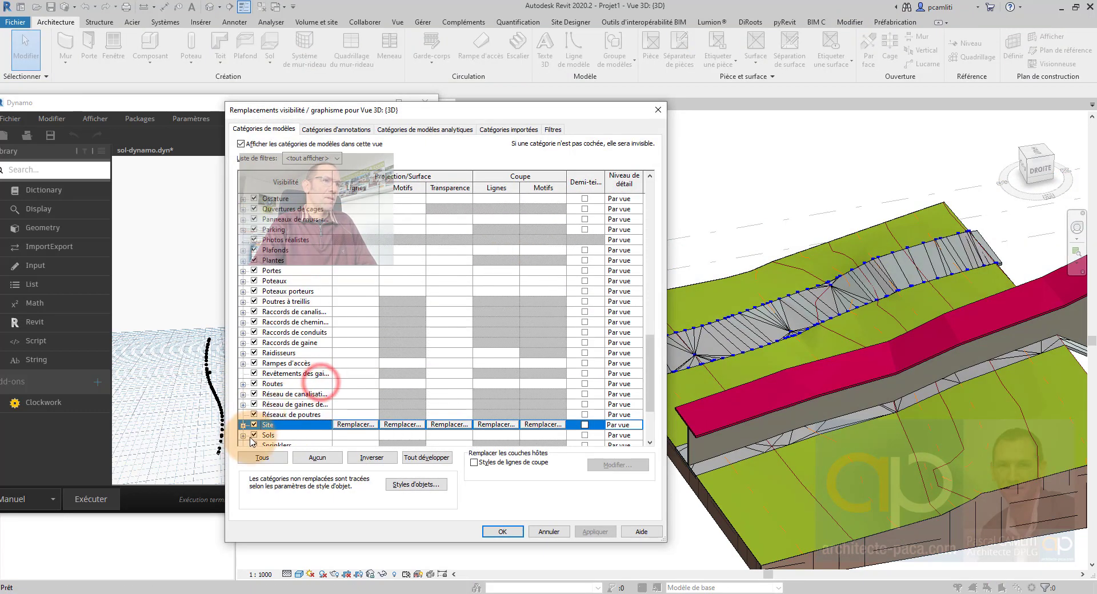
click(243, 435)
scroll(269, 400, down, 2)
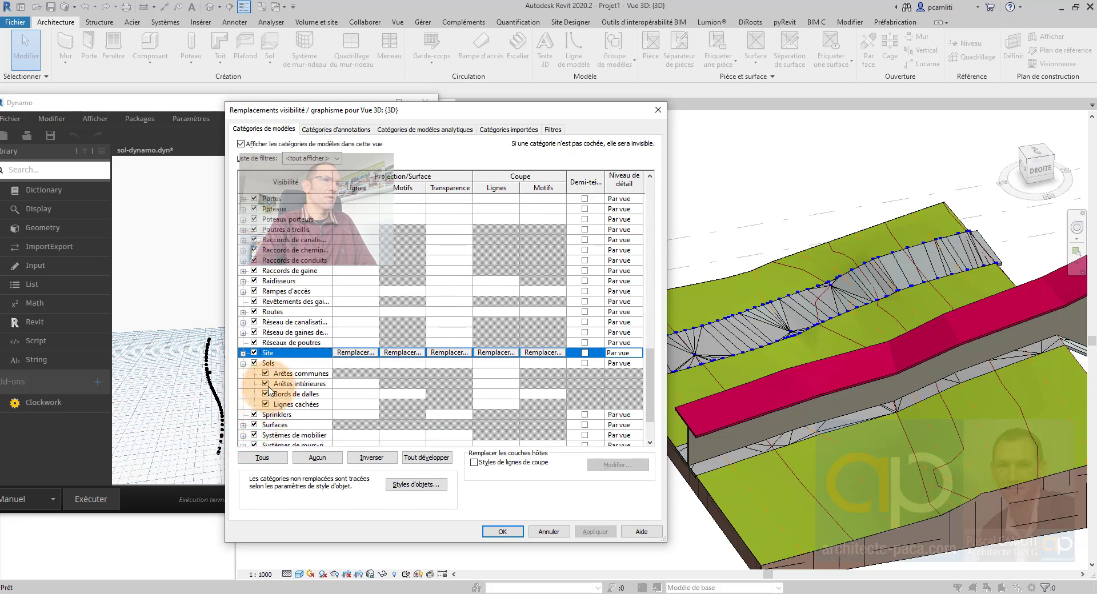
click(265, 384)
click(594, 531)
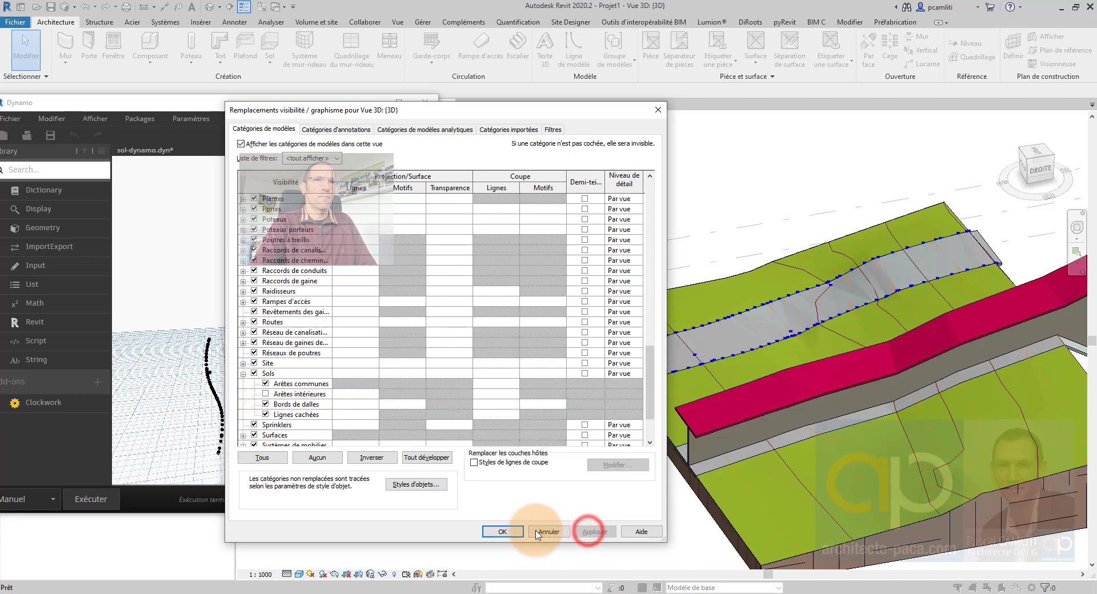
click(507, 532)
click(705, 223)
shift+middle_drag(581, 235, 657, 260)
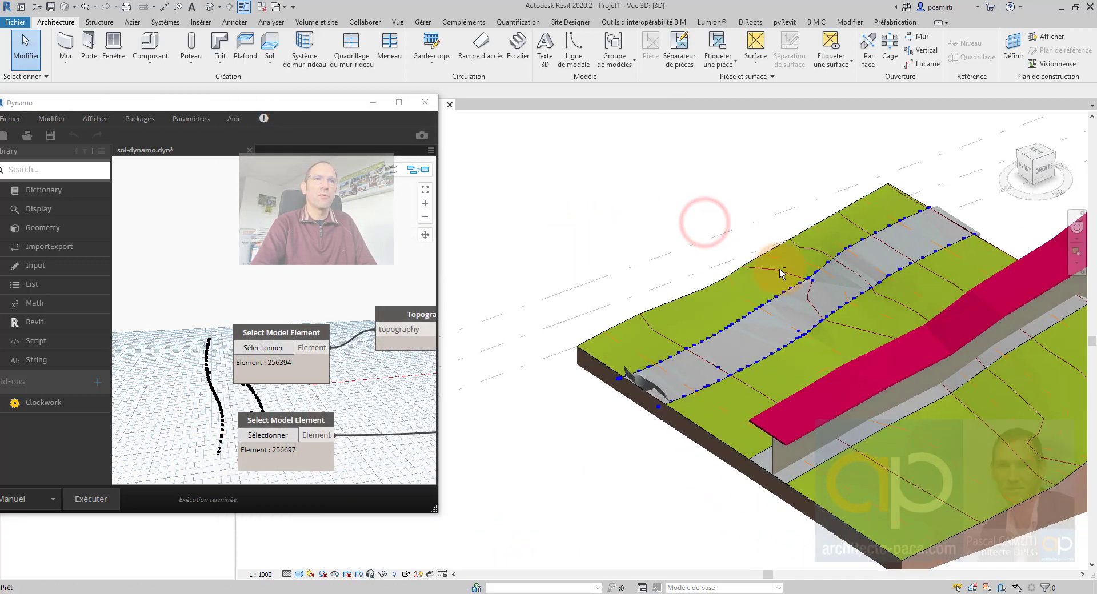
scroll(708, 424, up, 5)
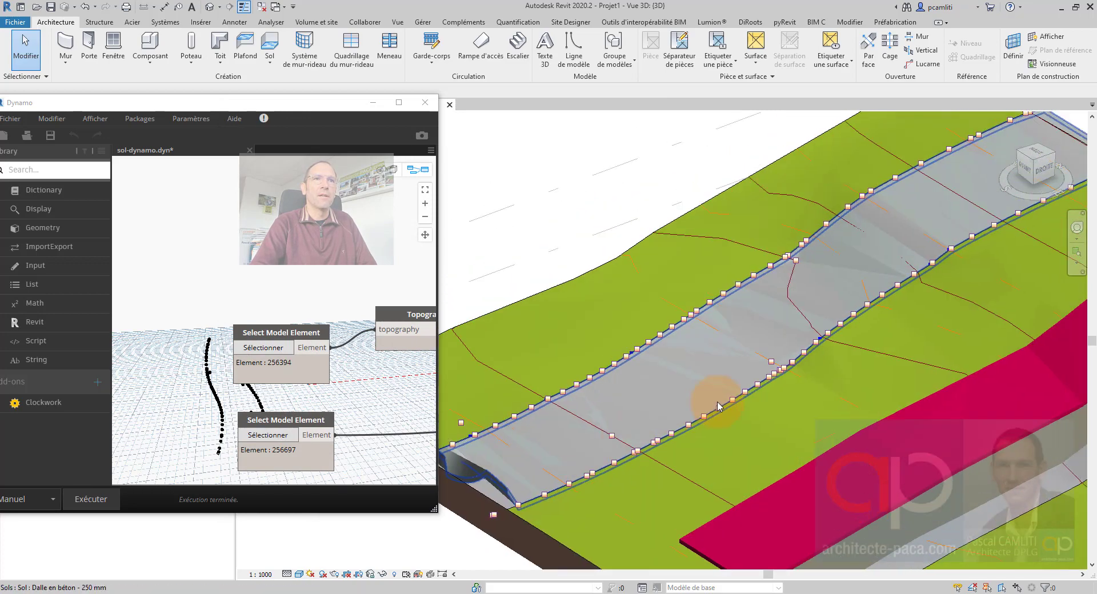
Step: Enlarge the Dynamo window and rewire the topography points and the second selected element from the floor node into Roof.SlabShapeByPoints
scroll(776, 351, down, 5)
shift+middle_drag(763, 343, 796, 330)
click(624, 220)
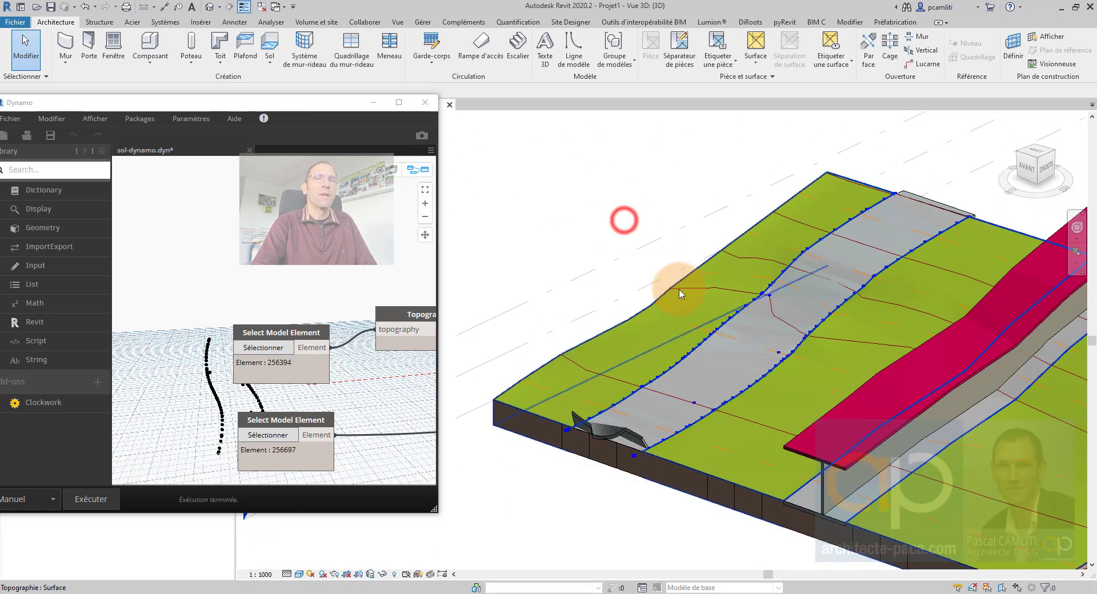
click(423, 302)
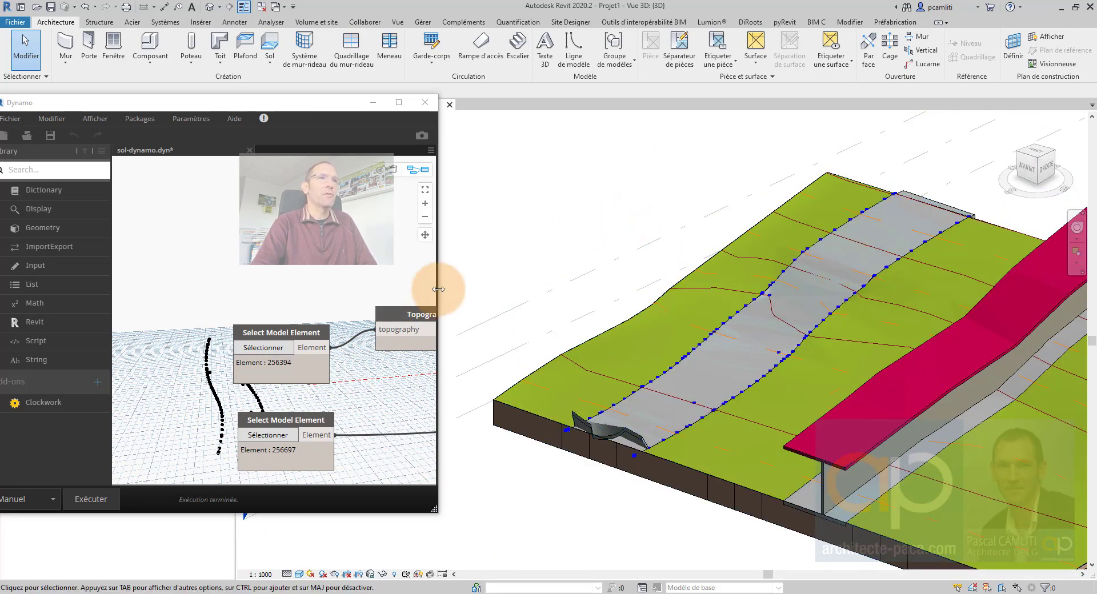
shift+middle_drag(648, 279, 438, 341)
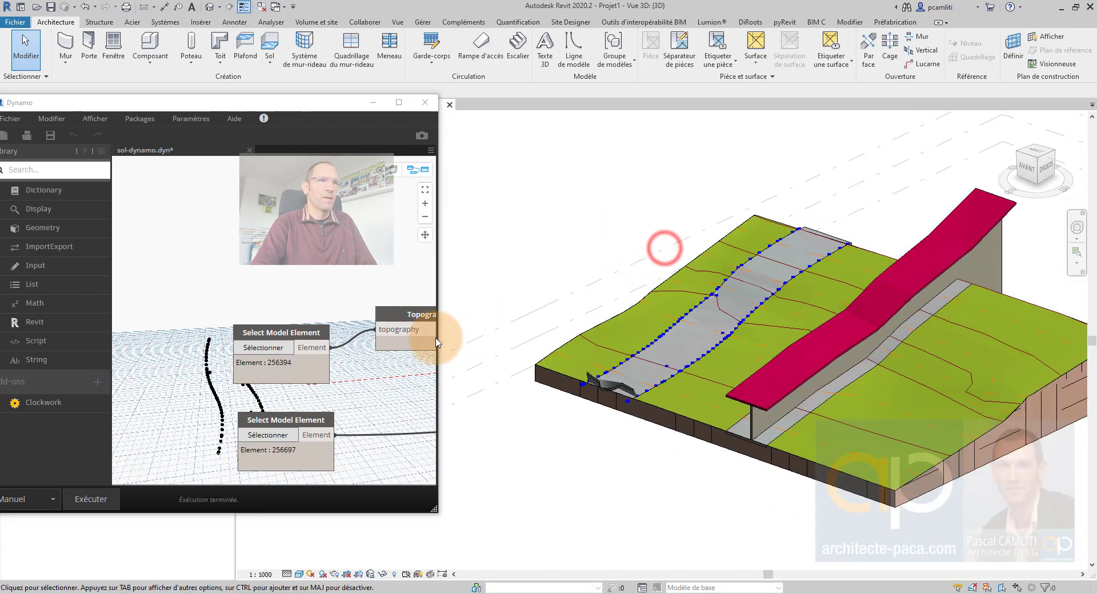
click(437, 339)
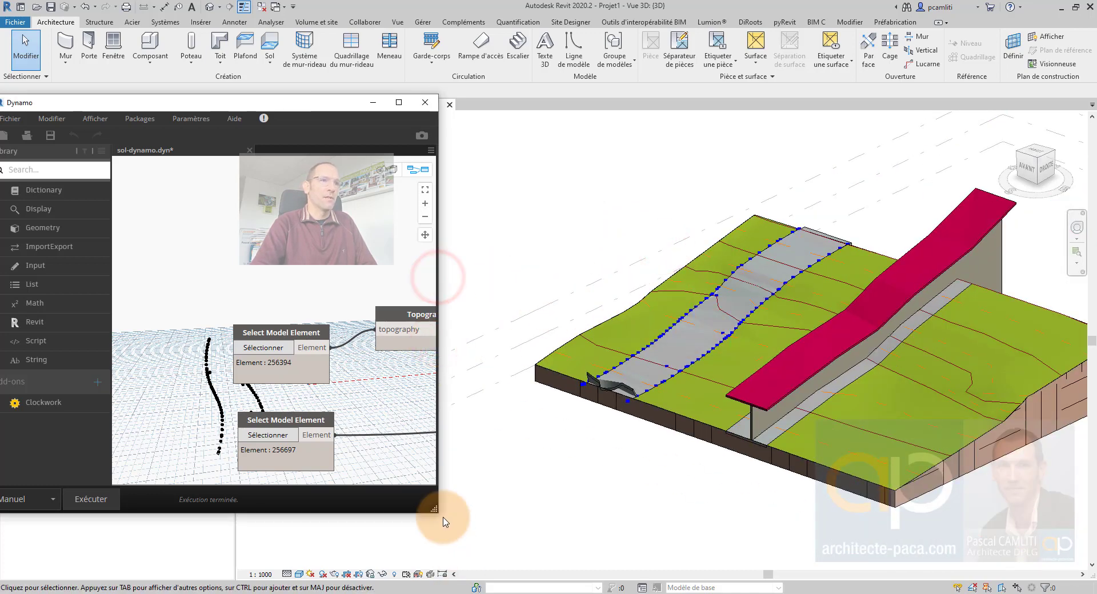
drag(435, 510, 793, 524)
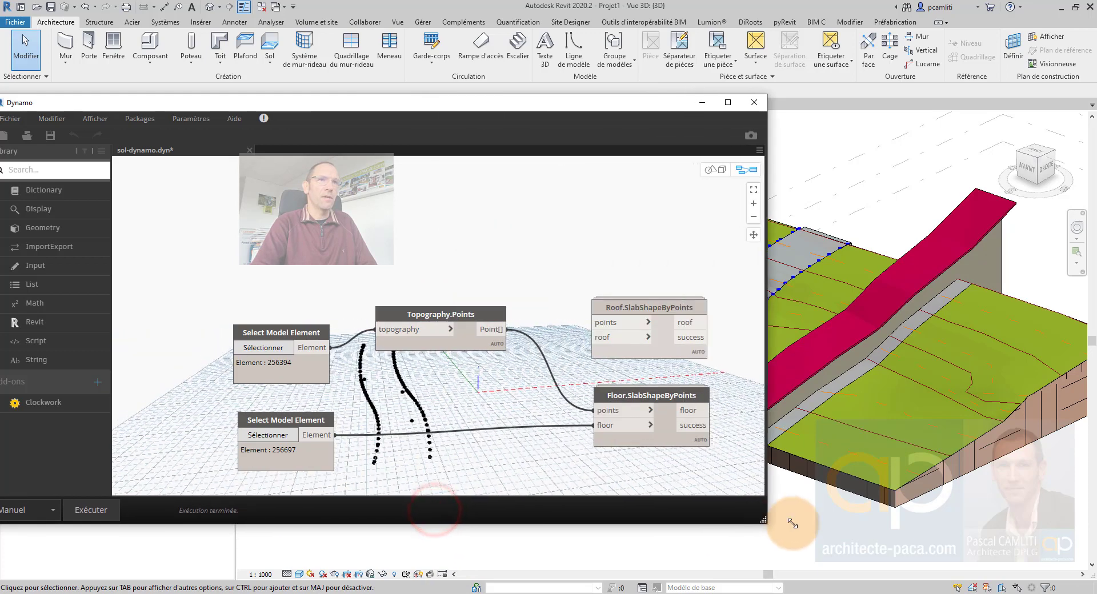
click(615, 415)
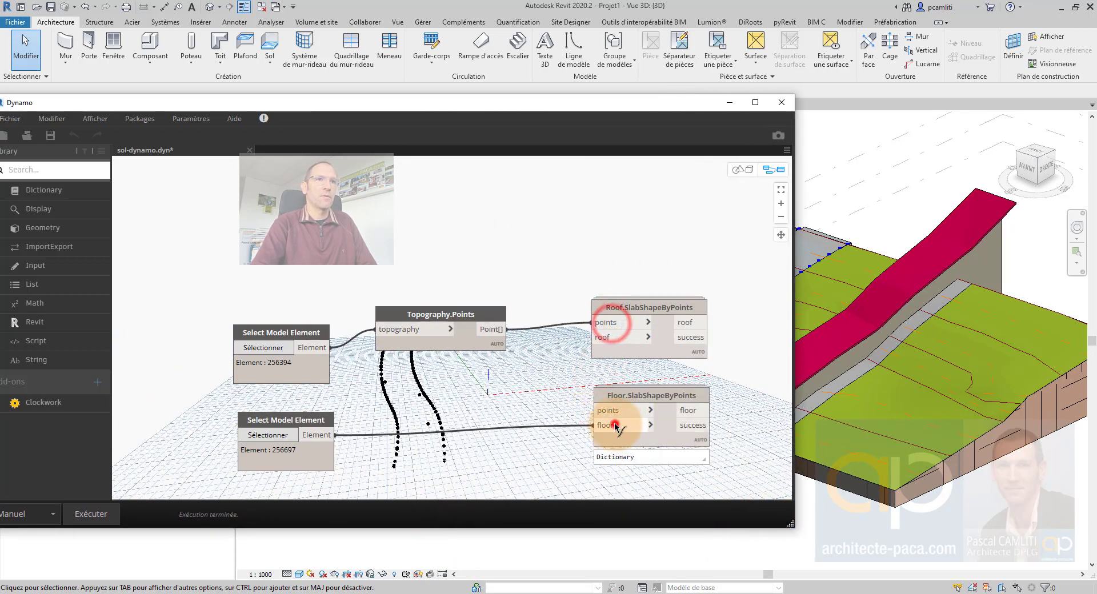
click(616, 425)
click(602, 337)
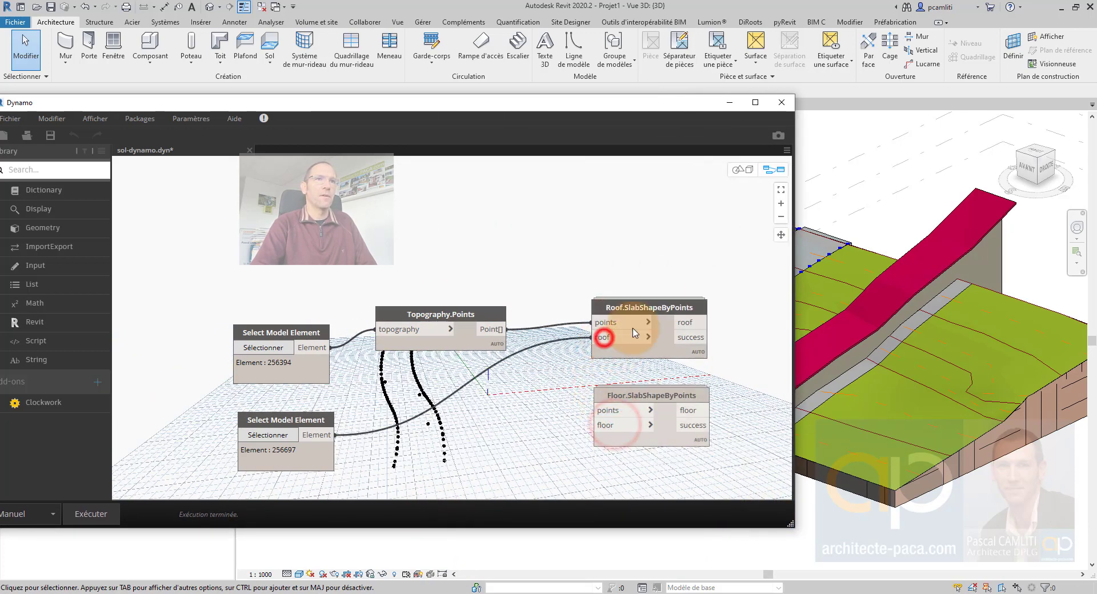
Step: Return to Revit, orient the 3D view to the top, and start a footprint roof placed on Niveau 1
click(728, 105)
click(515, 279)
middle_drag(579, 207, 489, 286)
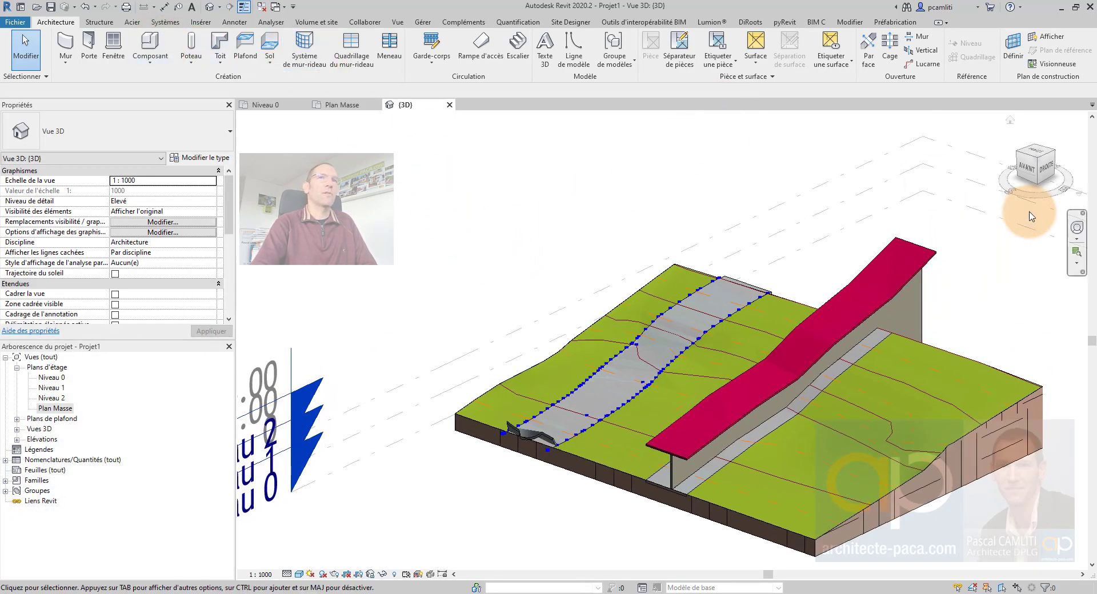
click(1037, 154)
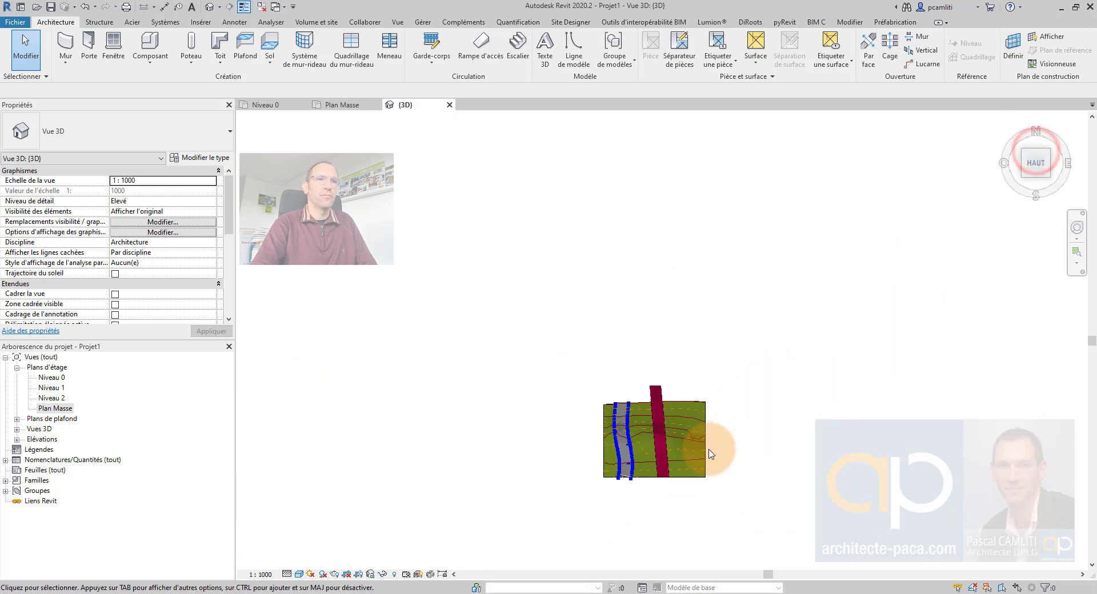
click(629, 273)
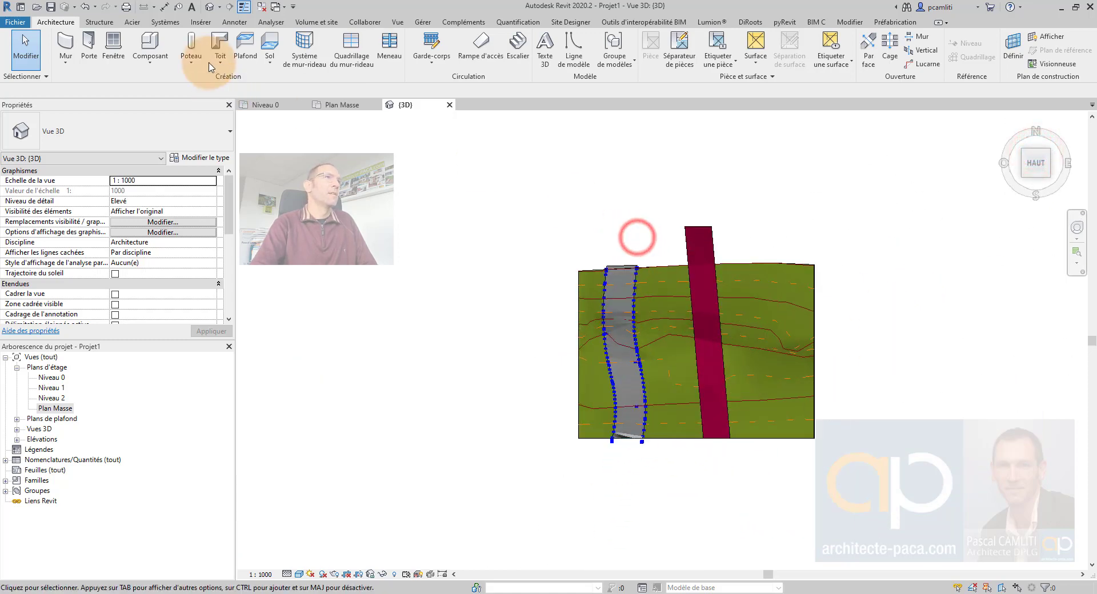
click(221, 40)
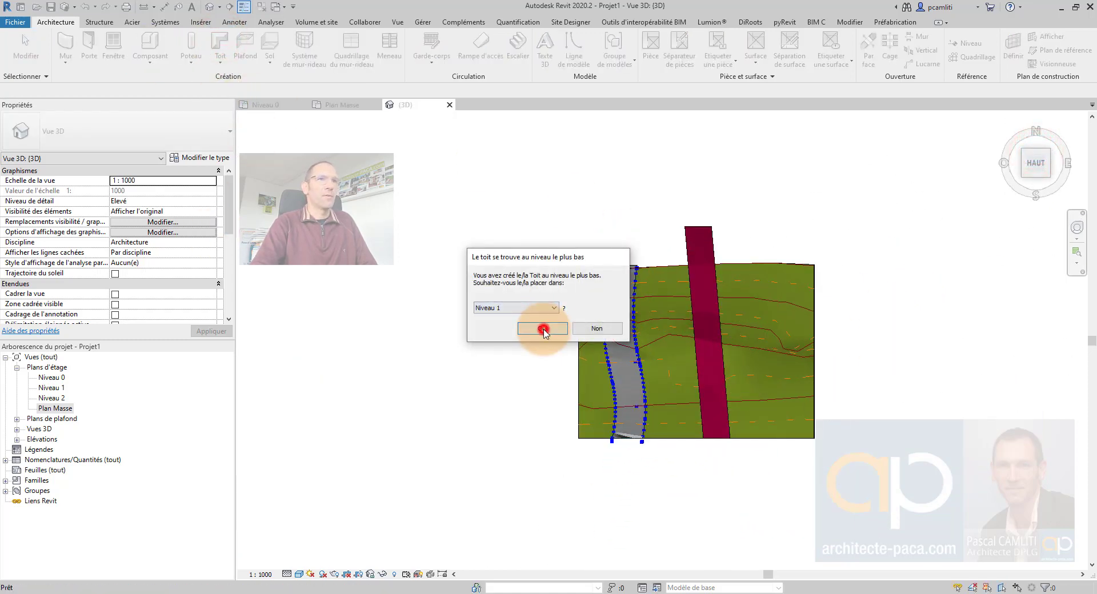
click(543, 329)
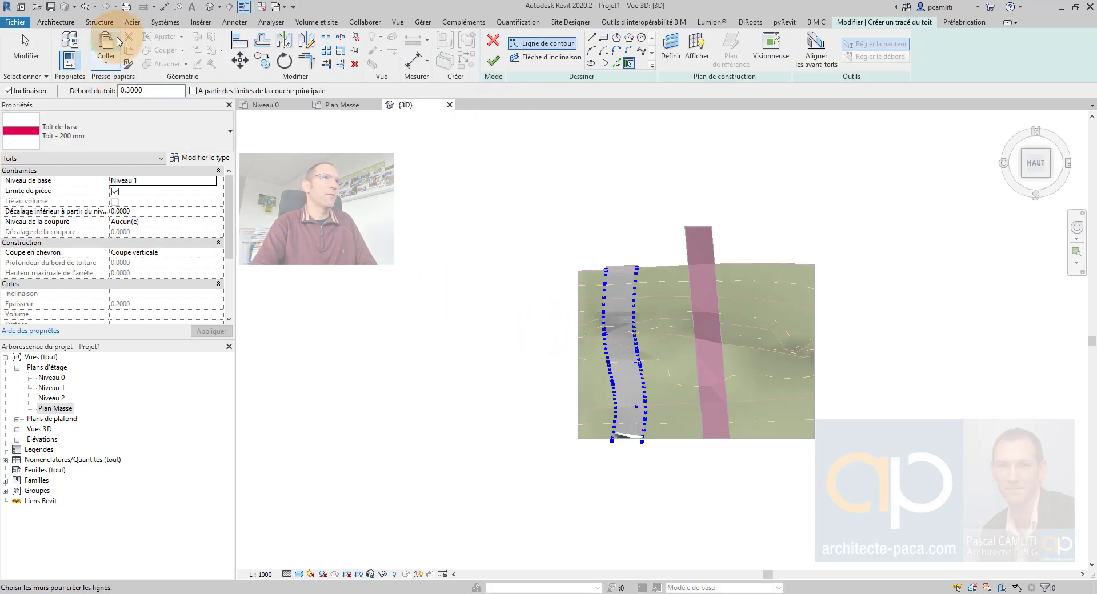
Step: Paste the copied winding road outline into the roof sketch, aligned to a chosen level
click(108, 66)
click(95, 105)
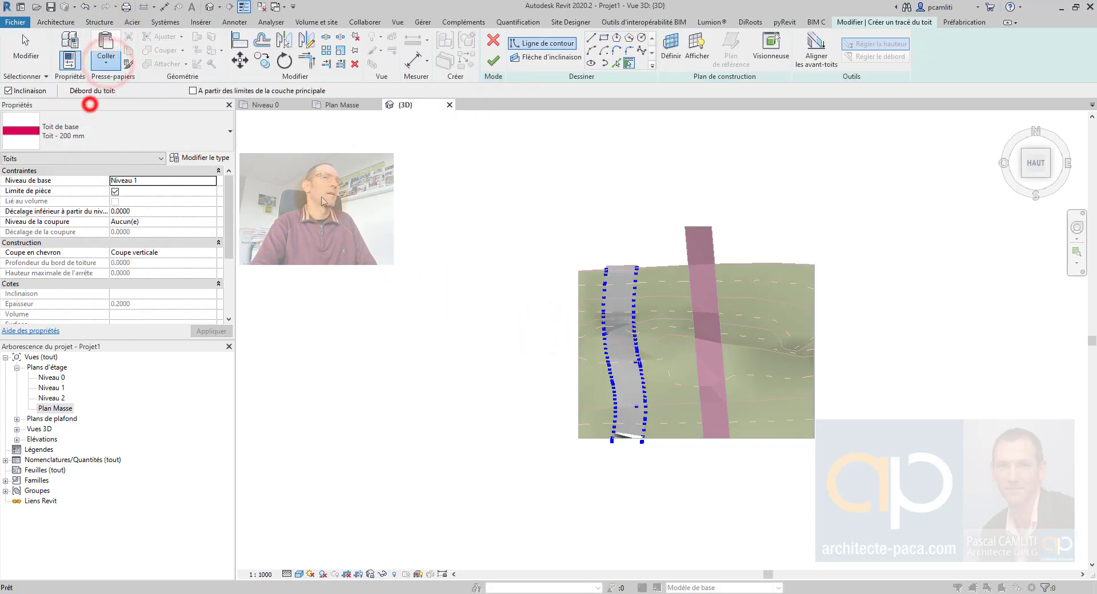
click(503, 233)
click(552, 380)
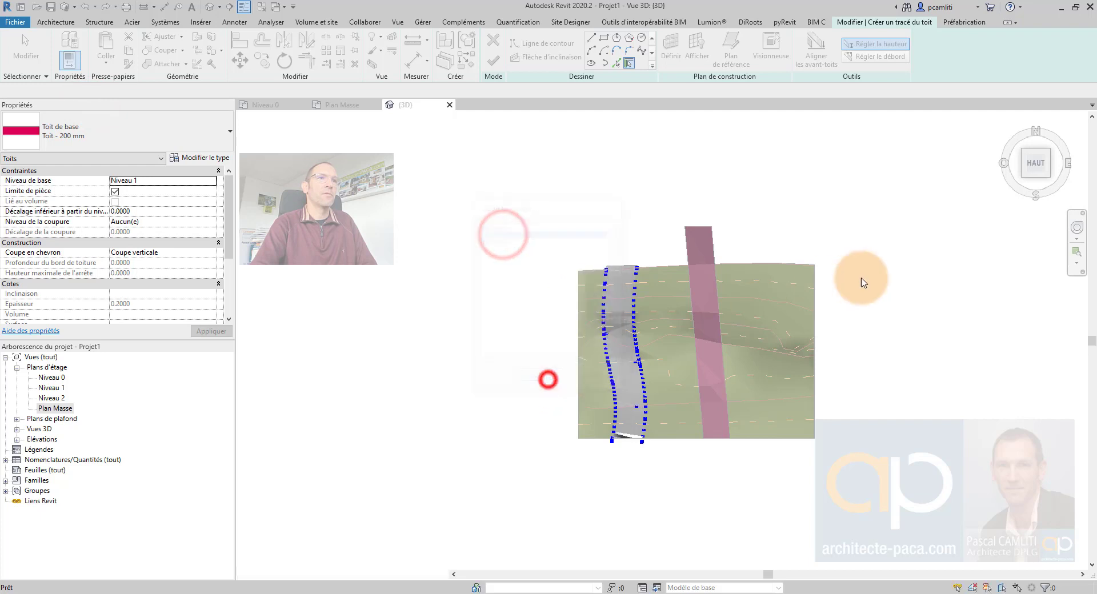
click(860, 278)
Step: Replace the outline's slanted front closing line with a straight, non-sloping line along the terrain edge between the two side splines
scroll(629, 453, up, 5)
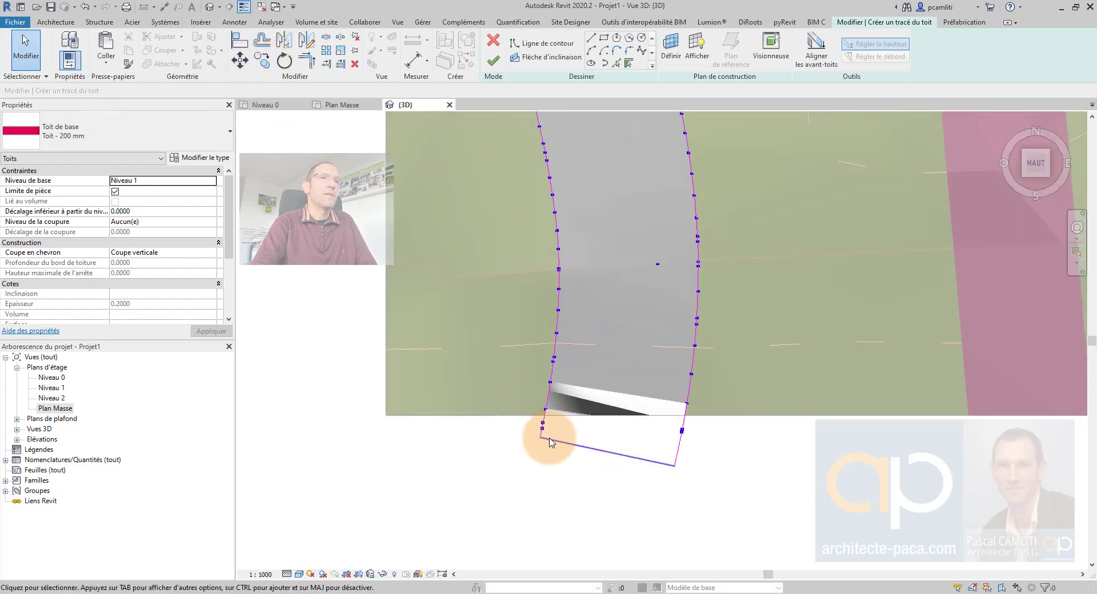
scroll(548, 443, up, 1)
click(570, 443)
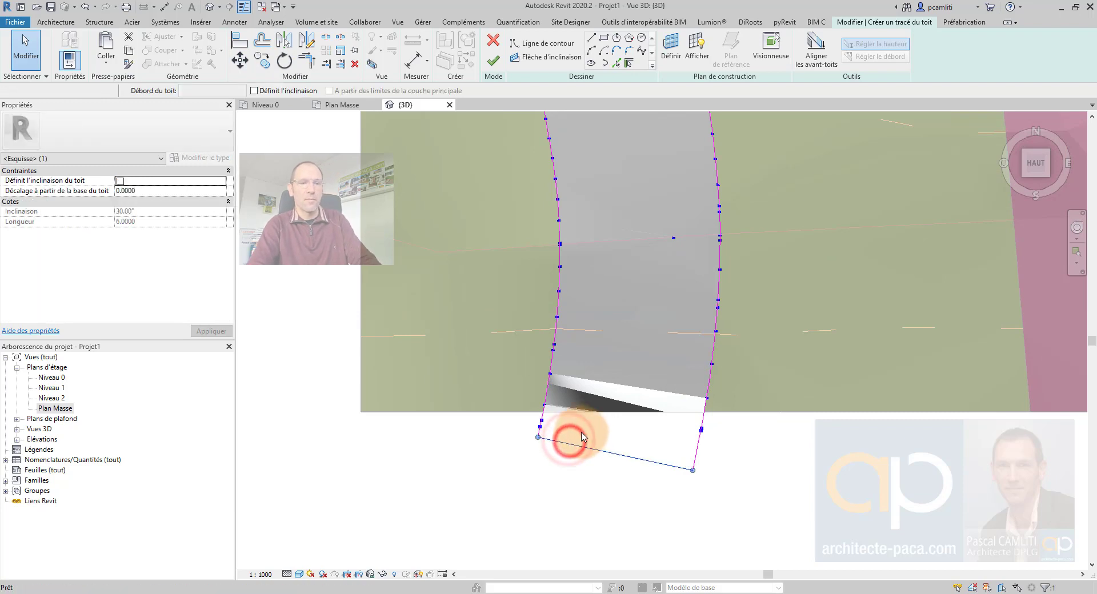
key(Delete)
click(591, 39)
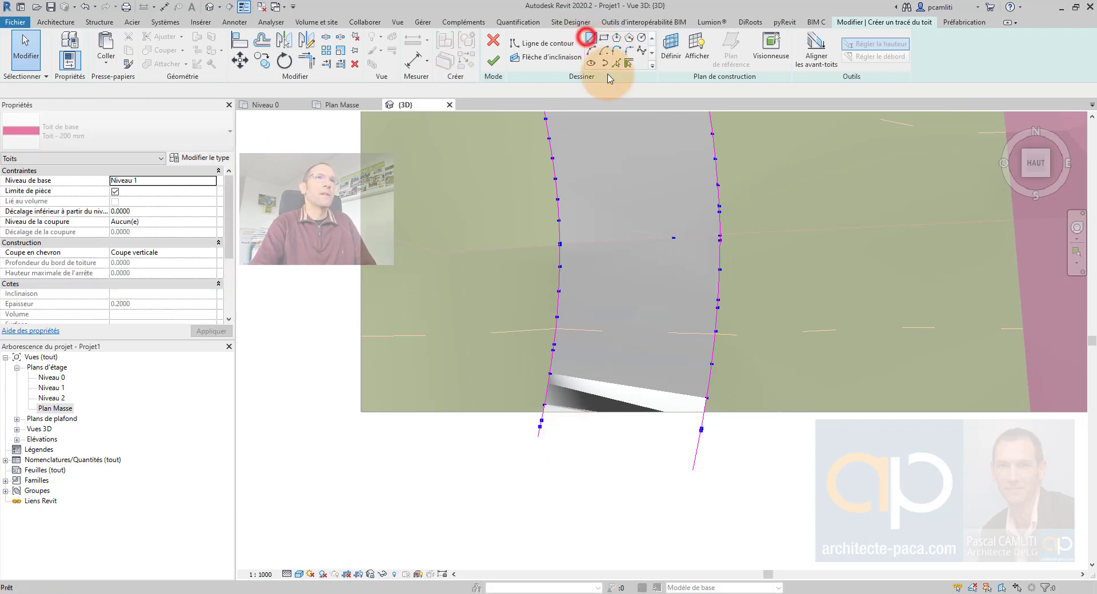
click(544, 413)
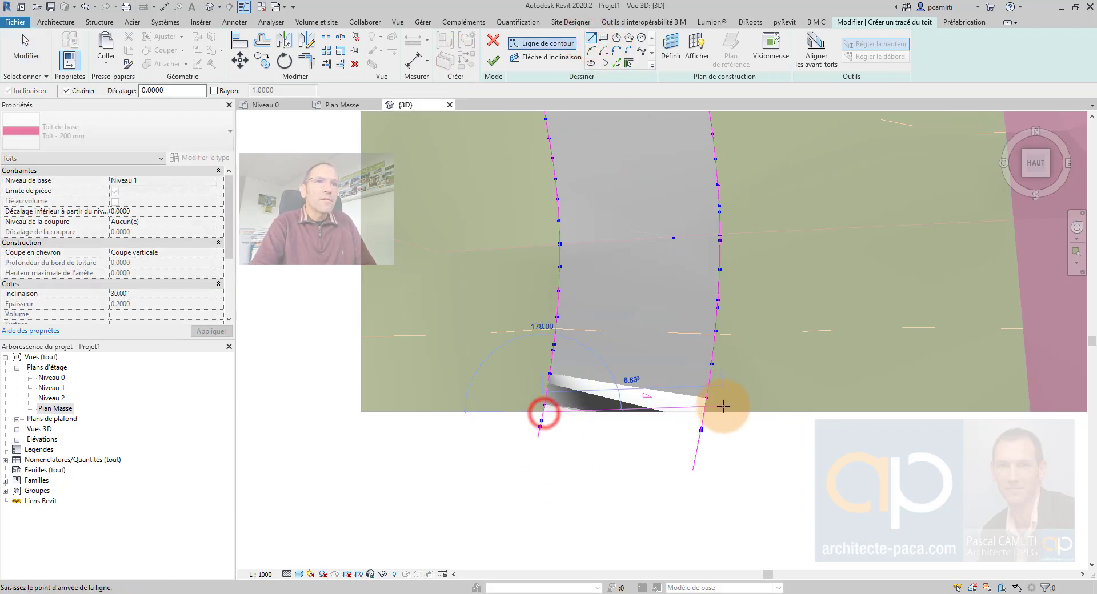
click(703, 412)
key(Escape)
key(Escape)
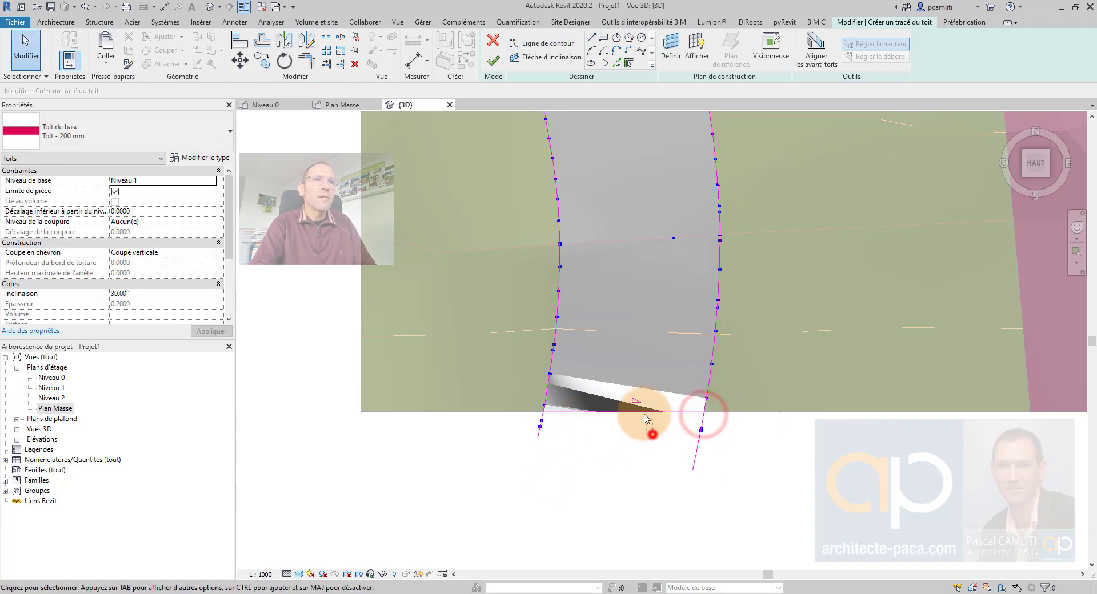
click(673, 412)
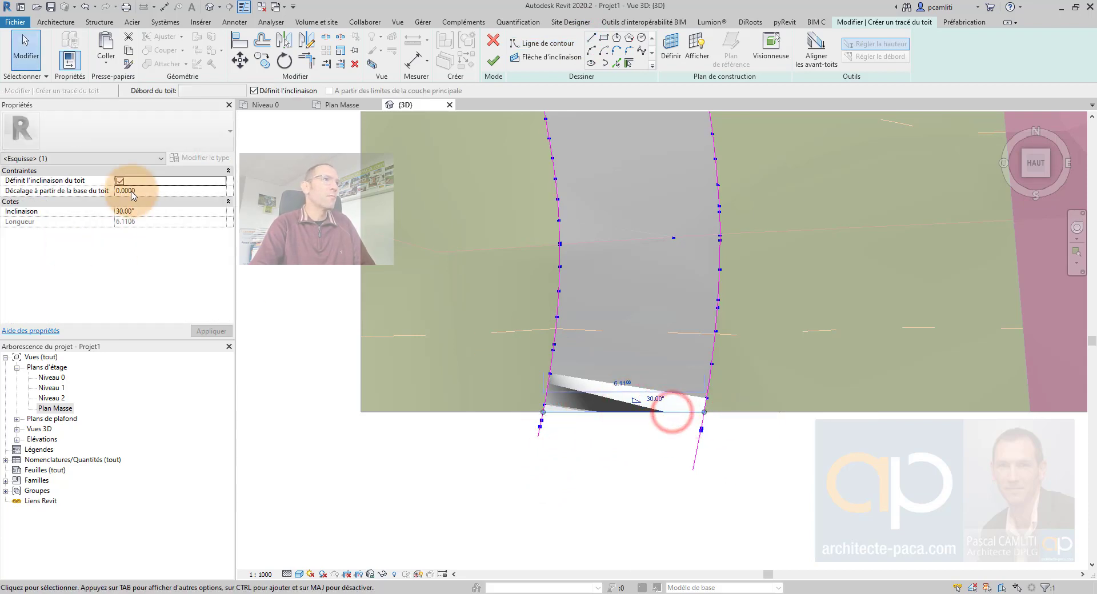
click(632, 422)
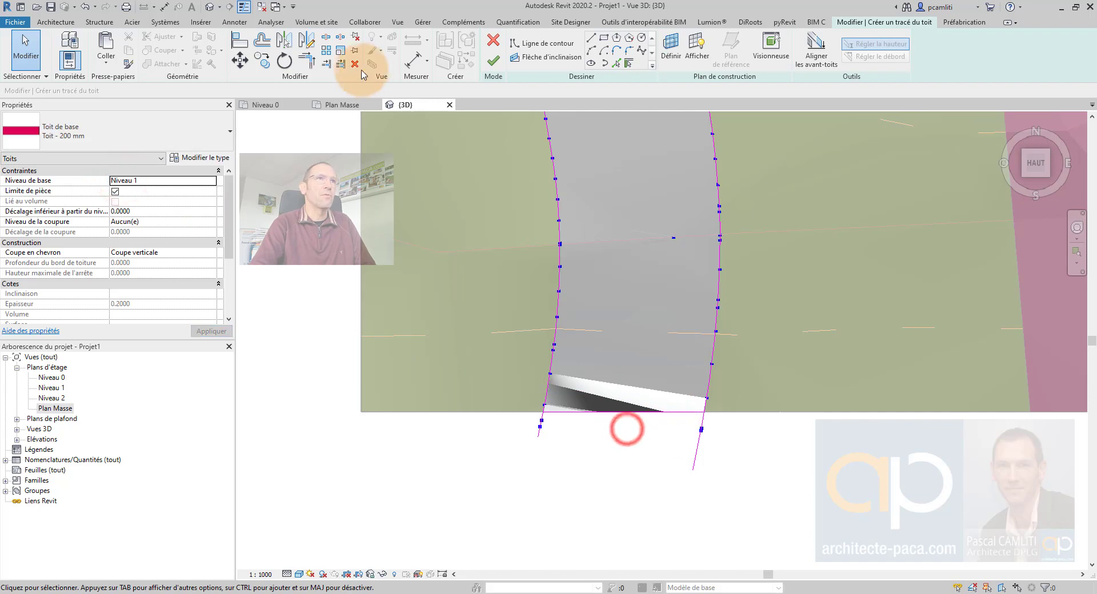
Step: Pull the front ends of both side splines back to meet the ends of the new line at the terrain edge
click(310, 61)
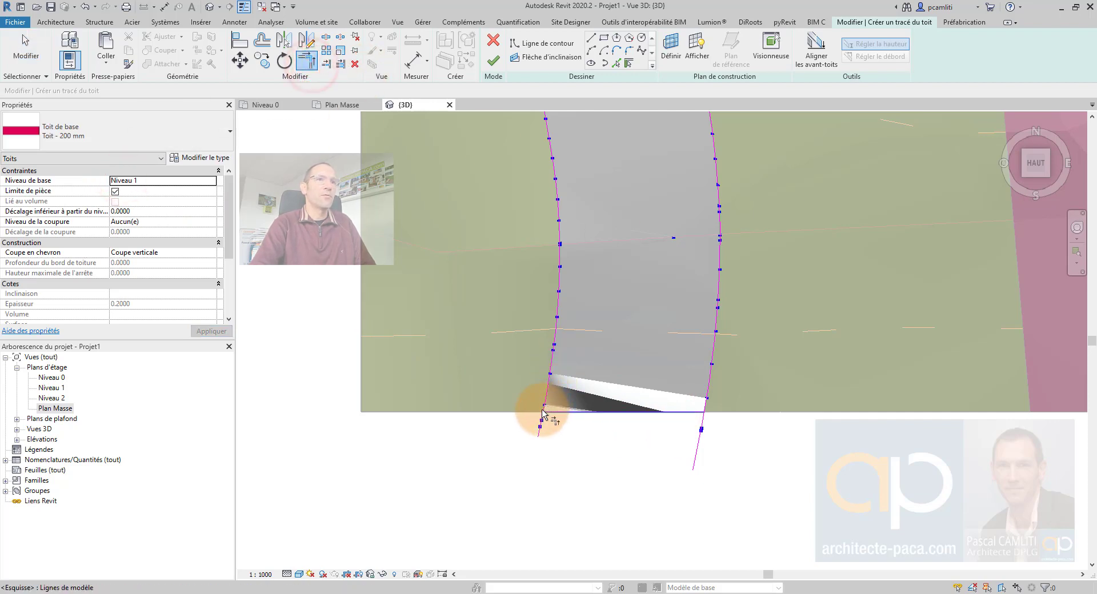
scroll(543, 415, up, 4)
key(Escape)
click(535, 432)
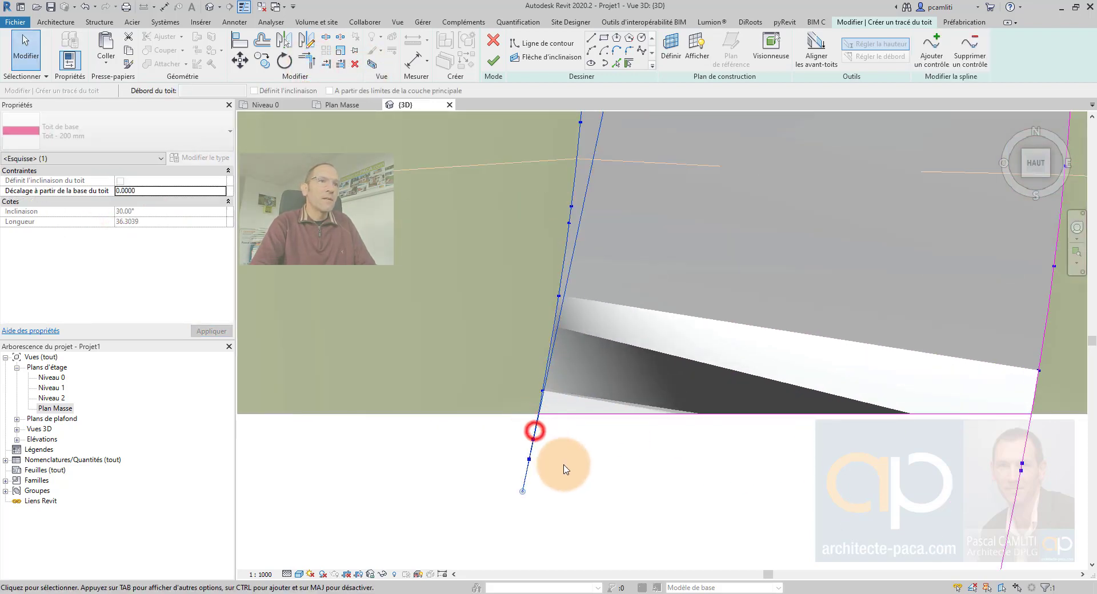
mouse_move(522, 491)
mouse_down()
mouse_move(533, 465)
mouse_move(524, 455)
mouse_up()
scroll(541, 451, down, 3)
scroll(535, 452, up, 3)
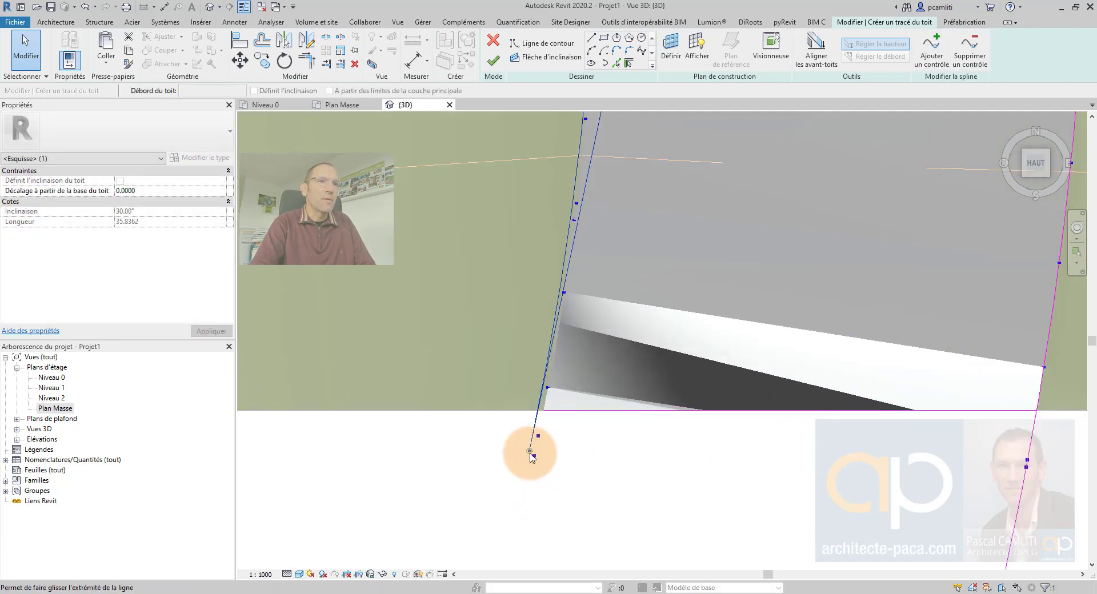
drag(538, 419, 544, 411)
scroll(640, 446, down, 3)
middle_drag(736, 461, 631, 450)
drag(689, 495, 706, 418)
click(759, 465)
Step: Finish the winding roof sketch to create the Toit - 200 mm roof
scroll(704, 392, down, 5)
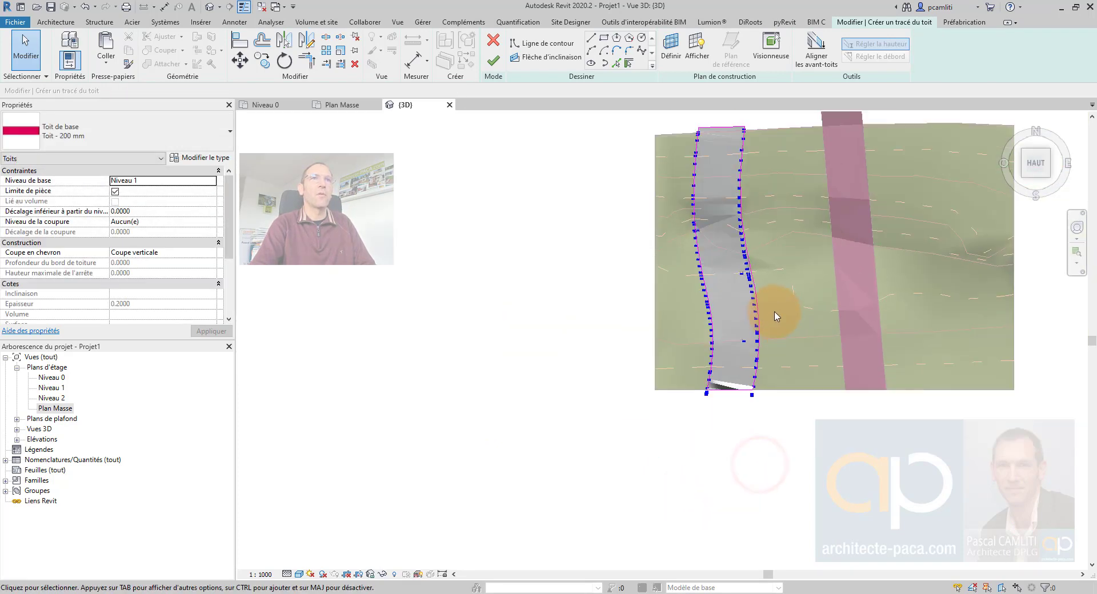
middle_drag(706, 314, 597, 358)
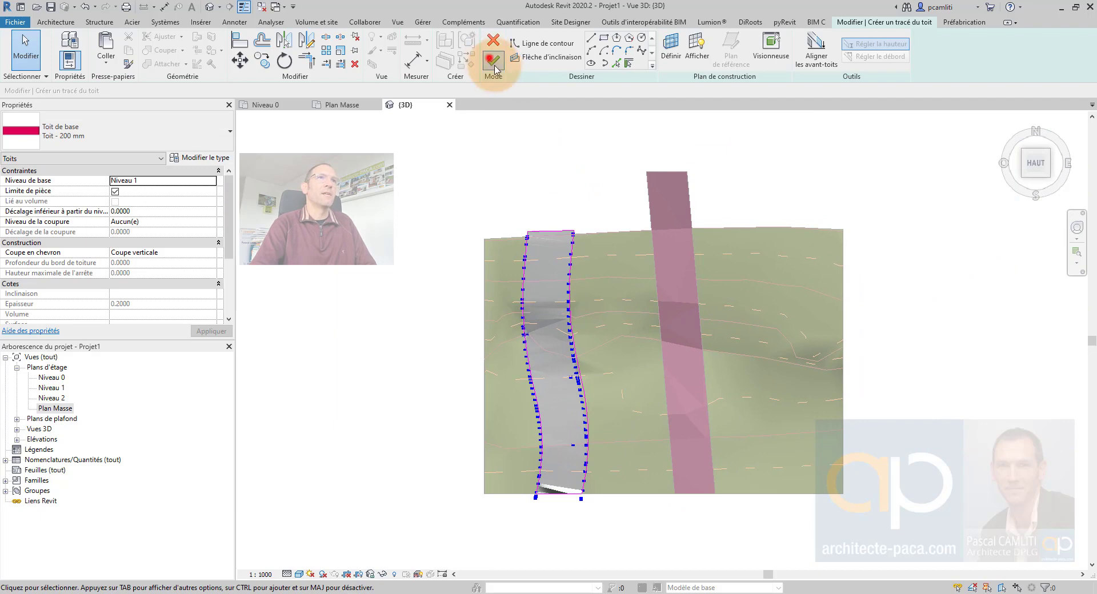
click(493, 60)
click(575, 162)
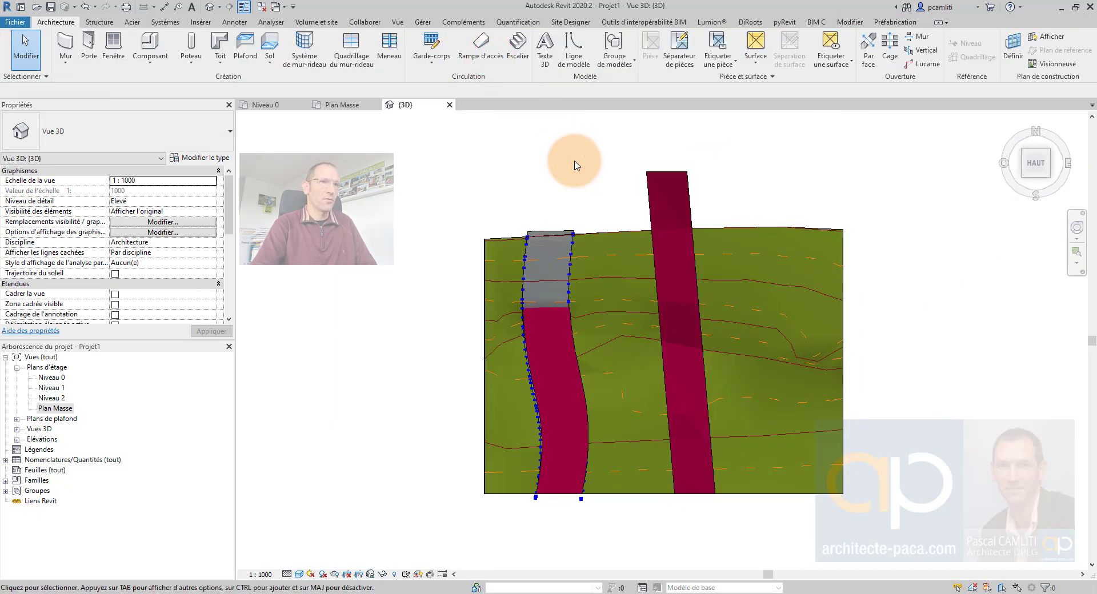
Step: Raise the winding roof's base offset from Niveau 1 so that the whole roof sits above the terrain
shift+middle_drag(612, 331, 580, 476)
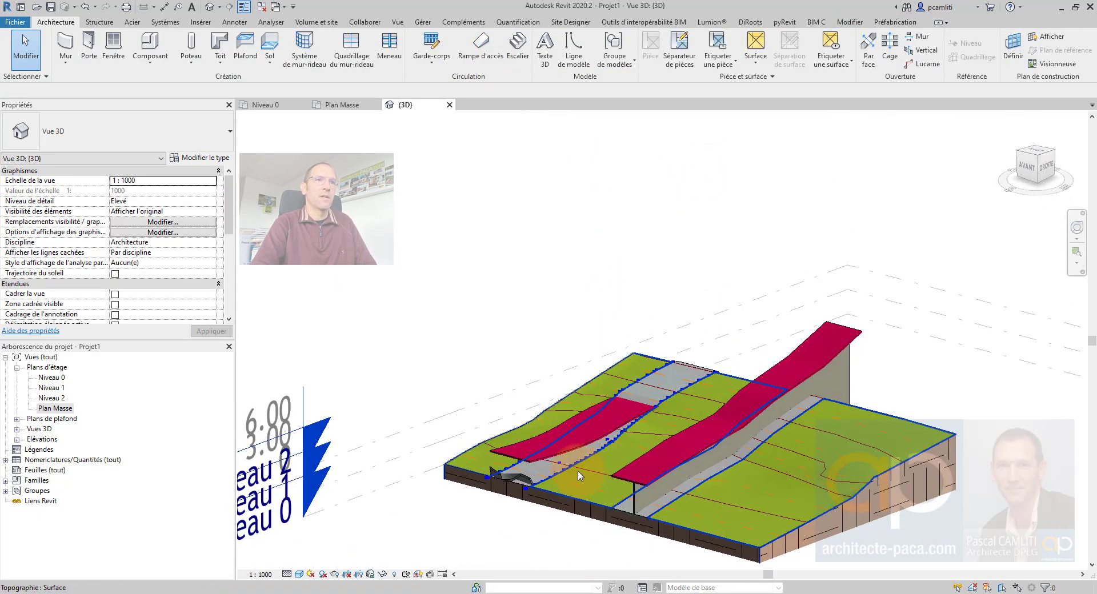
click(562, 444)
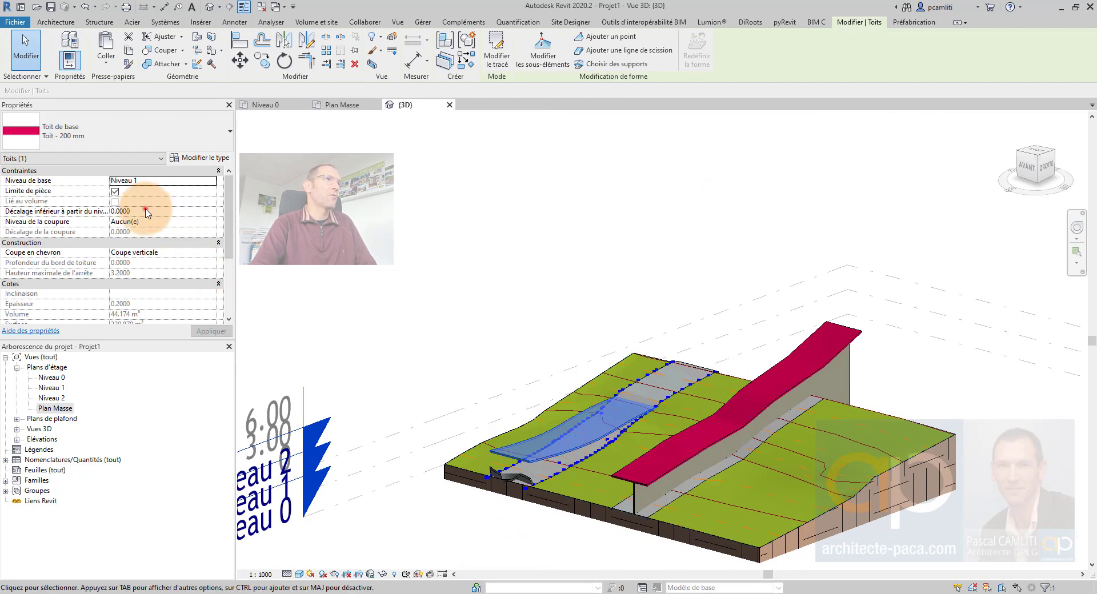
click(598, 233)
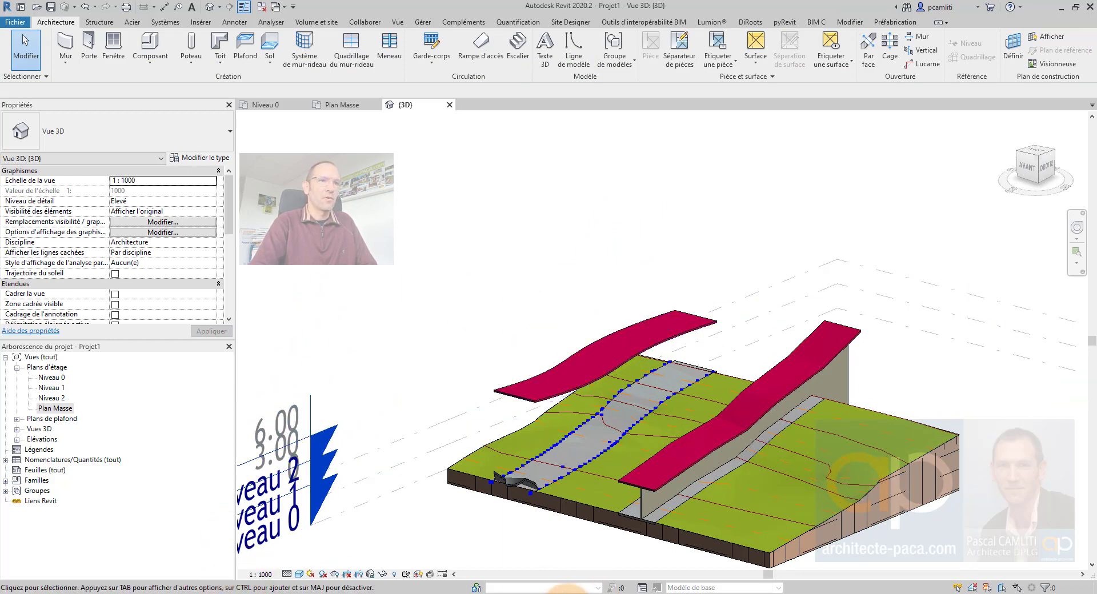
Step: Switch to Dynamo and narrow its window until the raised roof and the terrain can be picked beside it
mouse_move(578, 591)
click(625, 559)
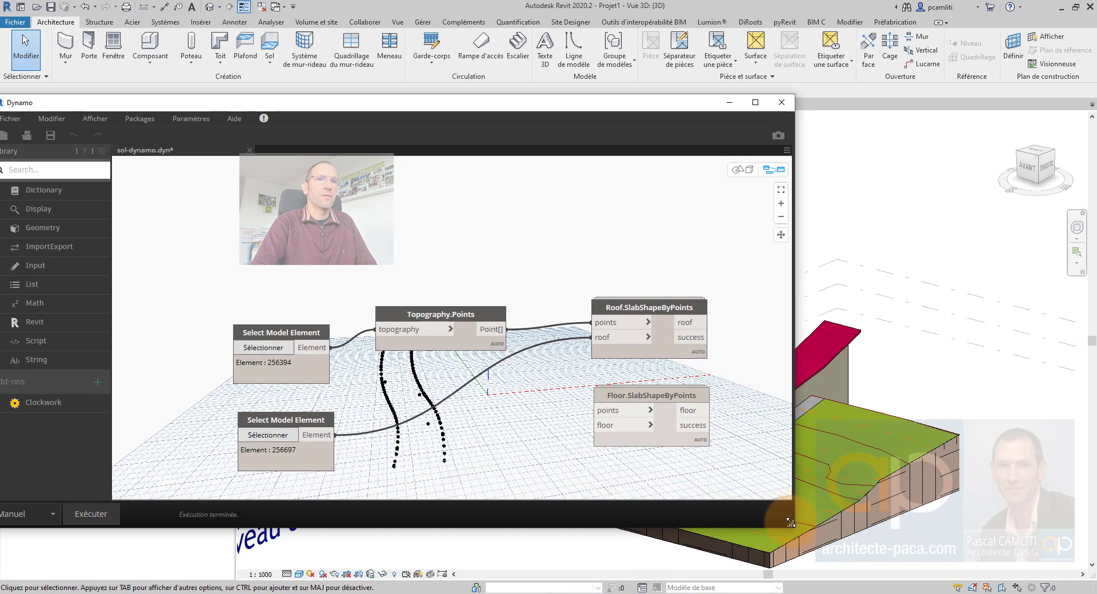
drag(790, 522, 172, 569)
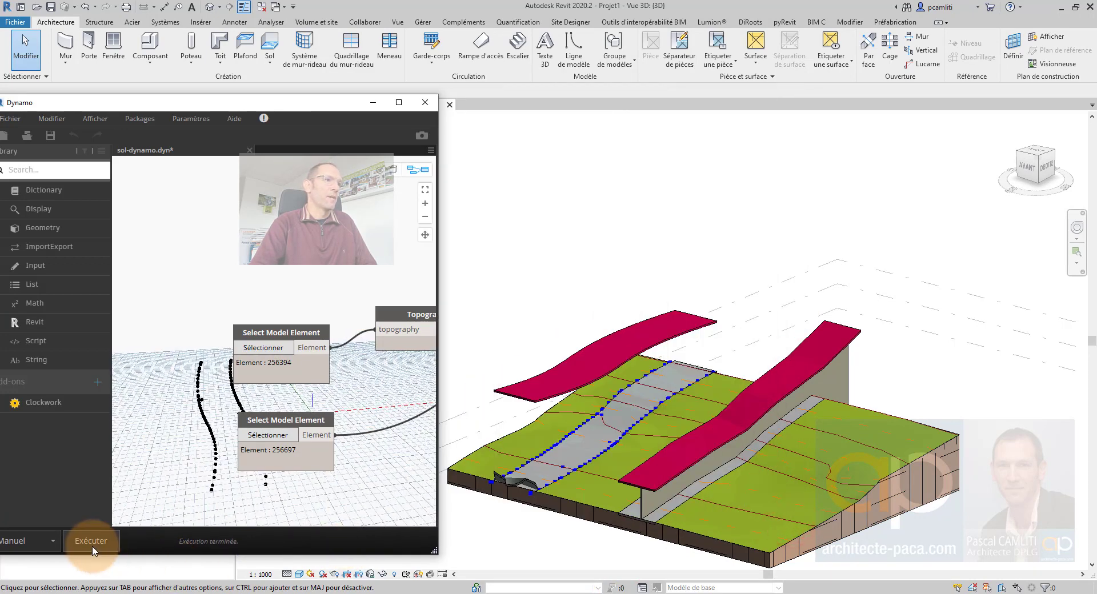
Step: Assign the concrete floor as the source element and the raised winding roof as the target, and run the Dynamo graph
click(275, 349)
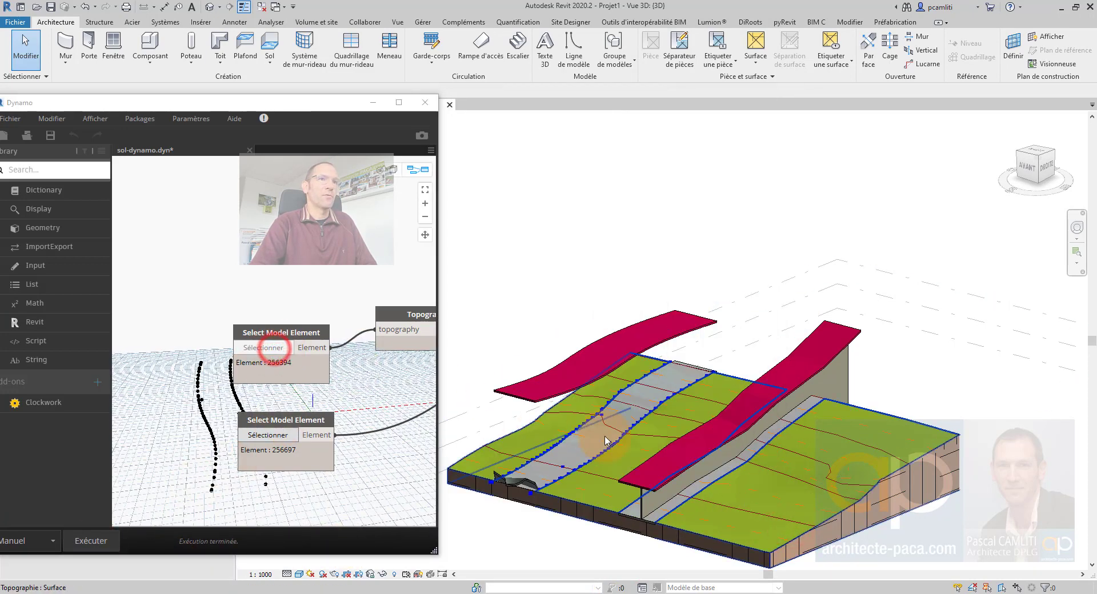
click(603, 440)
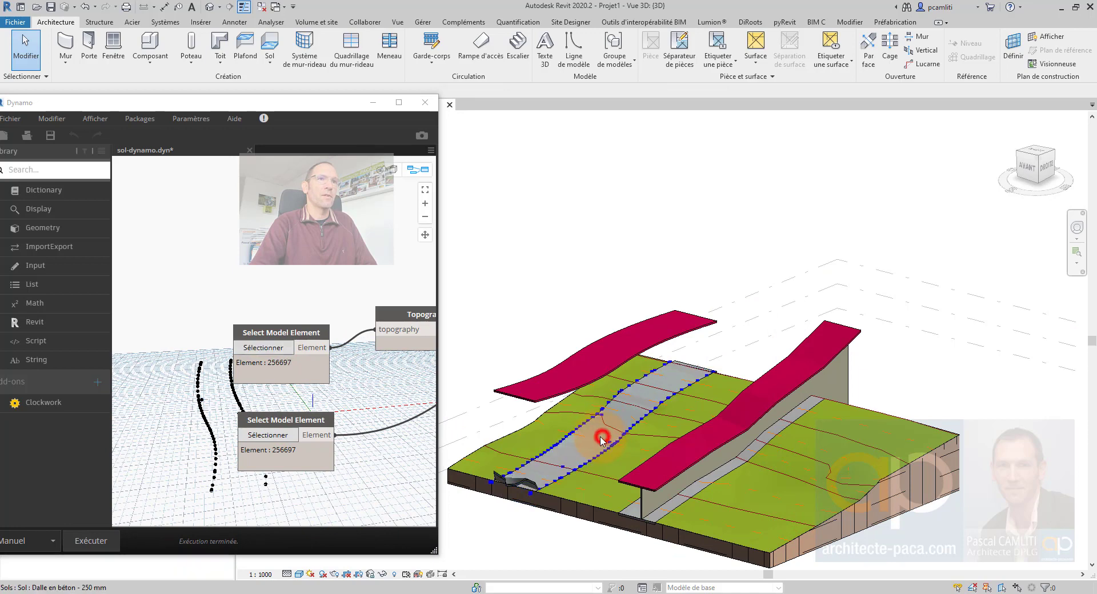
click(279, 436)
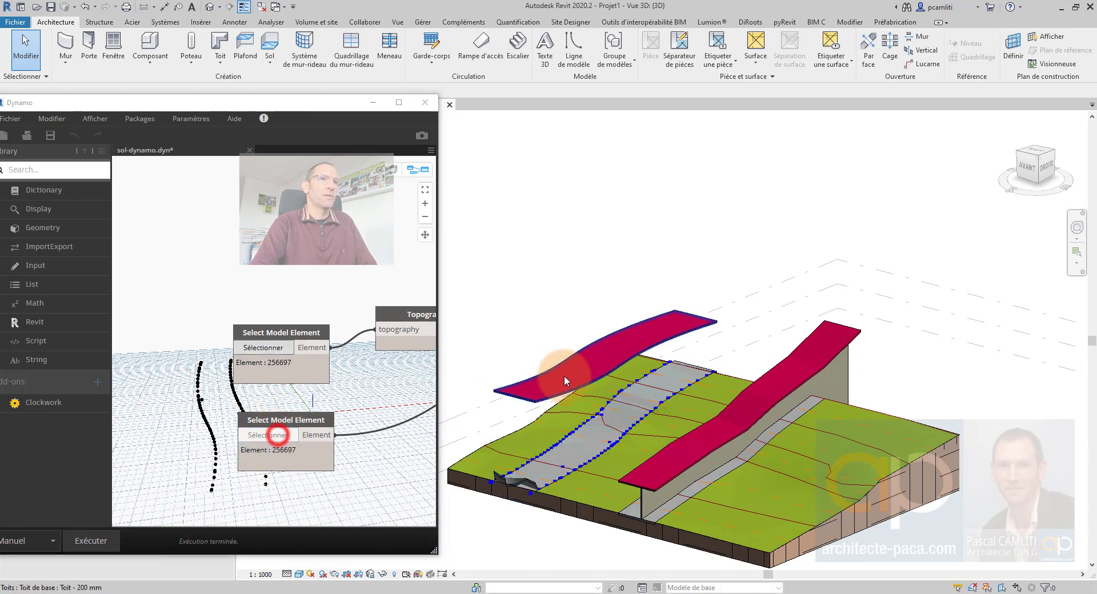
click(566, 372)
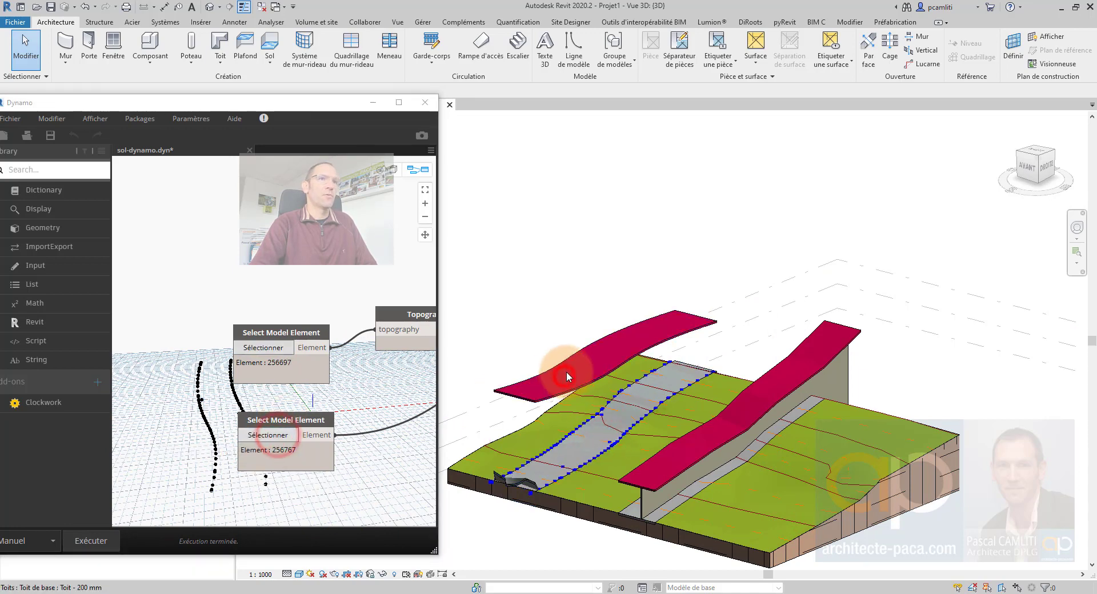
click(98, 540)
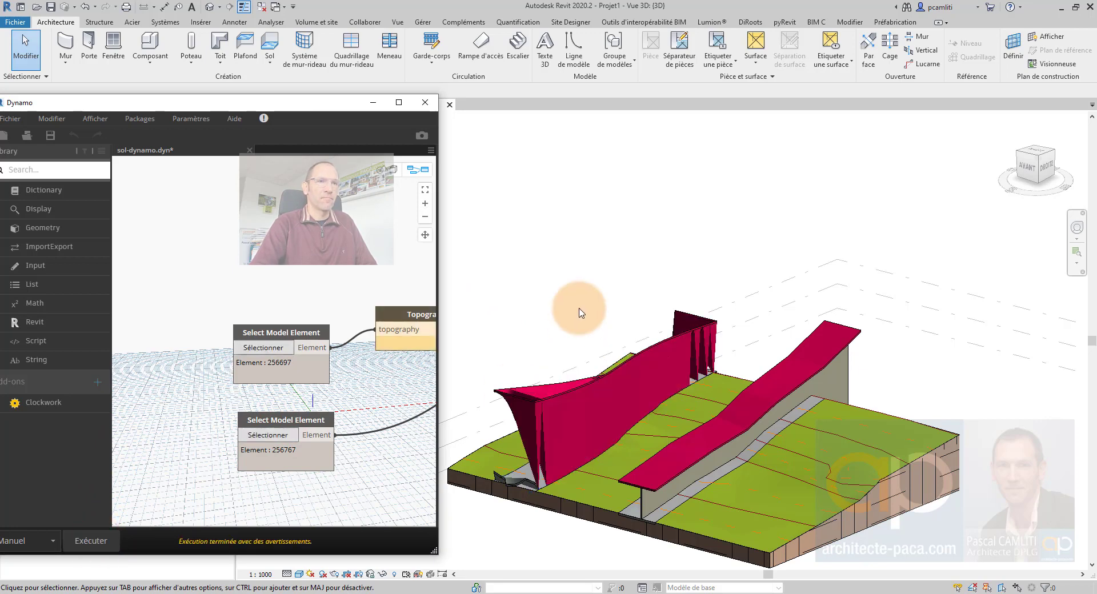
shift+middle_drag(561, 321, 658, 341)
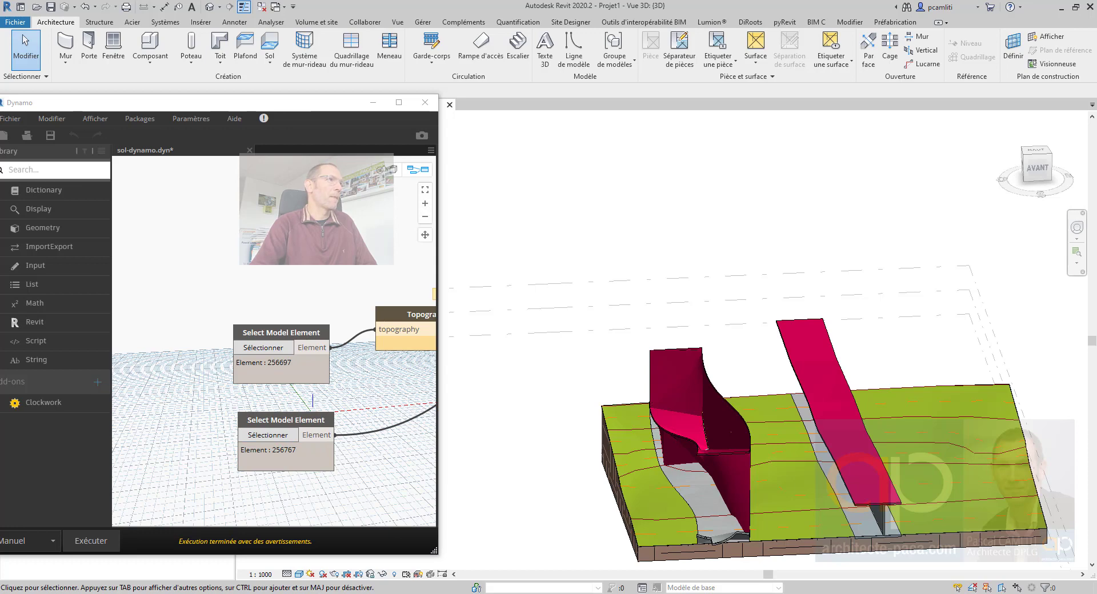
click(651, 307)
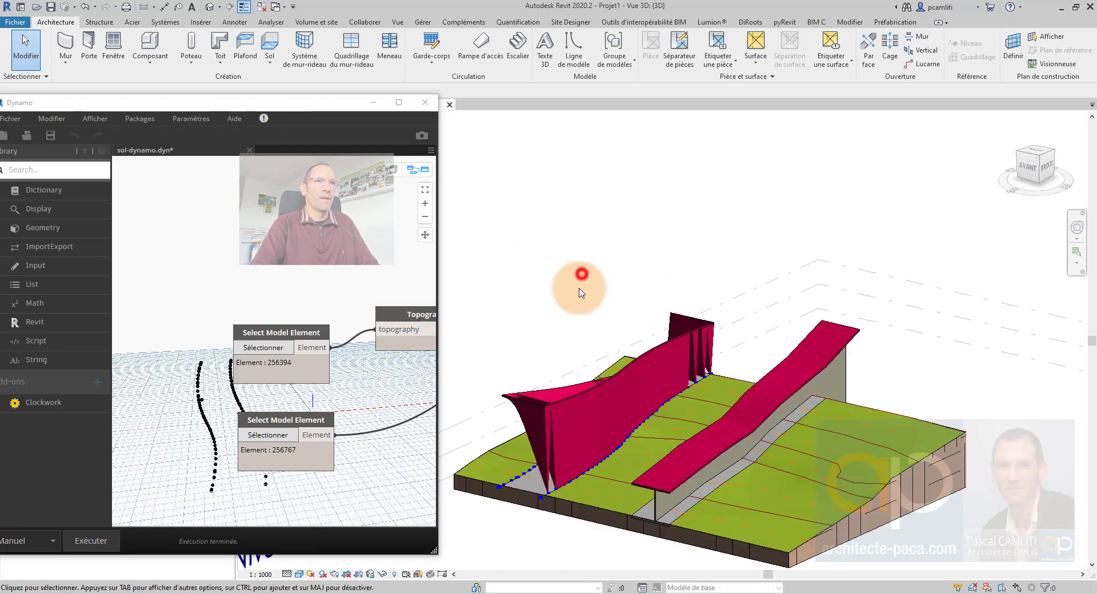
Step: Delete the distorted winding roof above the road subregion
shift+middle_drag(581, 292, 642, 352)
scroll(625, 399, up, 3)
scroll(625, 399, up, 2)
click(633, 339)
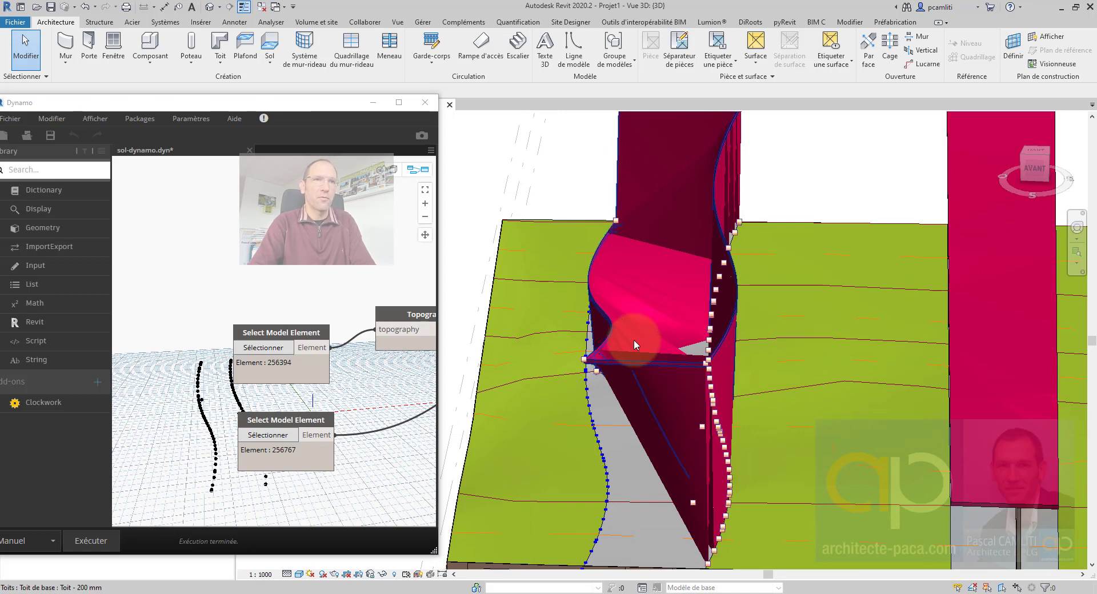
key(Delete)
scroll(633, 340, down, 3)
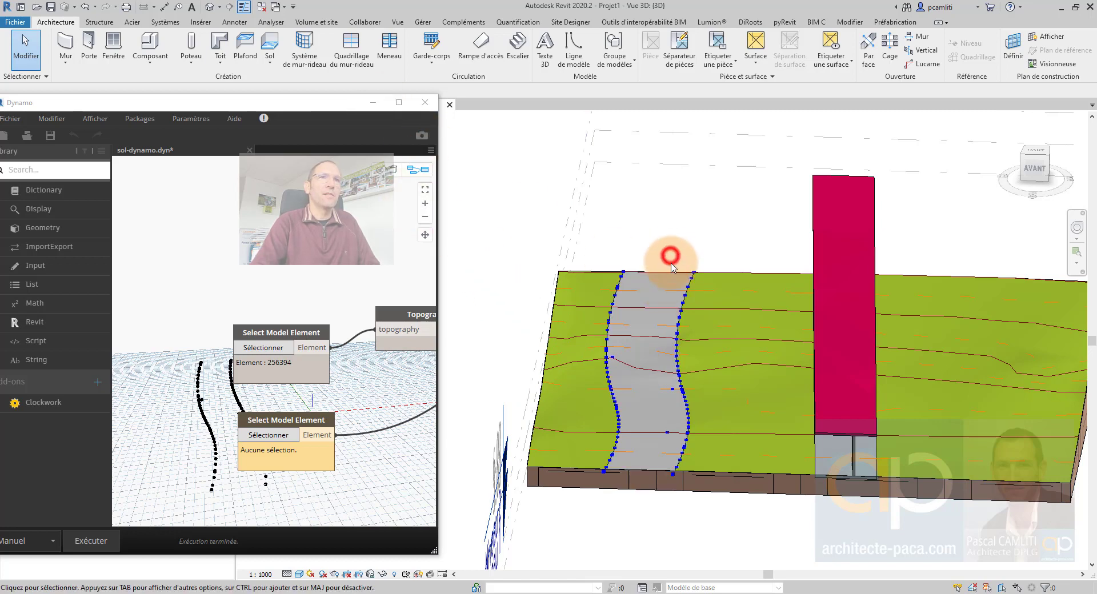
Step: Examine the winding road subregion and its edge points on the terrain from several angles
click(671, 284)
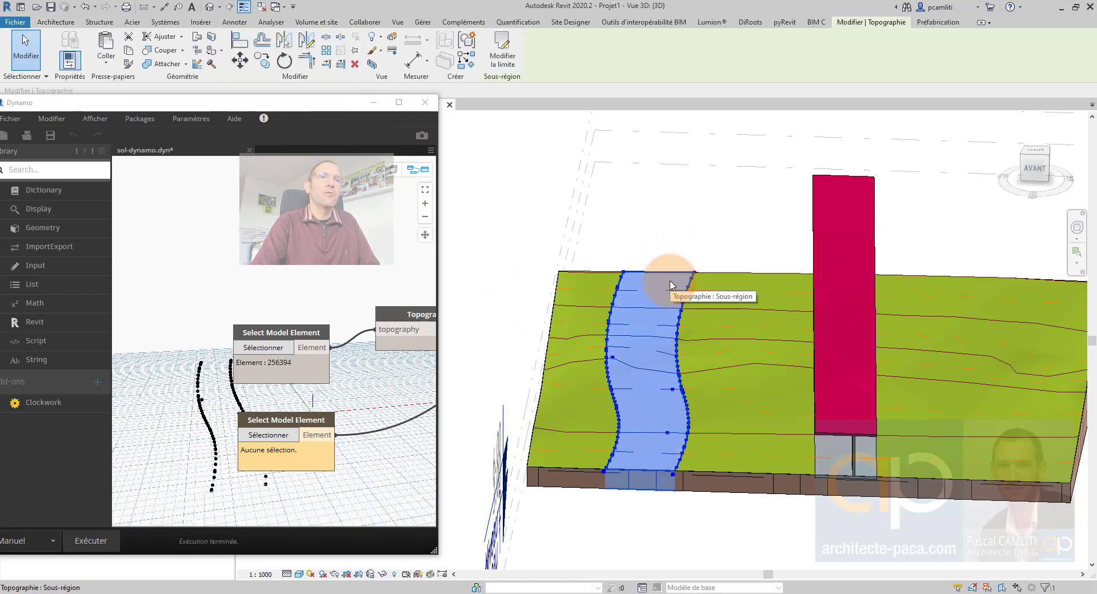
click(687, 255)
shift+middle_drag(685, 251, 708, 337)
click(704, 336)
scroll(704, 336, up, 2)
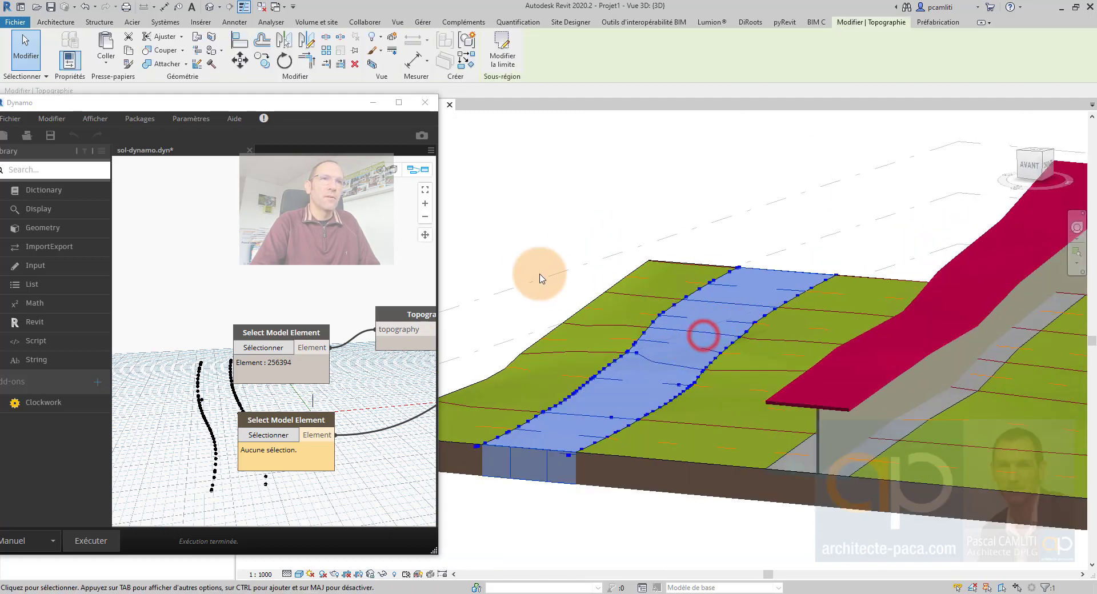
click(531, 243)
click(601, 420)
middle_drag(588, 416, 605, 419)
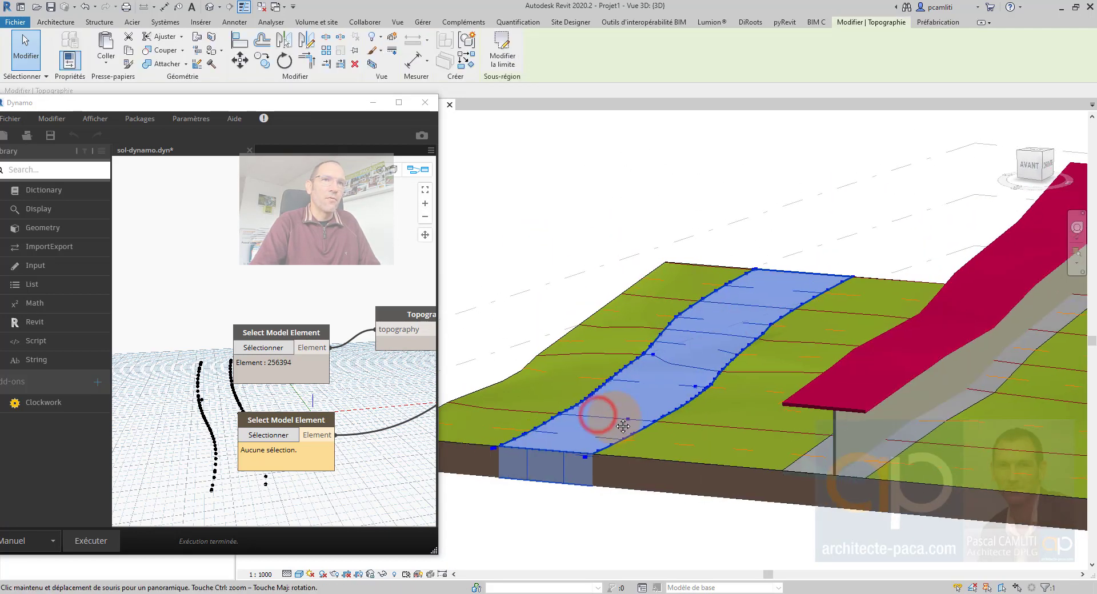
click(520, 226)
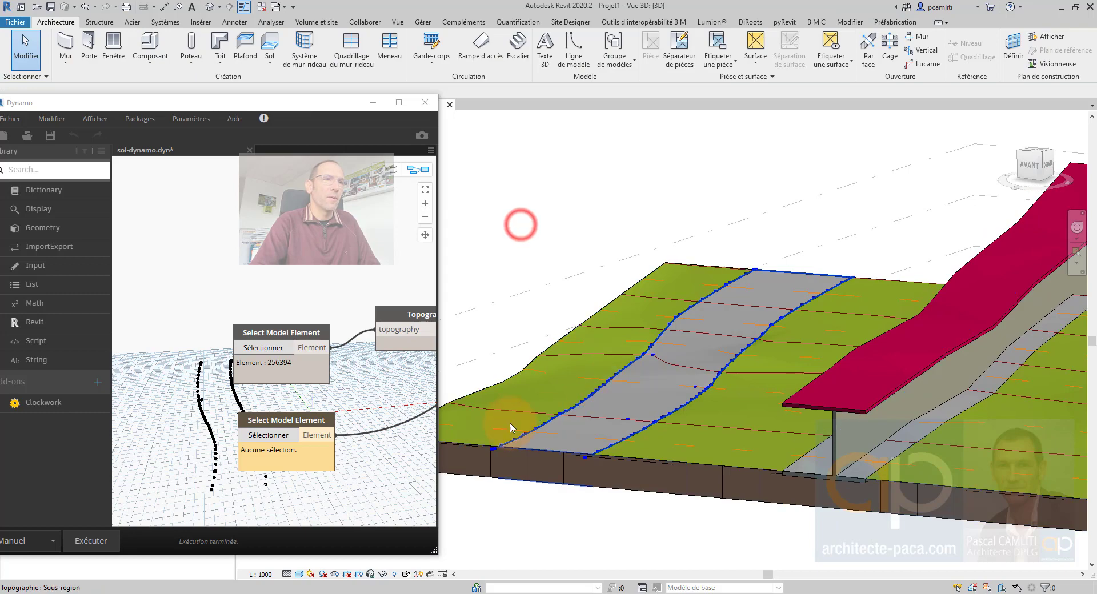
Step: Switch from Dynamo back to Revit and open the winding road subregion's boundary for editing
click(374, 103)
scroll(548, 301, down, 1)
shift+middle_drag(748, 388, 587, 358)
click(581, 311)
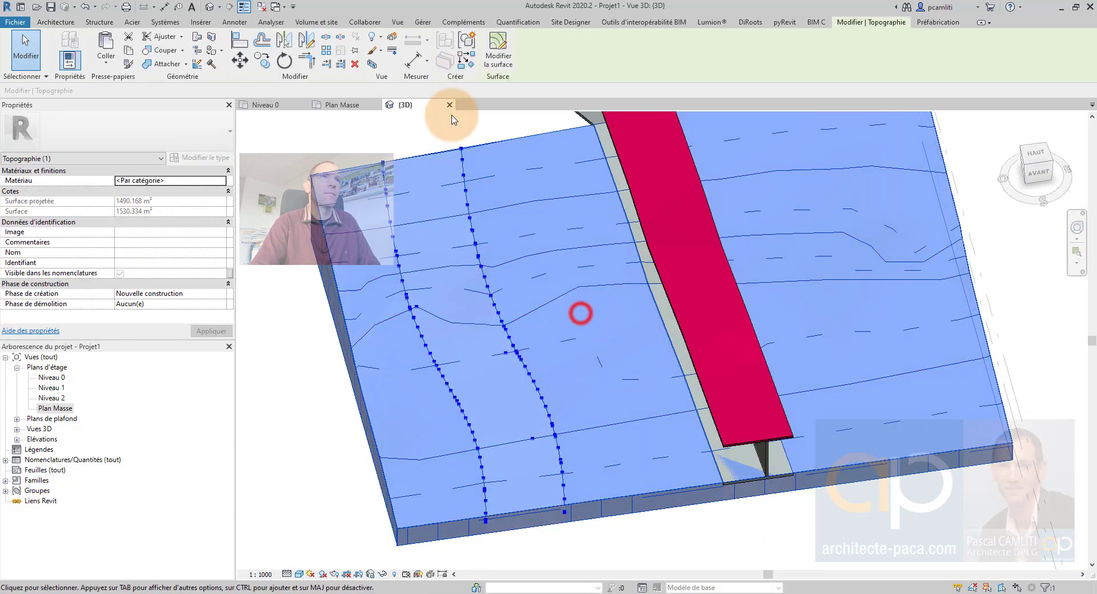
click(423, 138)
click(466, 323)
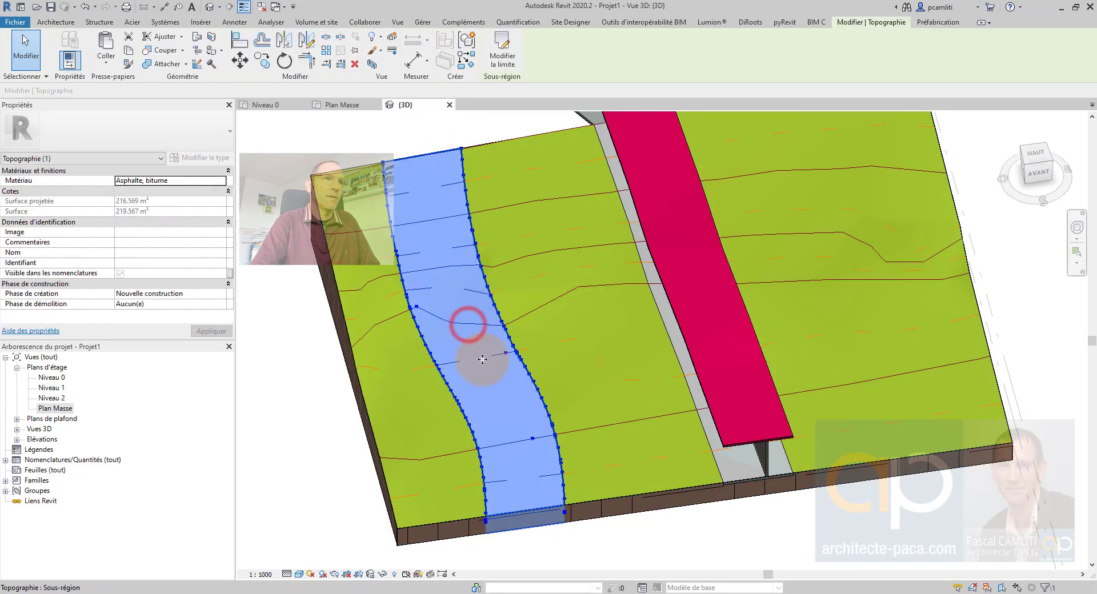
shift+middle_drag(495, 387, 452, 396)
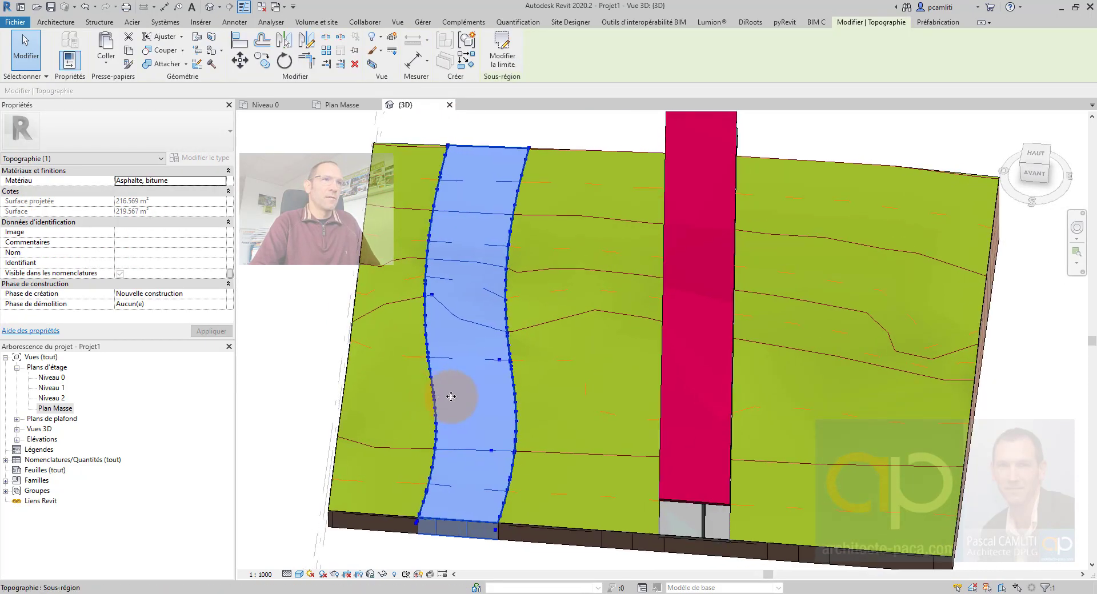
click(514, 127)
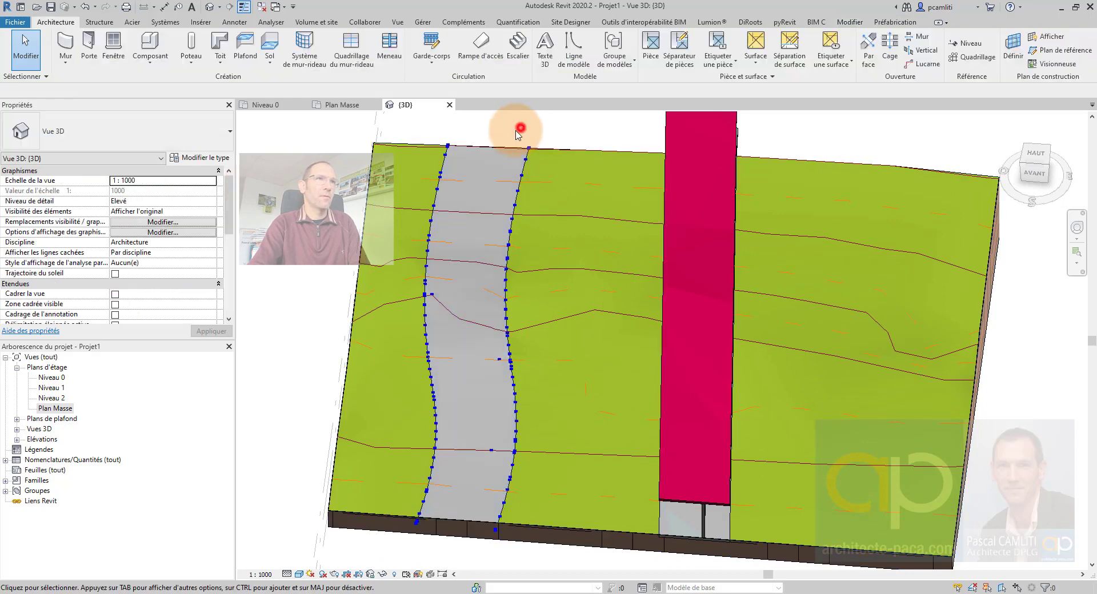
click(495, 153)
click(503, 49)
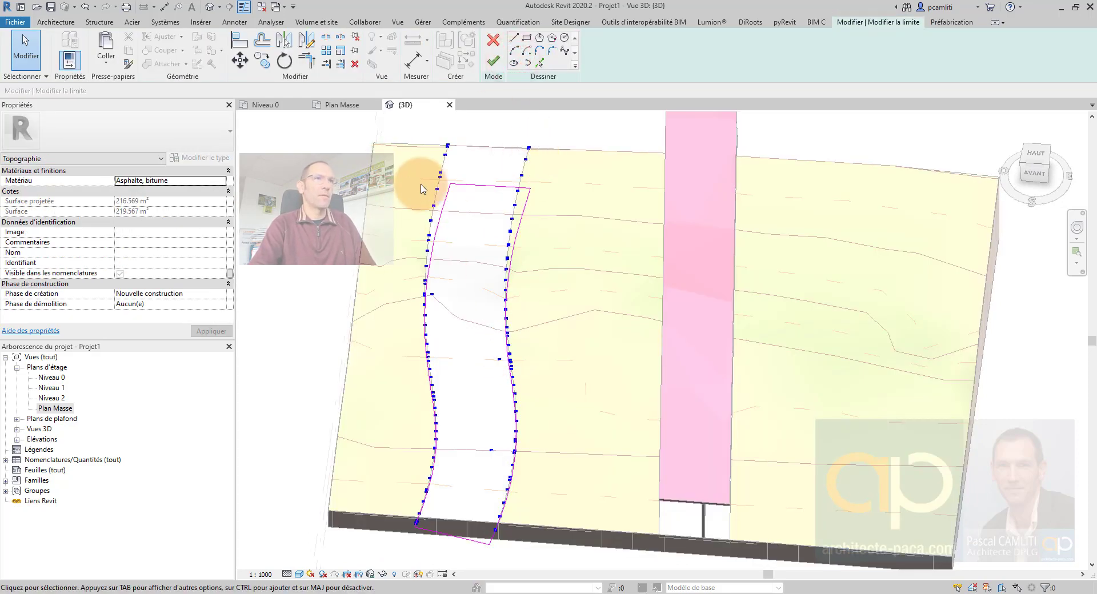
Step: Cut the four boundary lines of the road subregion, paste them back aligned to Niveau 0 and finish the boundary
mouse_move(384, 164)
mouse_down()
mouse_move(558, 441)
mouse_move(565, 565)
mouse_up()
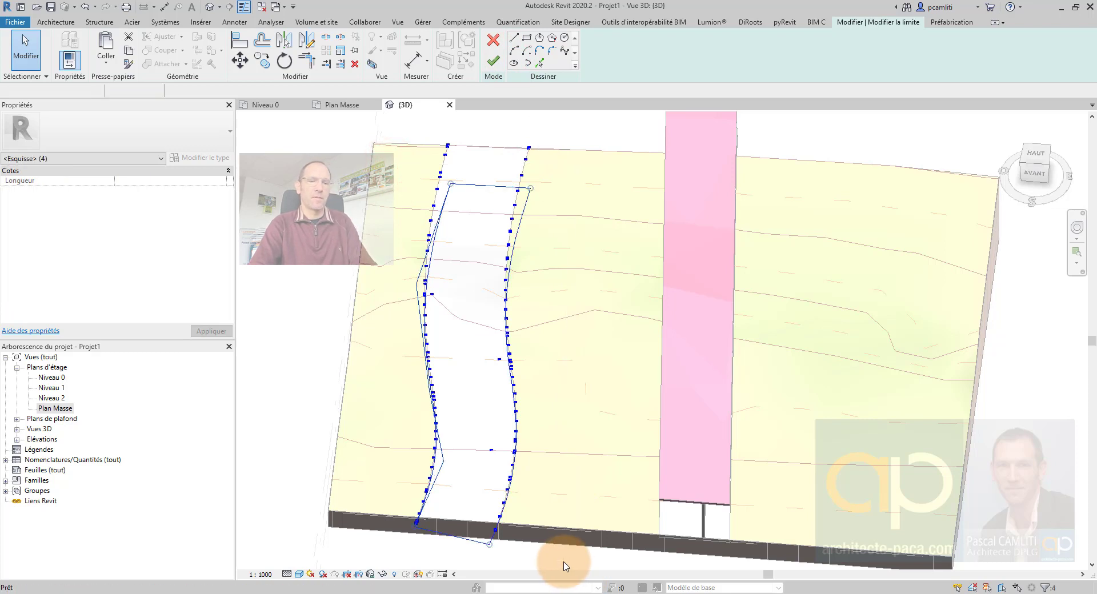
key(Delete)
click(106, 64)
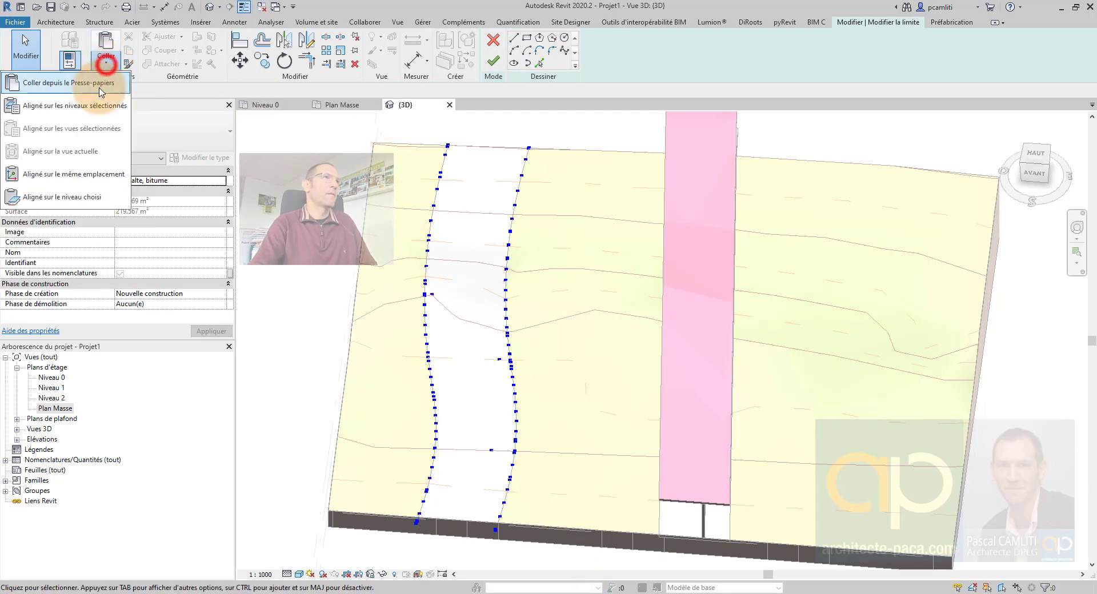
click(98, 105)
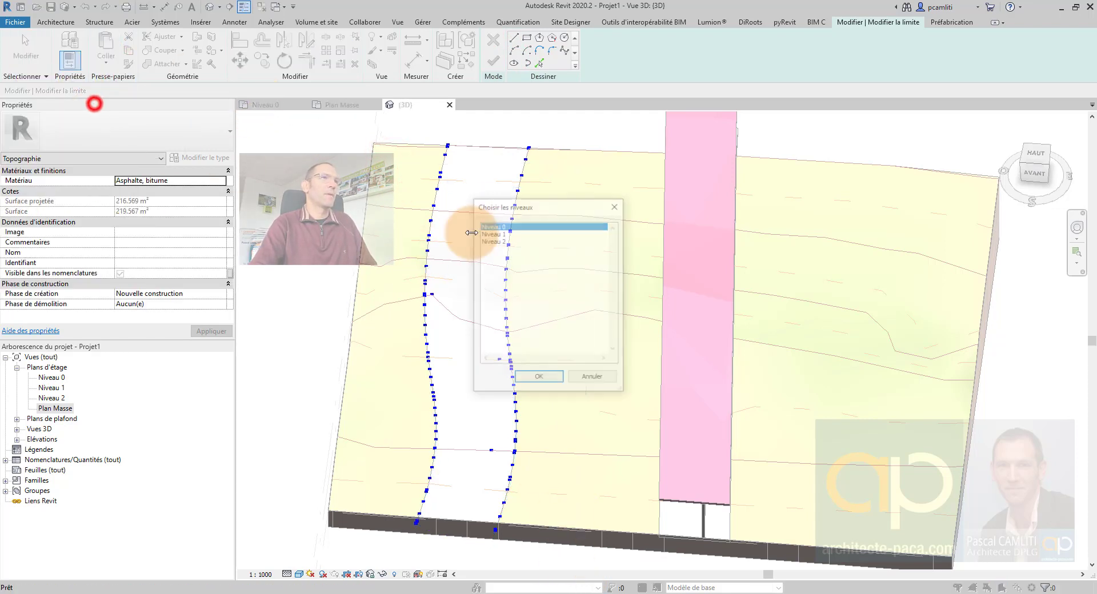
click(545, 379)
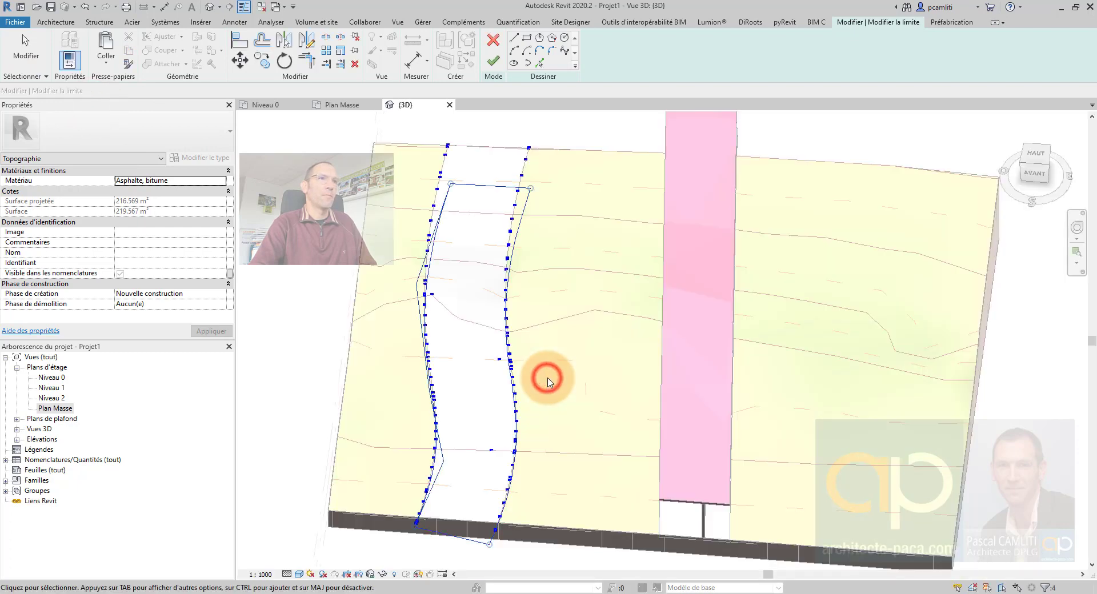
click(494, 61)
Step: Create a Toit - 200 mm footprint roof on Niveau 1 from the road outline pasted aligned to that level
click(596, 140)
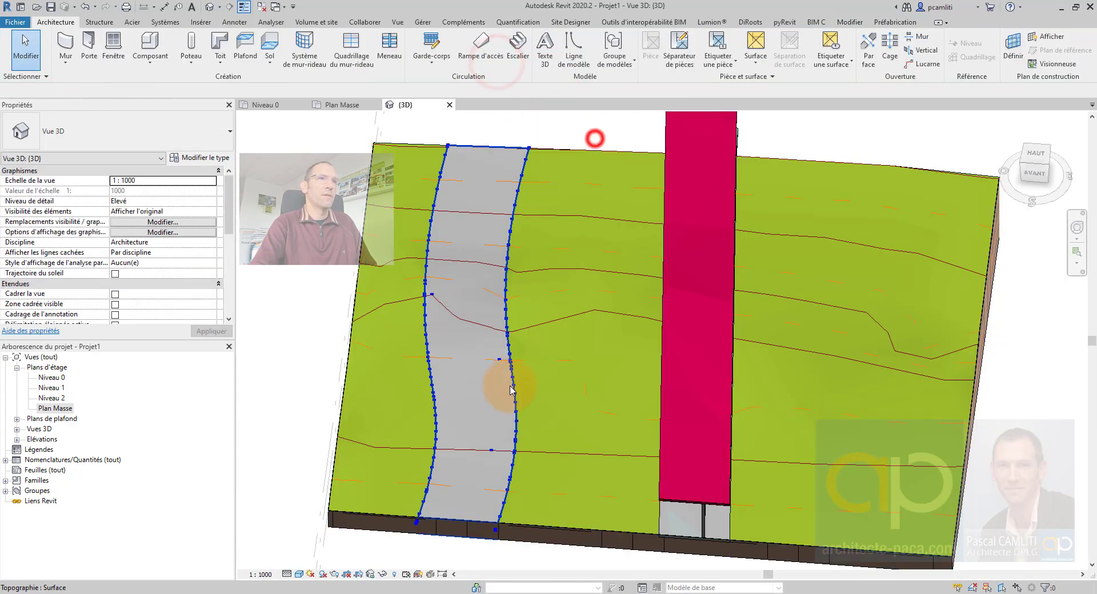
shift+middle_drag(502, 386, 546, 337)
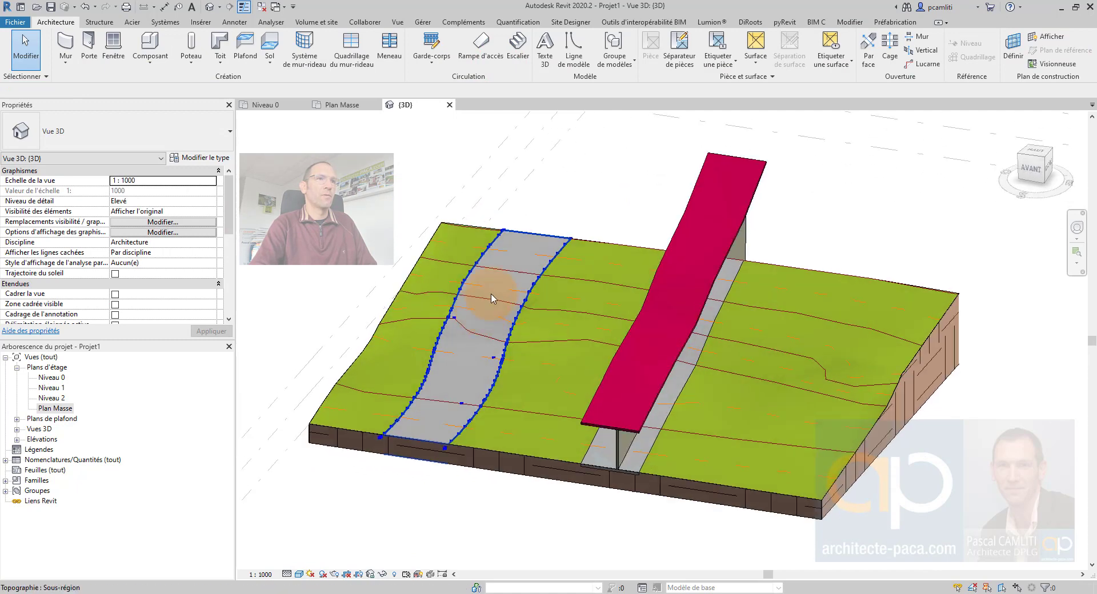
shift+middle_drag(597, 206, 602, 221)
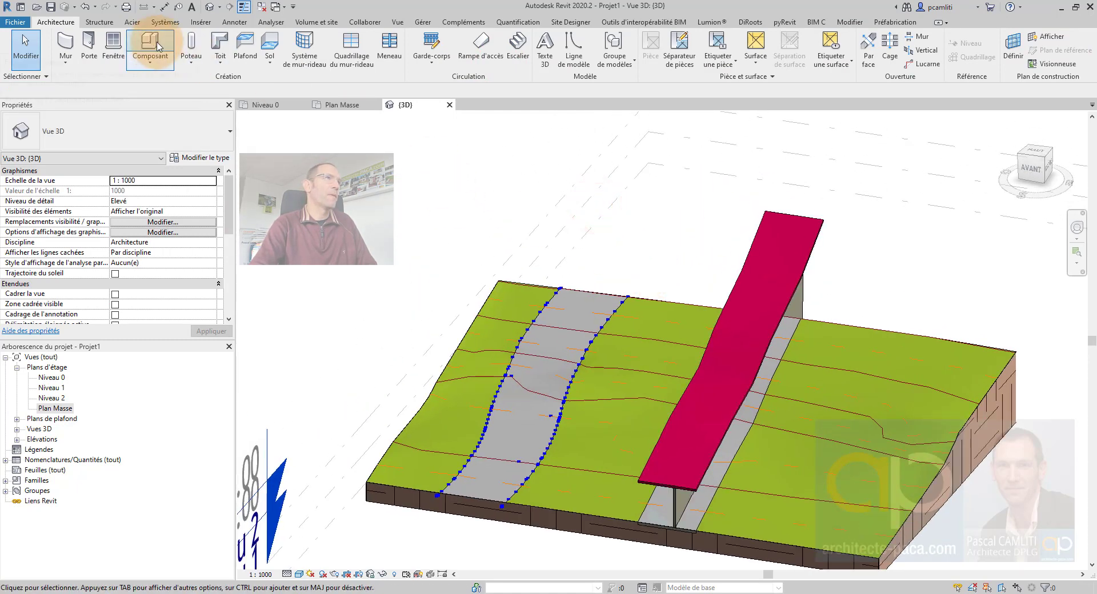
click(228, 45)
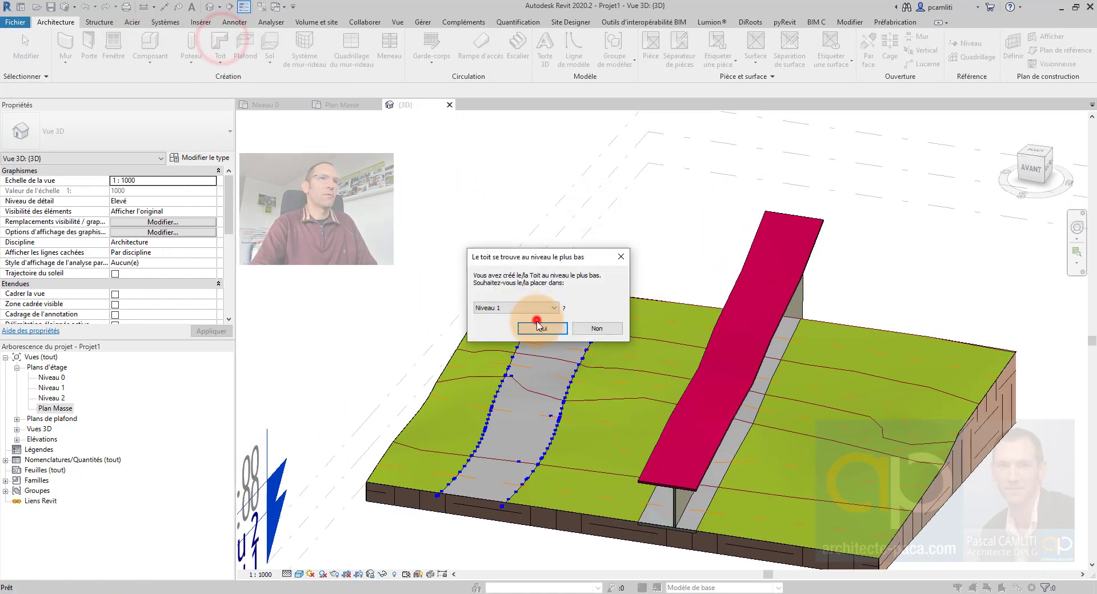
click(538, 328)
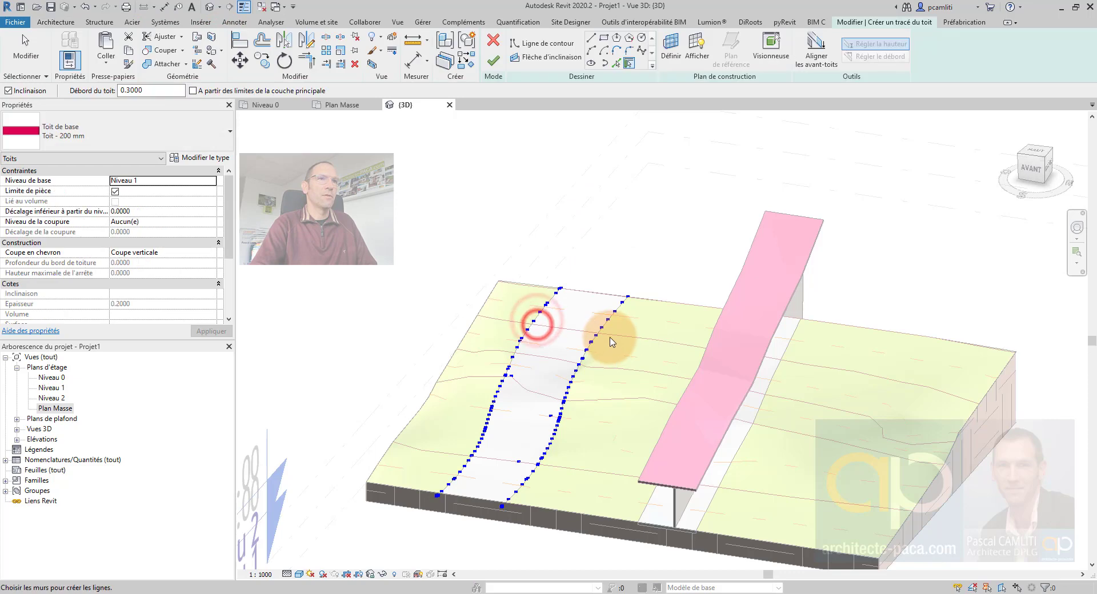
click(106, 62)
click(91, 106)
click(493, 233)
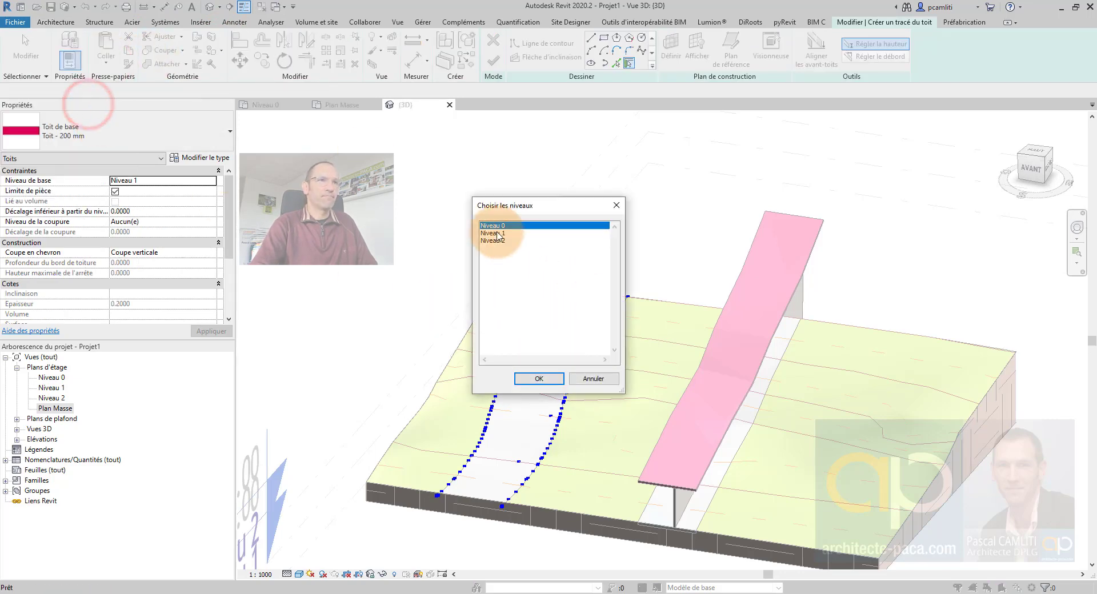
click(547, 380)
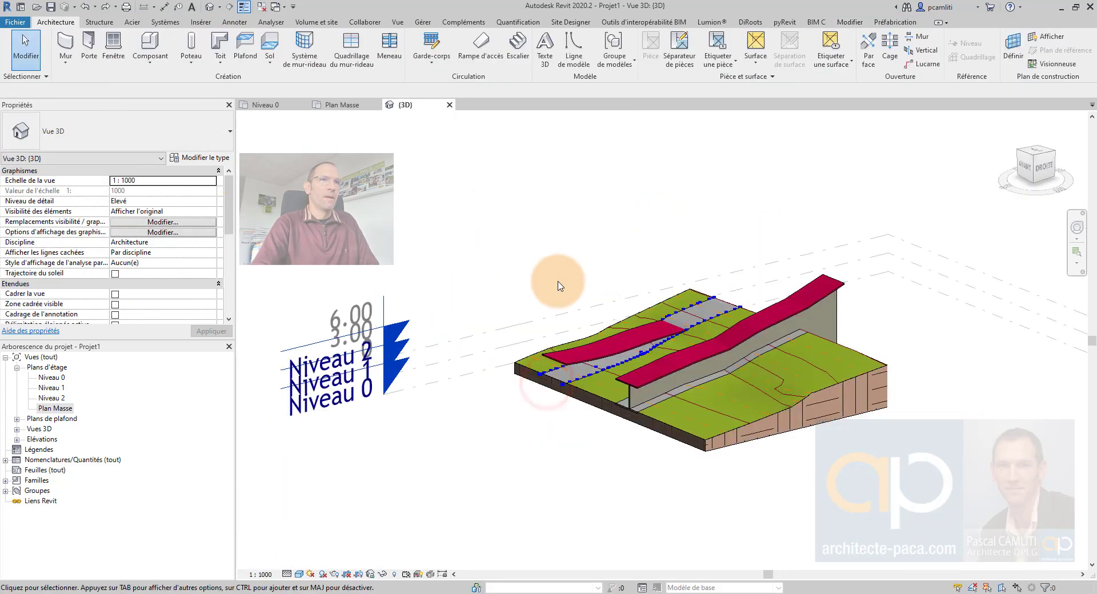
Step: Select the new winding roof, switch to Dynamo and run the graph to shape the roof to the road subregion
scroll(619, 359, up, 2)
shift+middle_drag(618, 359, 659, 391)
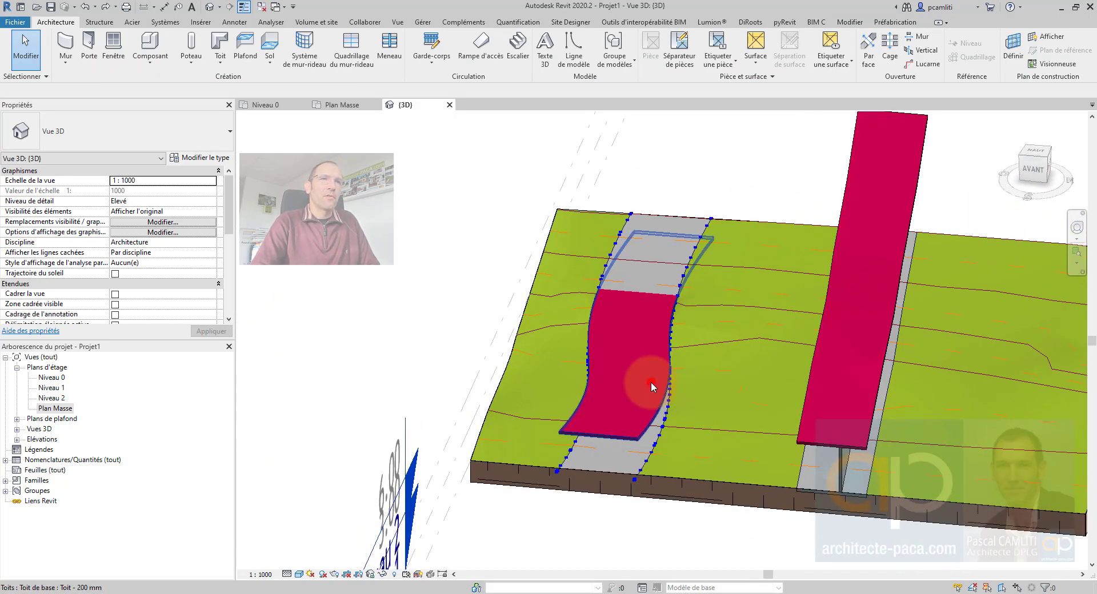
click(652, 386)
shift+middle_drag(654, 384, 708, 403)
mouse_move(583, 591)
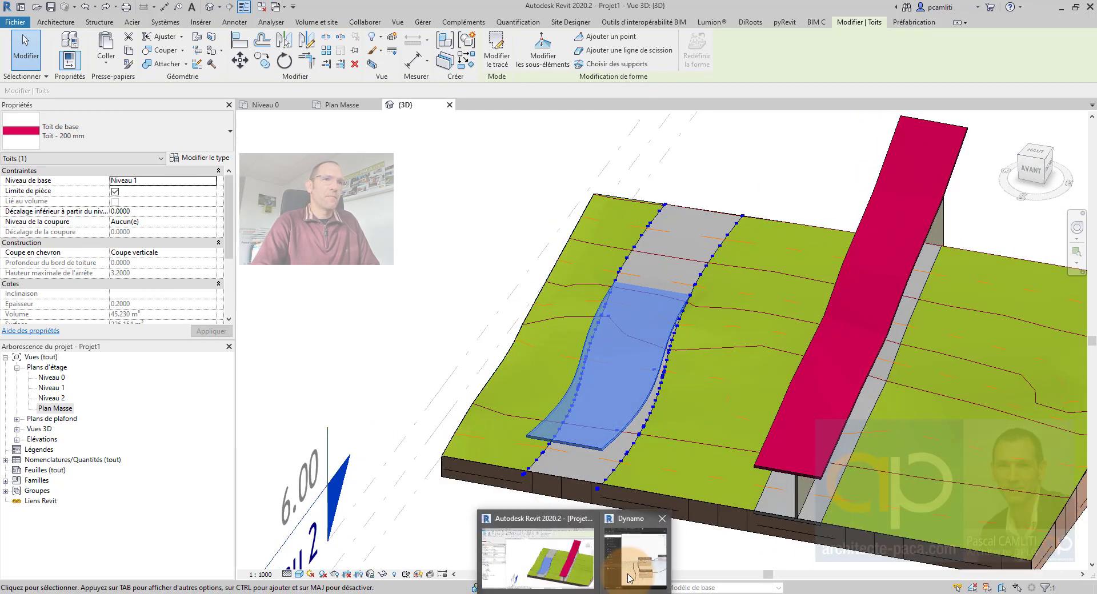
click(624, 569)
click(87, 540)
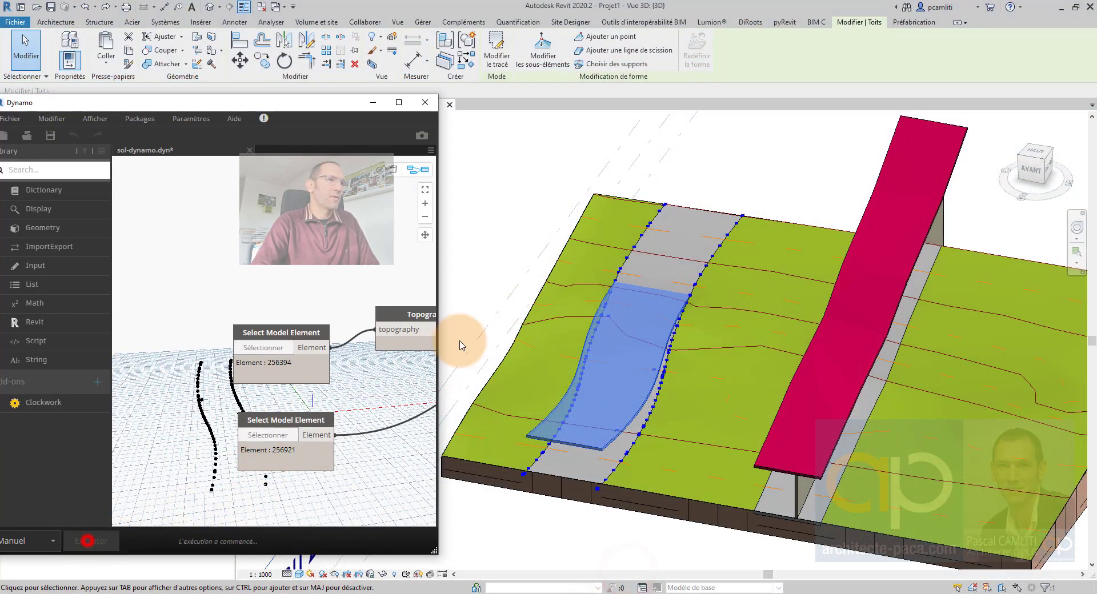
Step: Select the winding Toit - 200 mm roof, minimise Dynamo and set the roof's base offset from Niveau 1 to 8
click(482, 263)
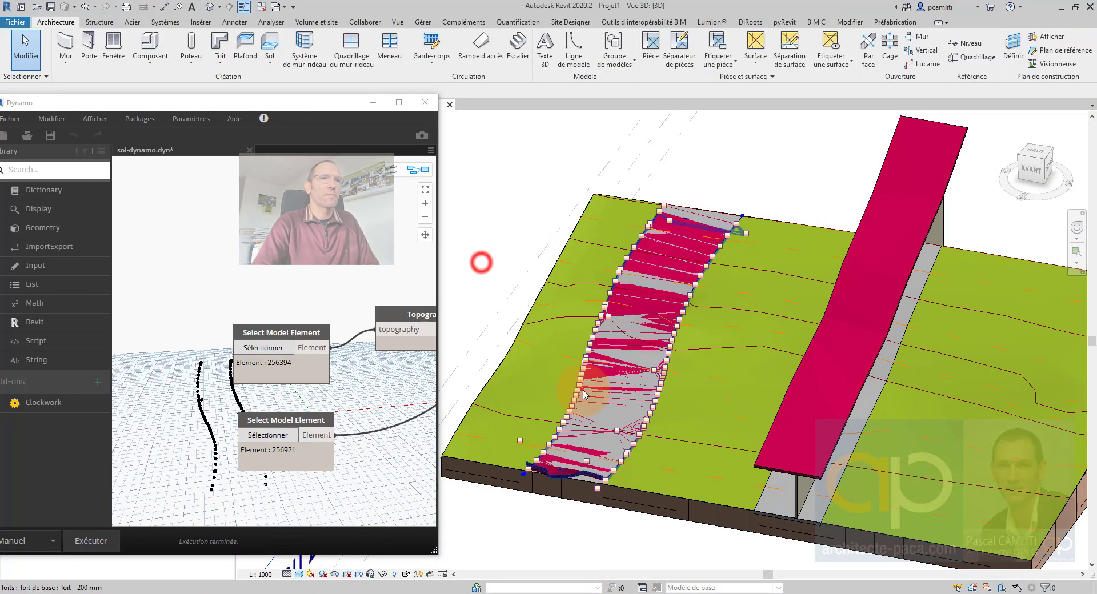
click(571, 471)
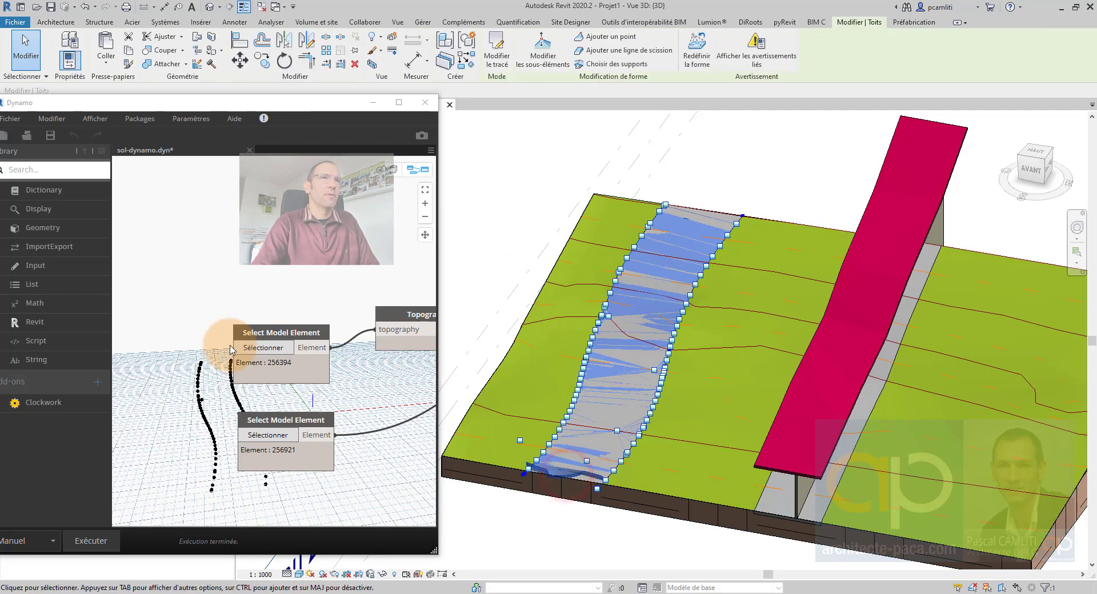
click(374, 102)
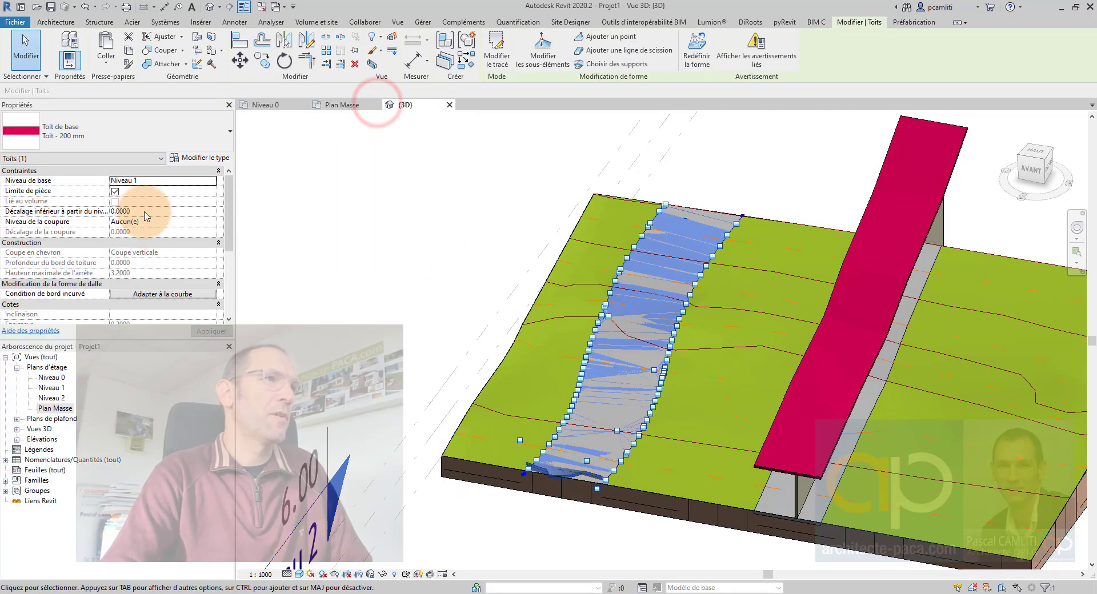
text(6)
key(Return)
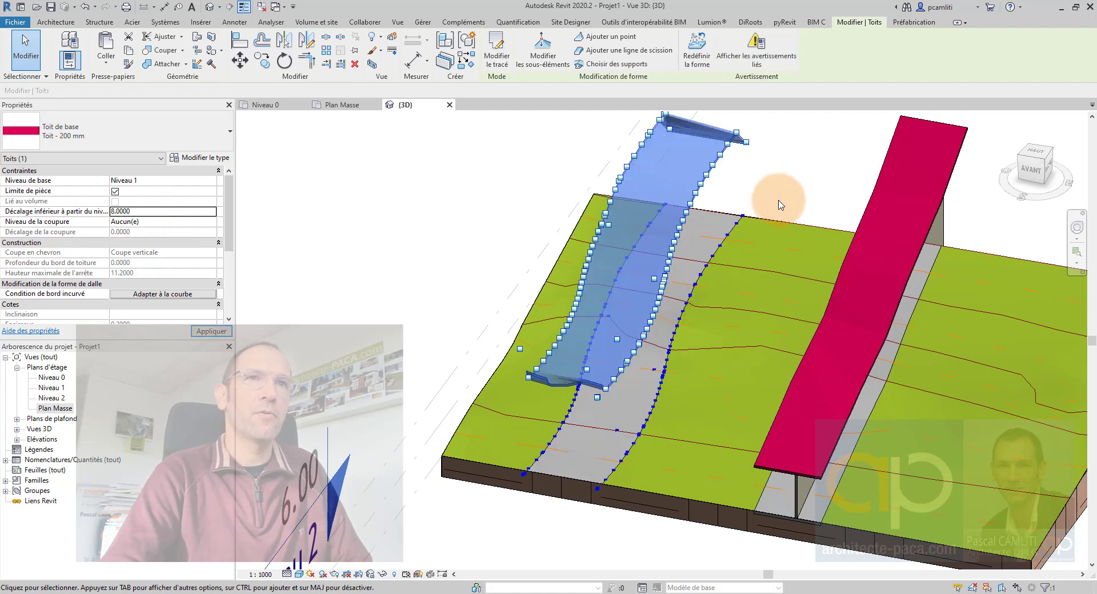
click(779, 201)
shift+middle_drag(784, 198, 723, 245)
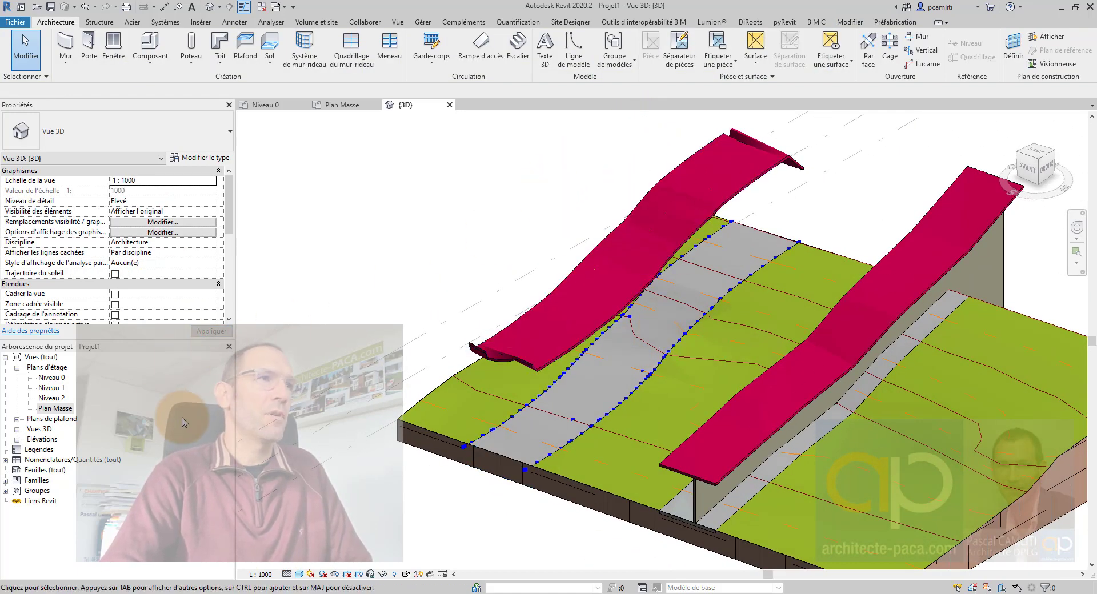
Step: From the top view, place a straight Générique - Ext. 200 mm wall about 39 m long on Niveau 0, running lengthwise along the winding road
click(1040, 154)
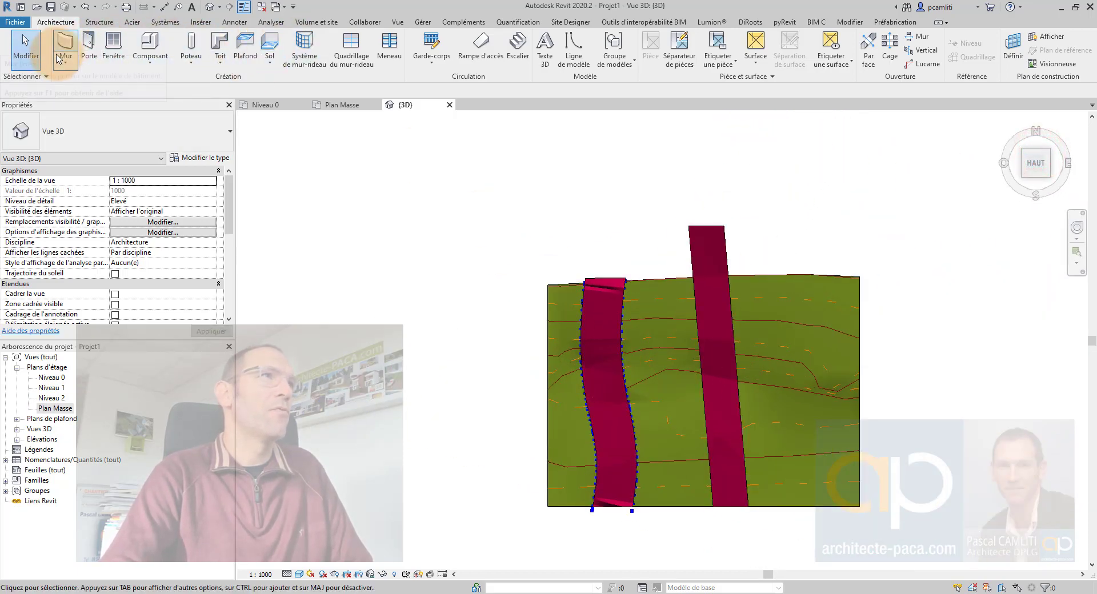
click(67, 40)
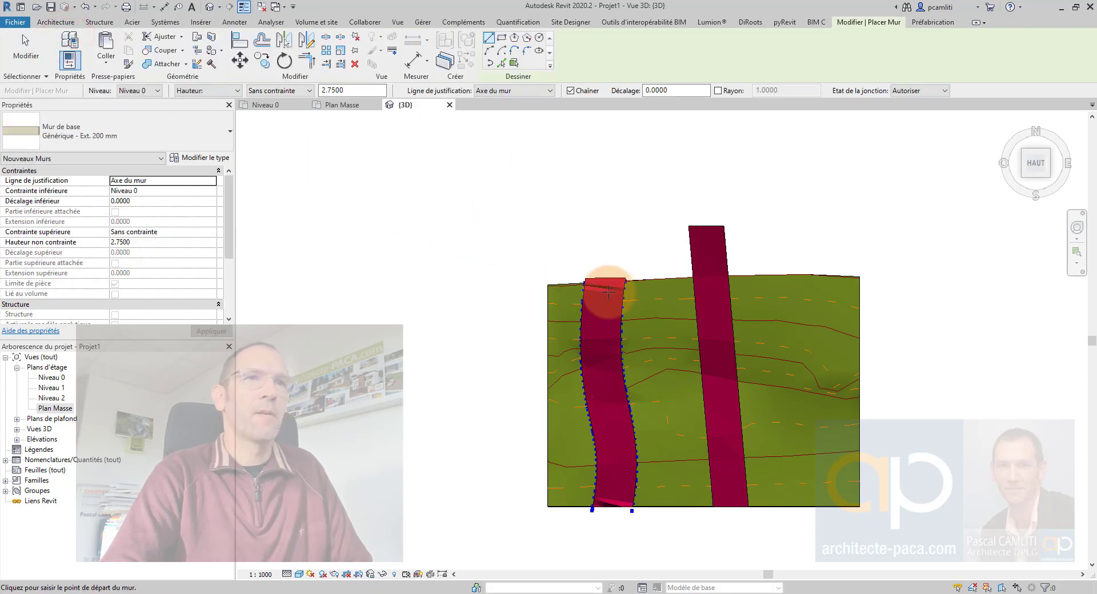
click(604, 271)
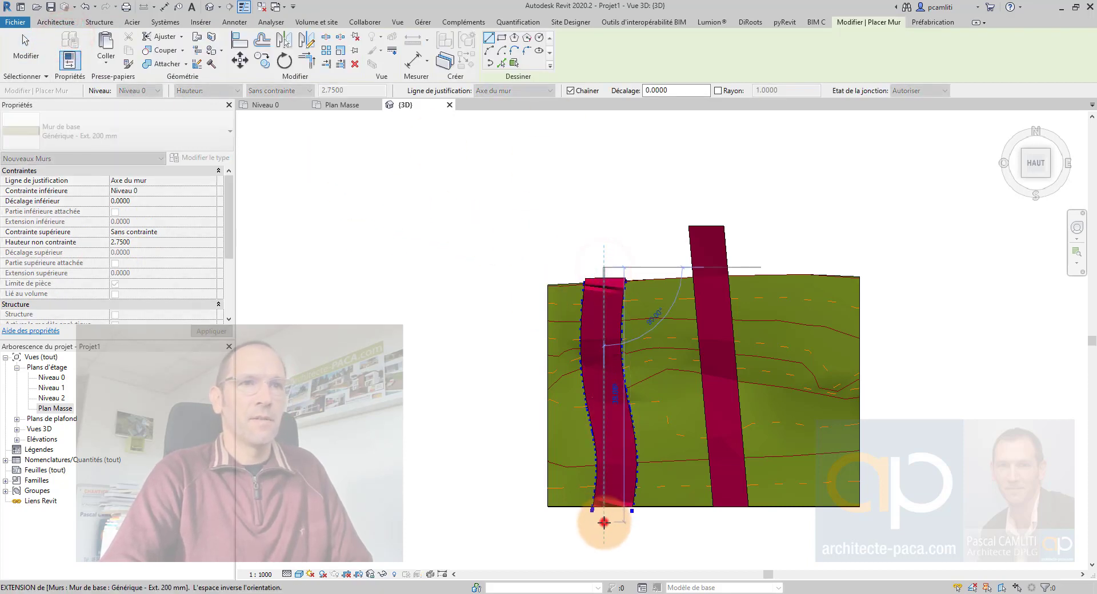
key(Escape)
key(Escape)
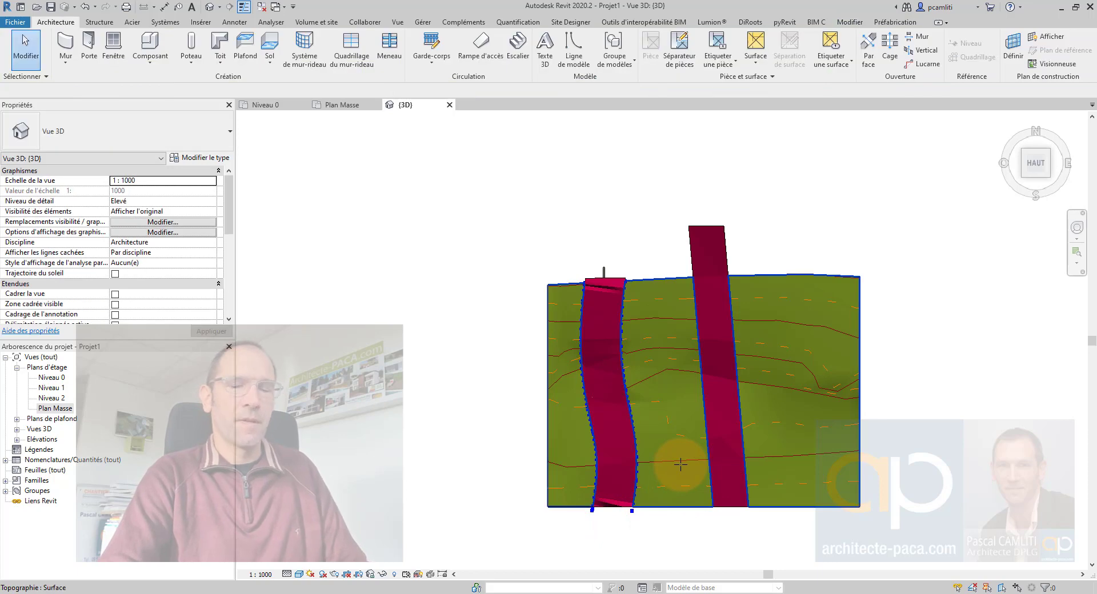
Step: Attach the top of the new wall to the underside of the winding roof
shift+middle_drag(656, 446, 656, 296)
scroll(667, 357, up, 4)
click(690, 375)
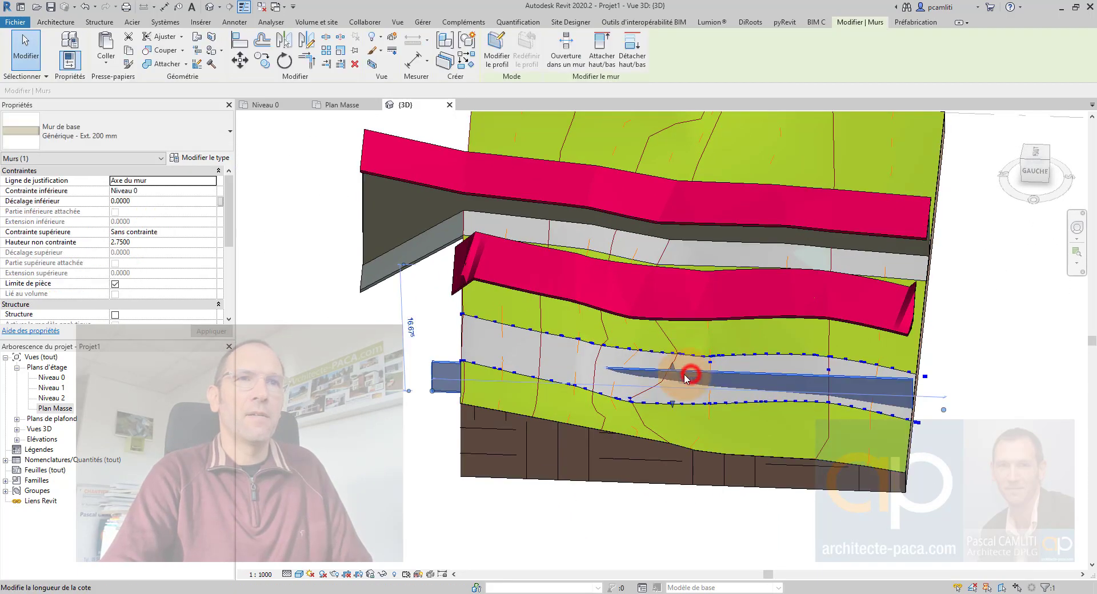
click(602, 46)
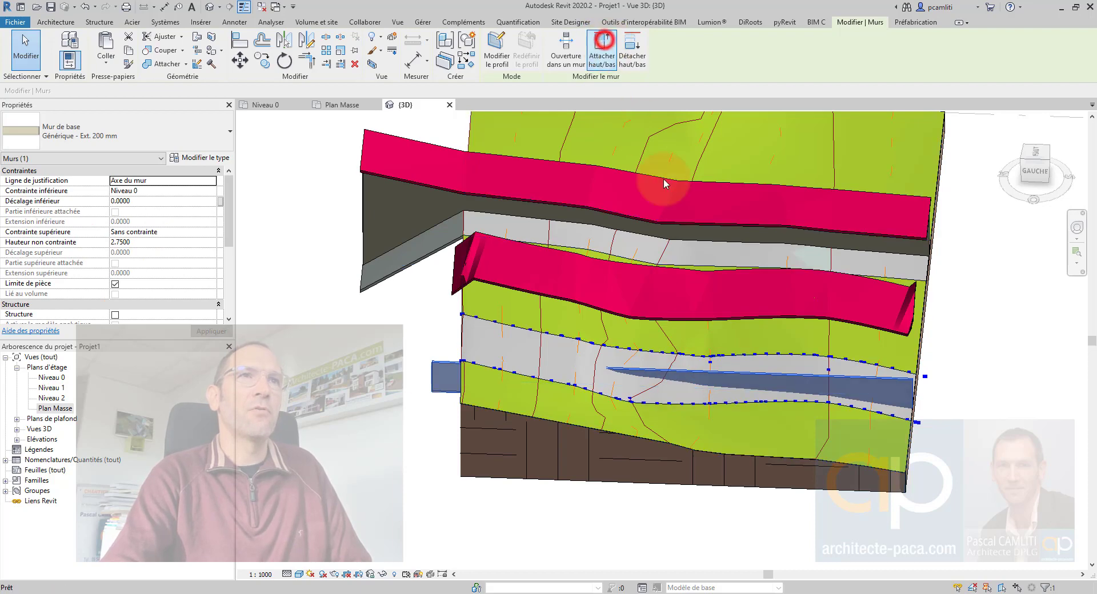
click(664, 295)
click(599, 371)
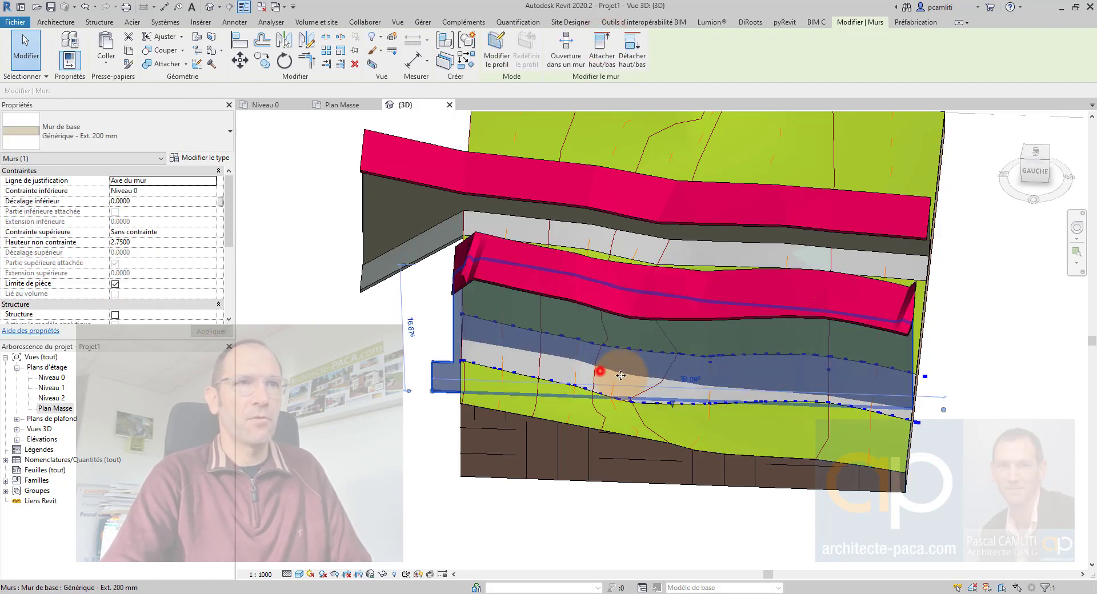
click(966, 397)
Step: Try to attach the new wall's base to the winding road below it
click(620, 357)
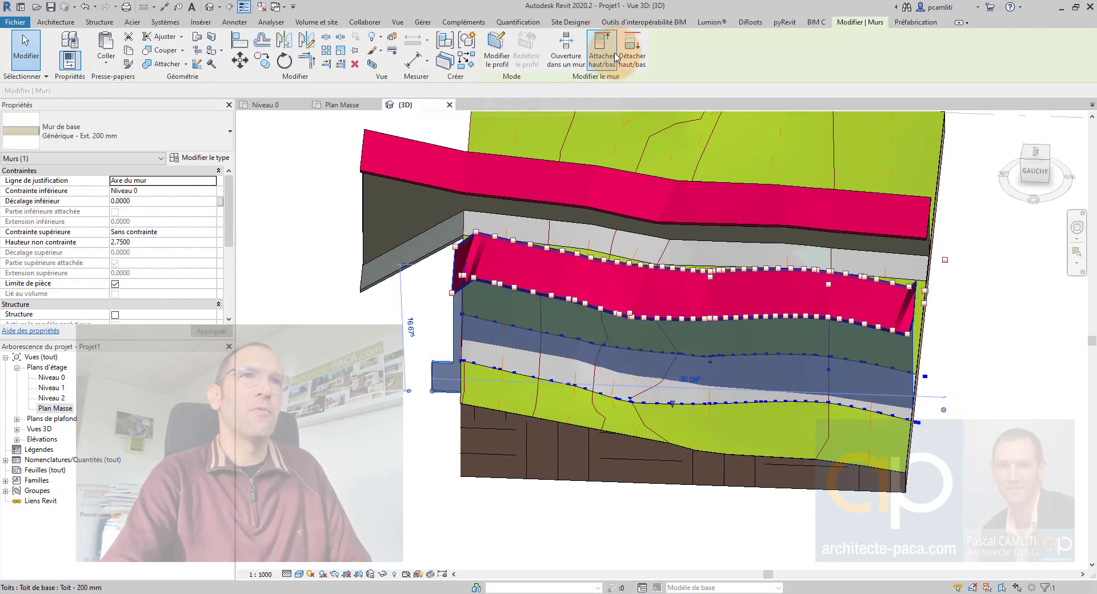
click(613, 55)
click(165, 92)
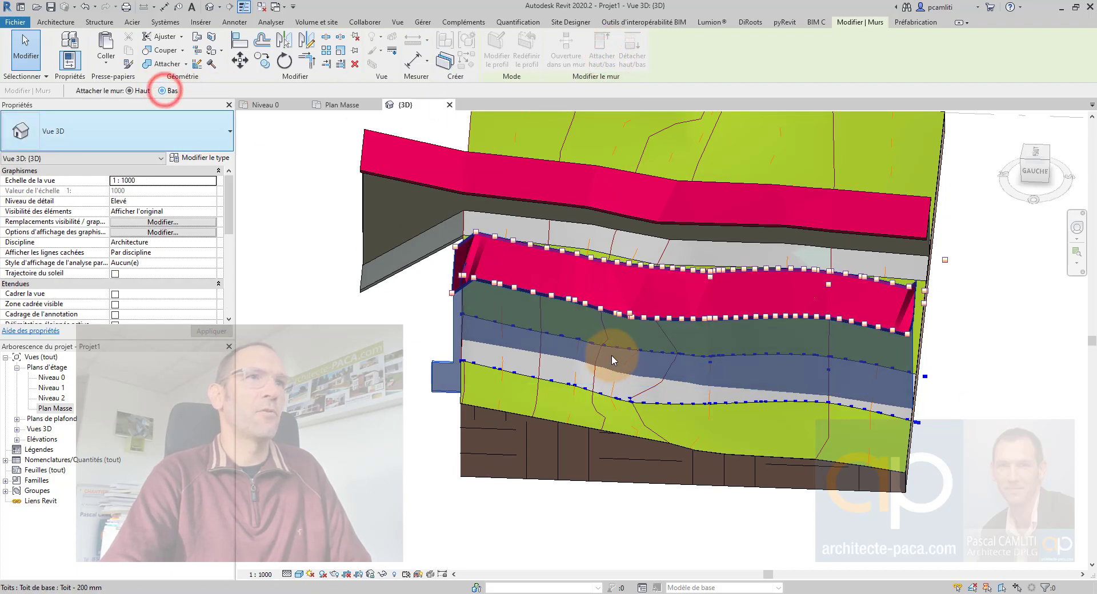
click(552, 387)
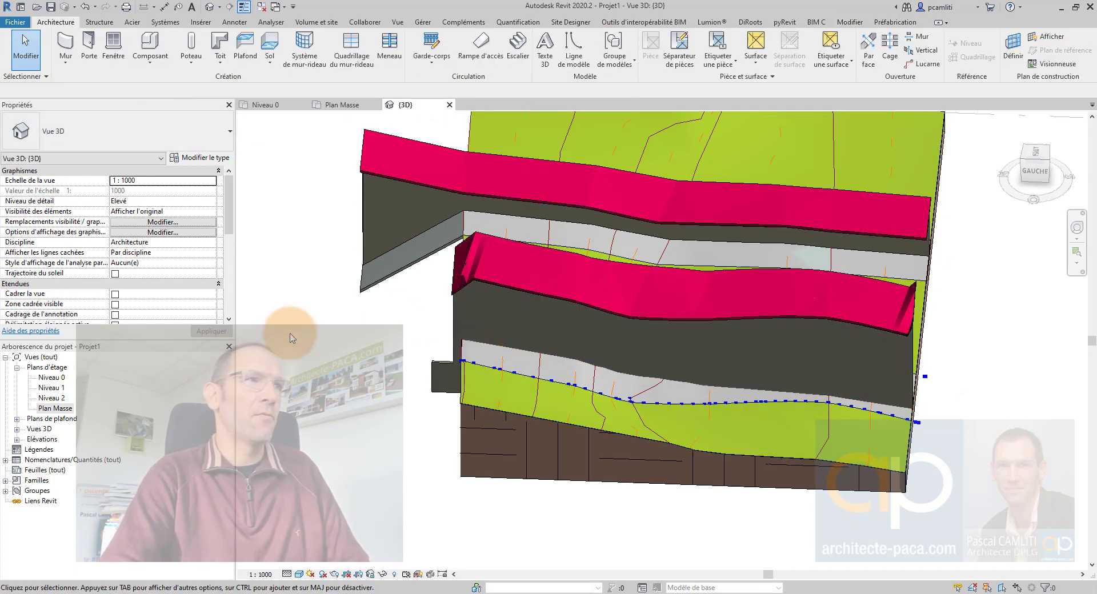
Step: Reveal the hidden elements, unhide the winding Dalle en béton - 250 mm floor and leave the reveal mode
click(393, 575)
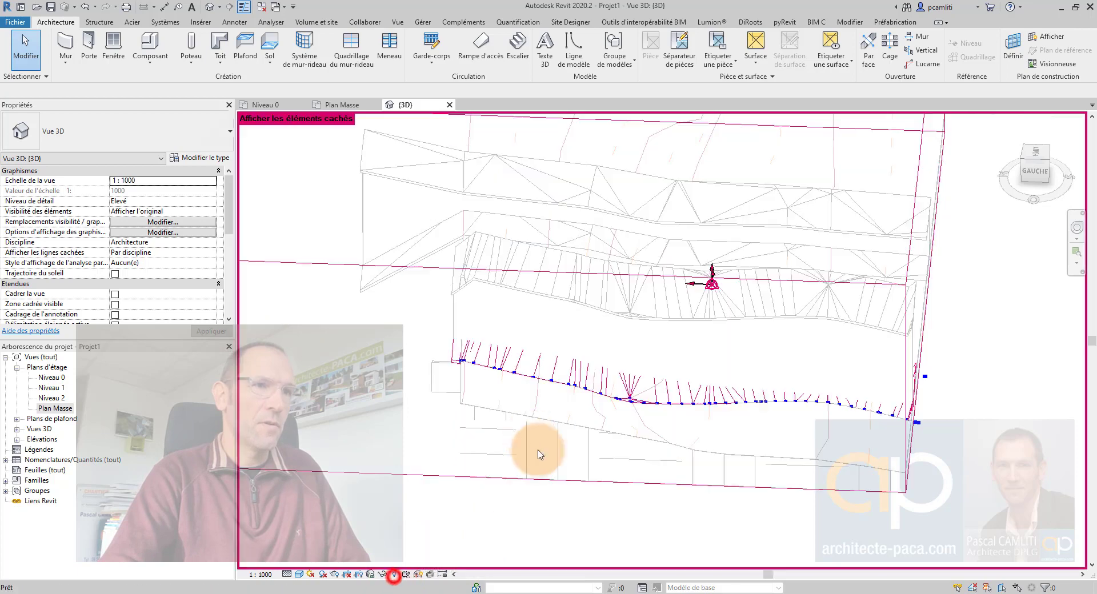
click(484, 366)
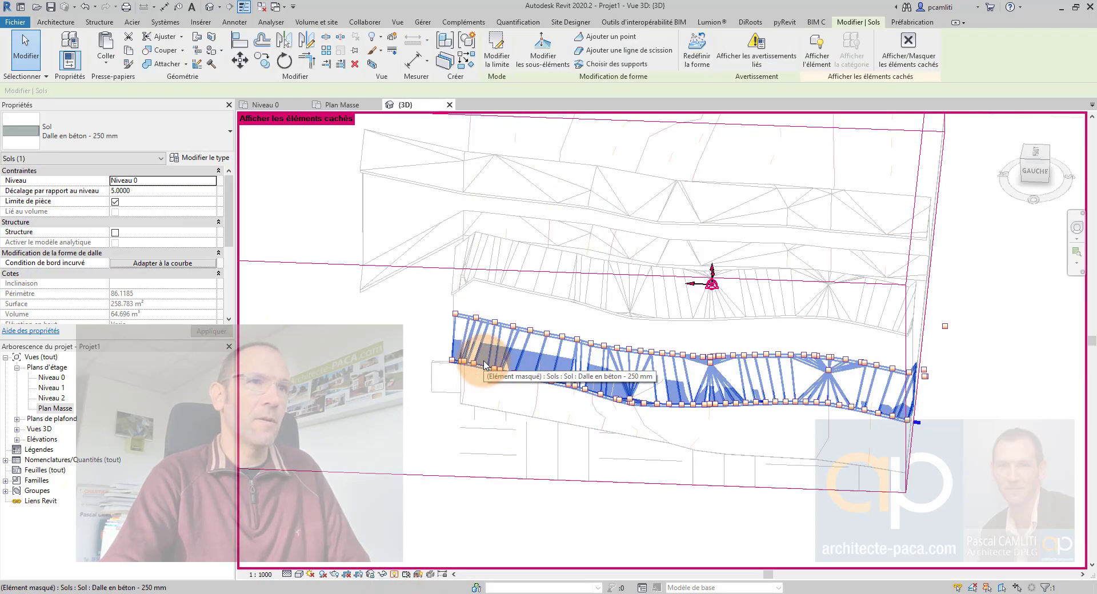
click(821, 61)
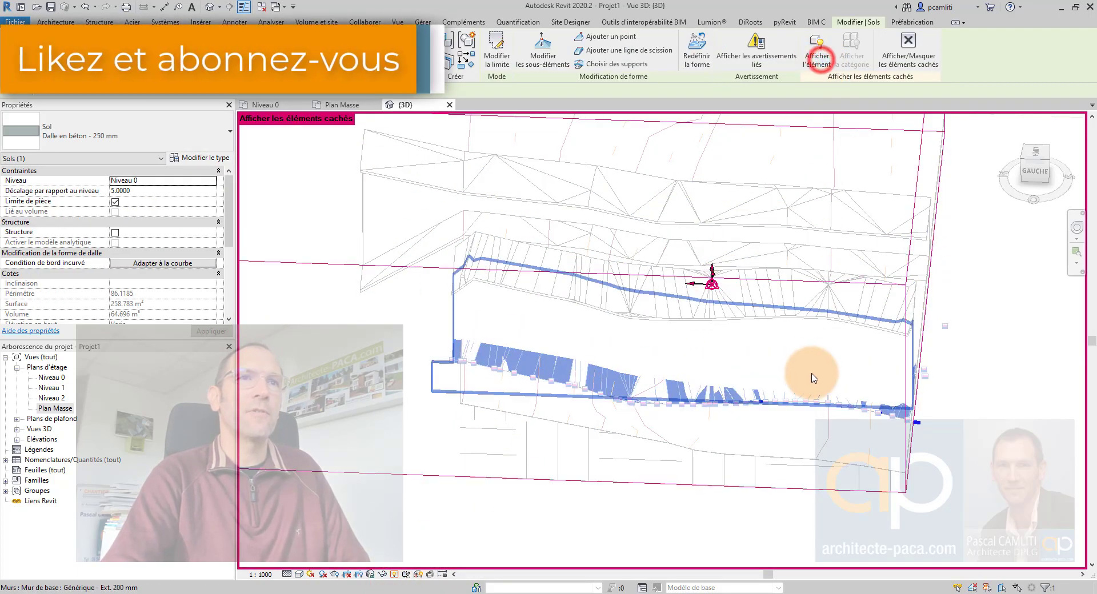
click(1026, 406)
click(1056, 46)
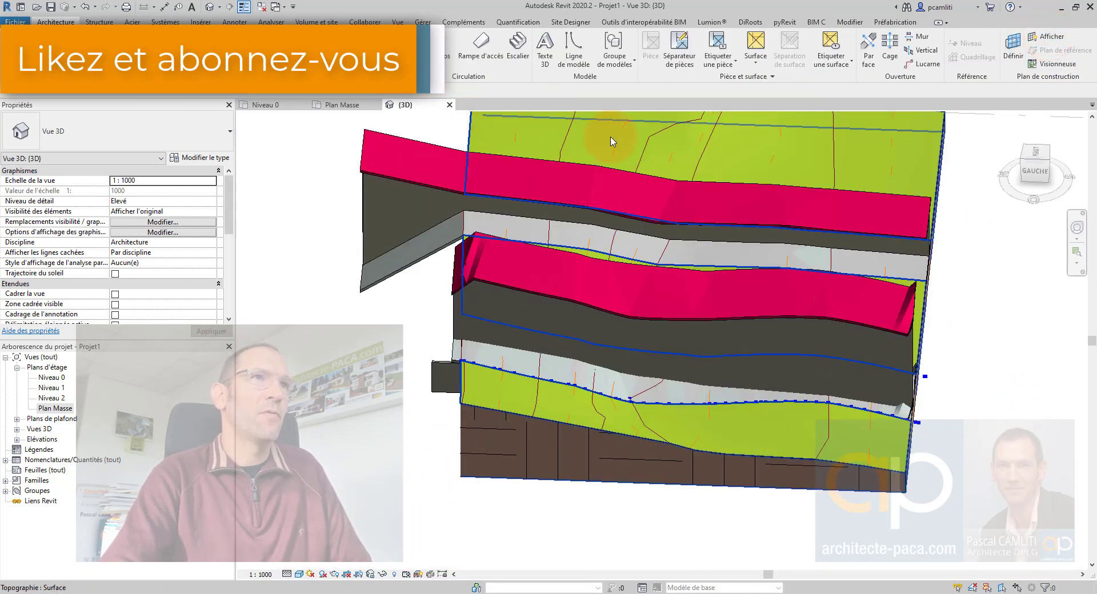
Step: Try to attach the wall's base to the unhidden concrete floor
click(476, 314)
click(596, 47)
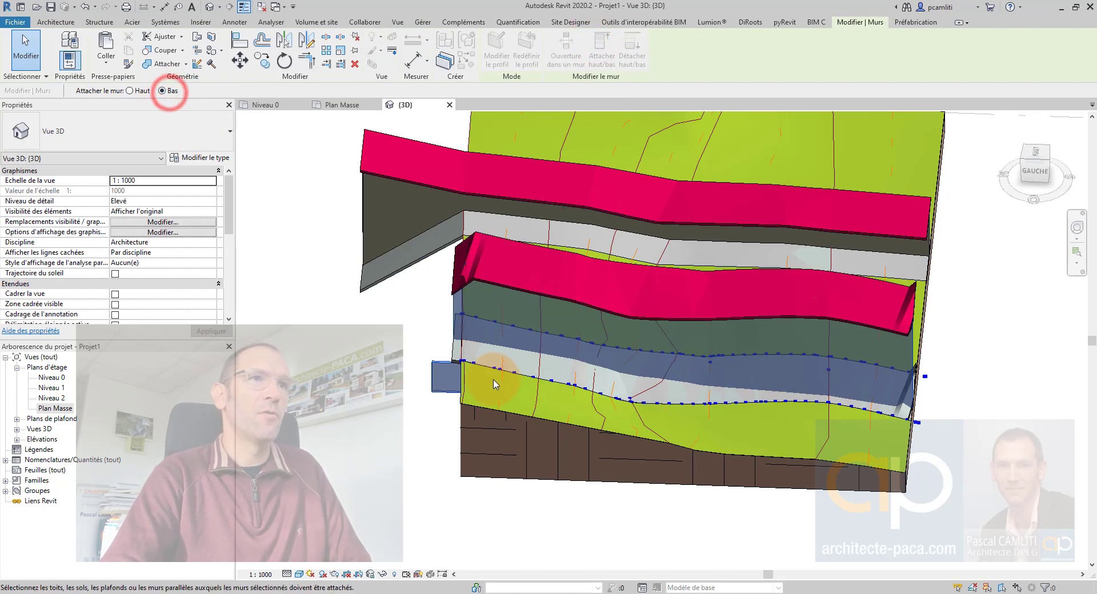
click(457, 365)
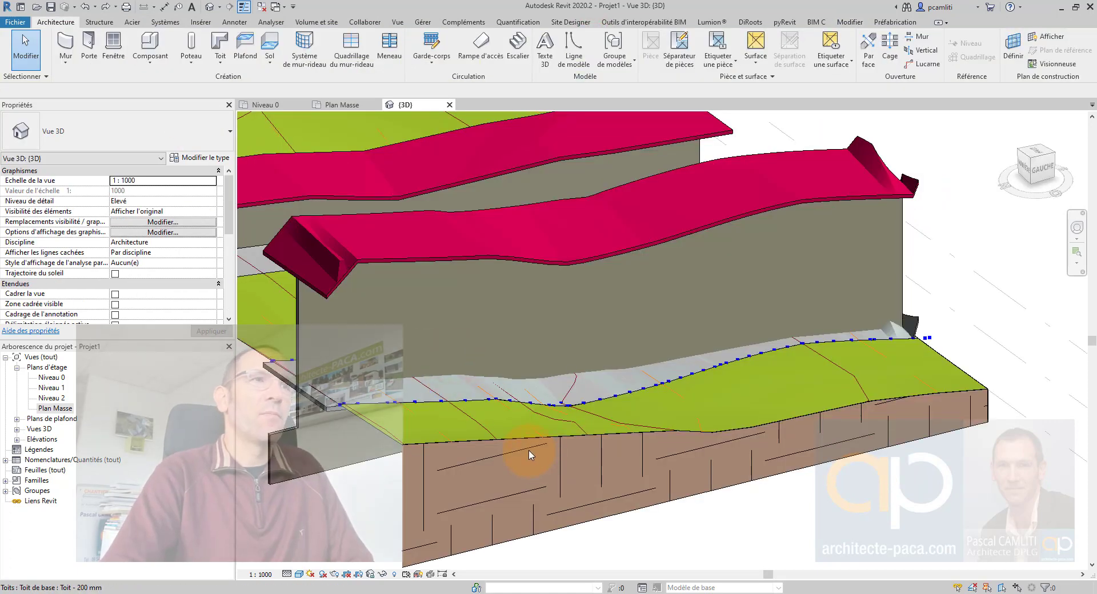
Step: Raise the base of the wall under the winding roof to about 4.99 m above Niveau 0, clear of the road floor
scroll(513, 441, down, 1)
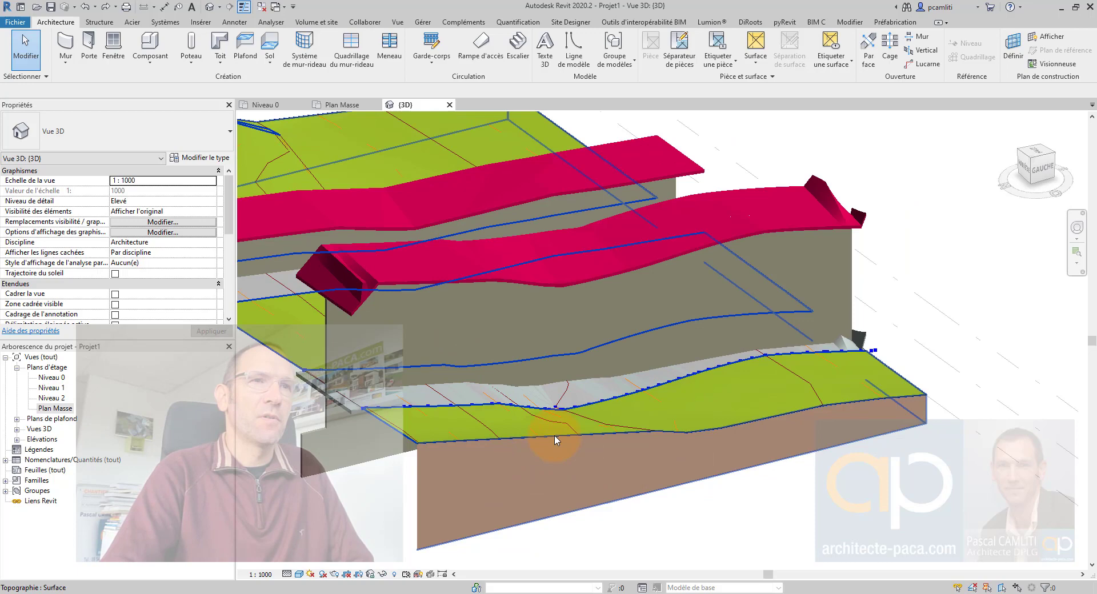
click(434, 341)
drag(575, 410, 577, 333)
click(963, 240)
Step: Attach the raised wall's base to the winding Dalle en béton - 250 mm floor below it
click(830, 257)
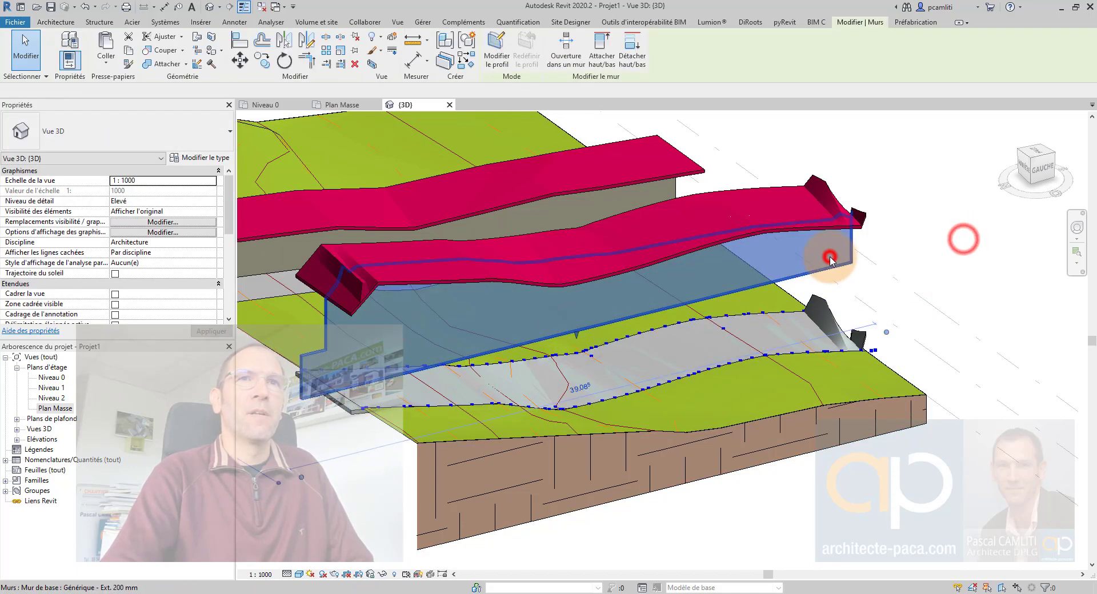
click(601, 46)
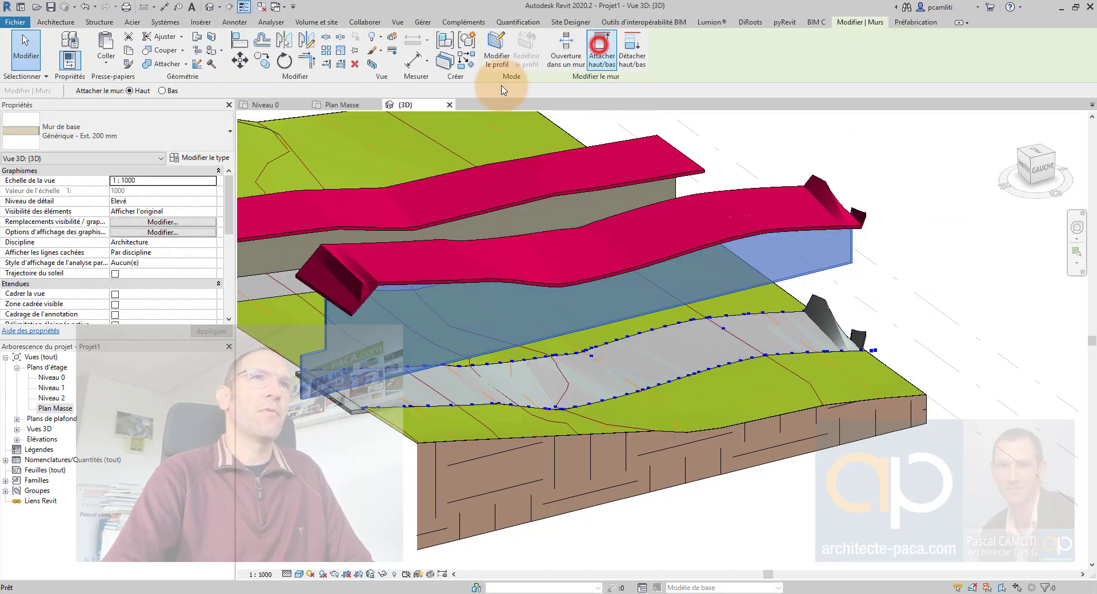
click(163, 91)
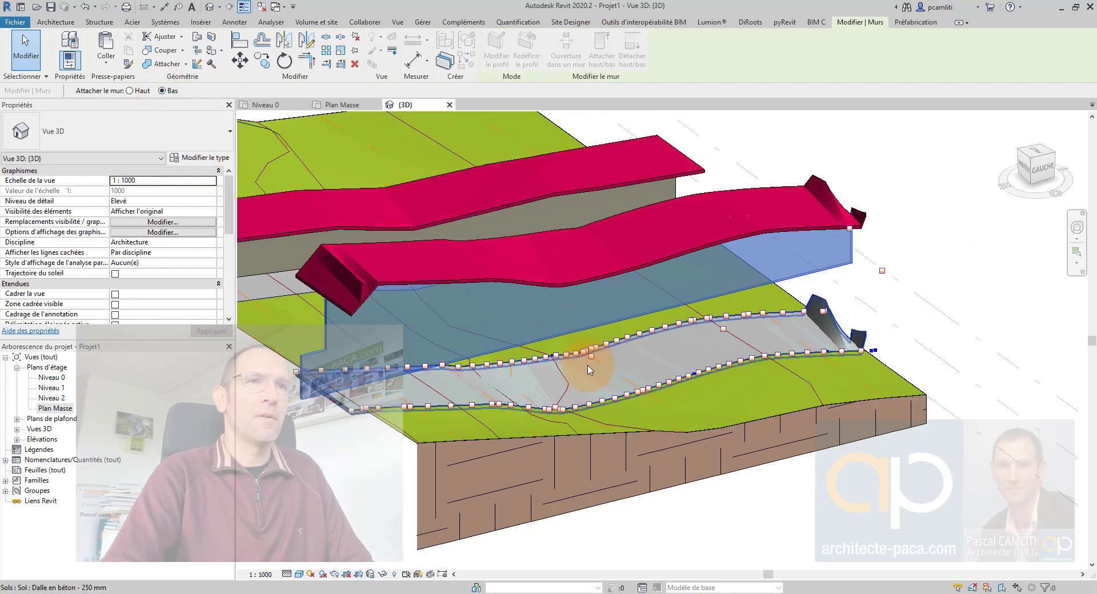
click(767, 400)
click(937, 355)
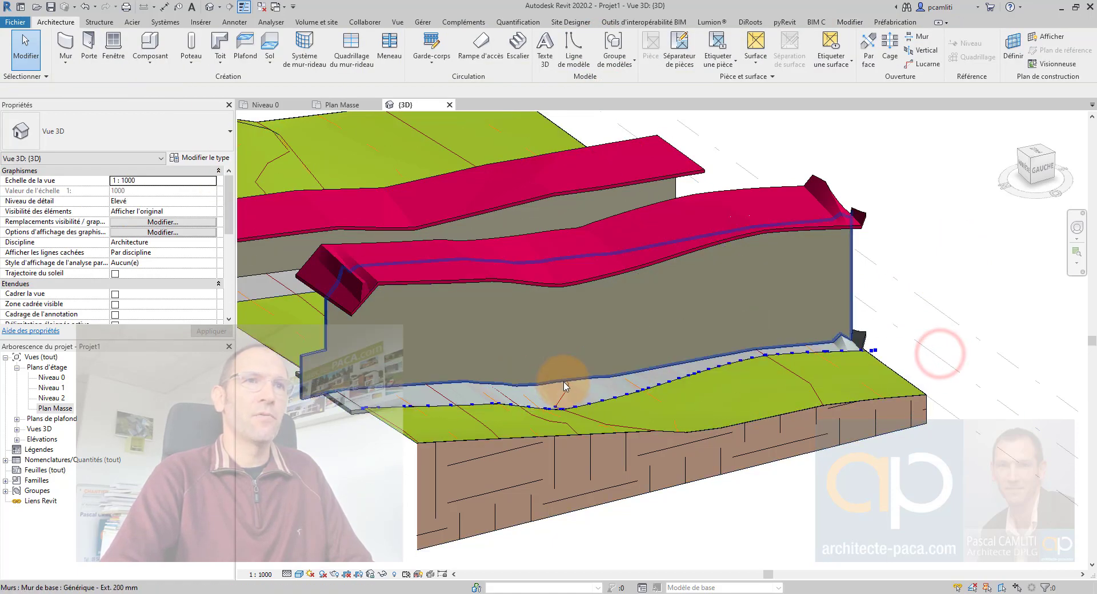
Step: Temporarily isolate the wall category to examine the profiles of both walls, and restore the full view
click(577, 365)
right_click(576, 362)
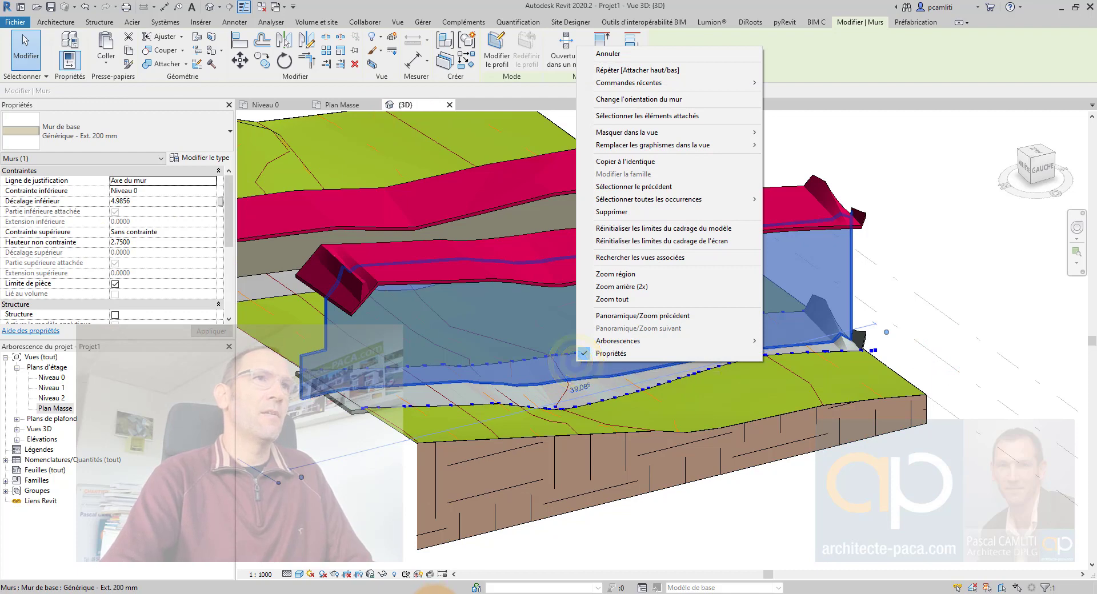
click(382, 575)
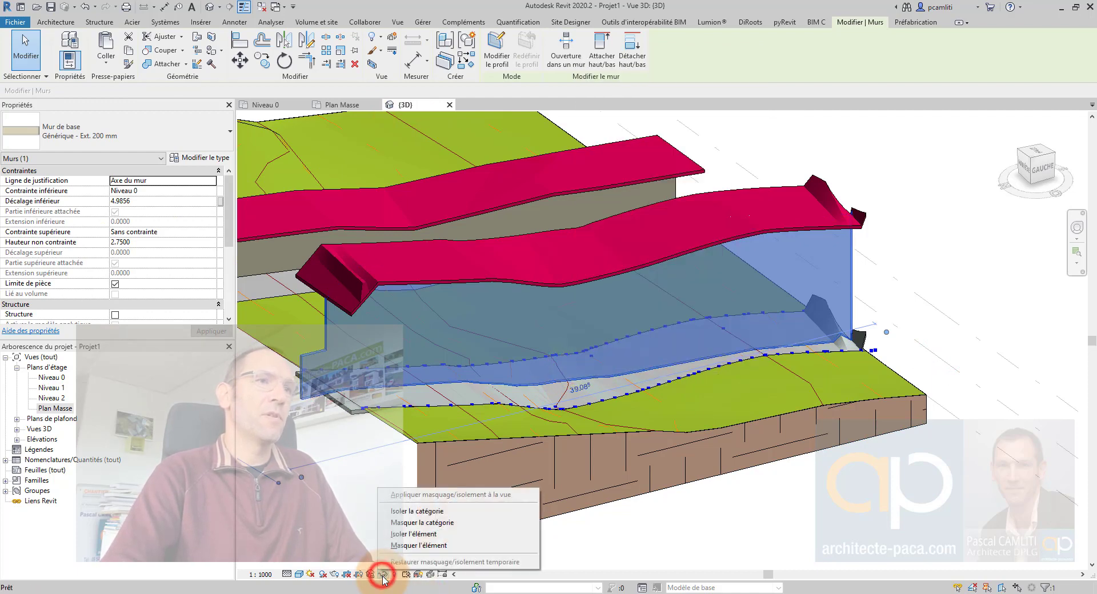
click(423, 516)
click(639, 480)
shift+middle_drag(640, 480, 753, 361)
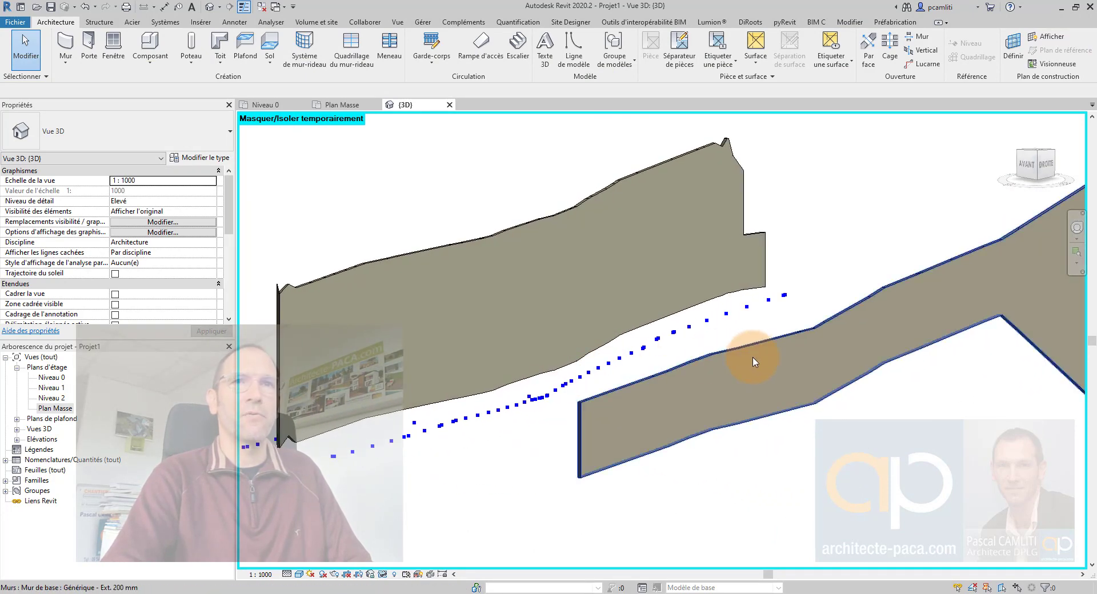
scroll(688, 352, down, 3)
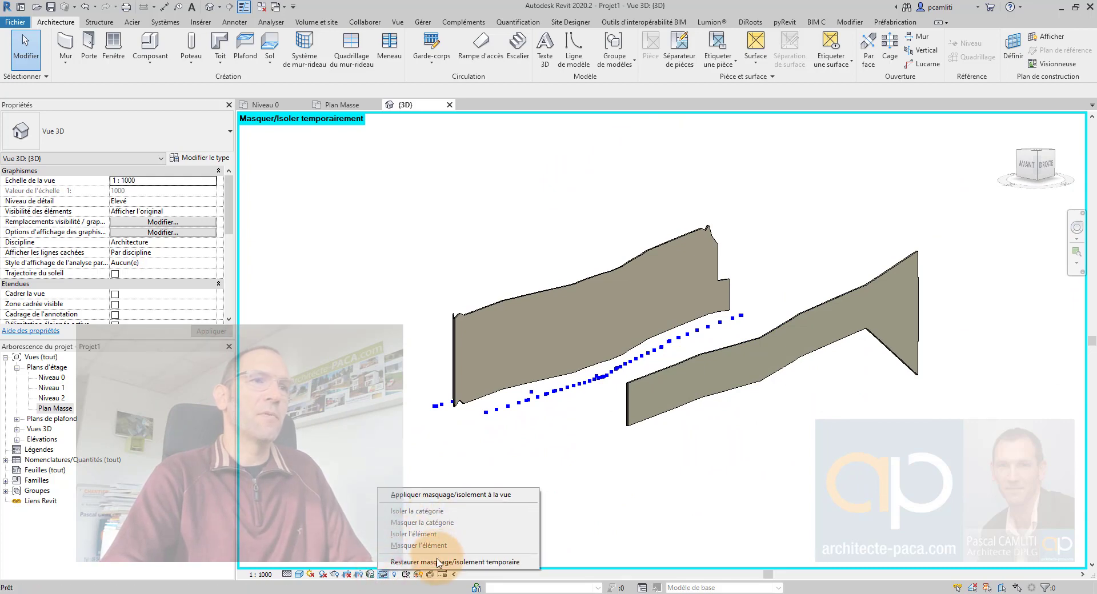
click(437, 562)
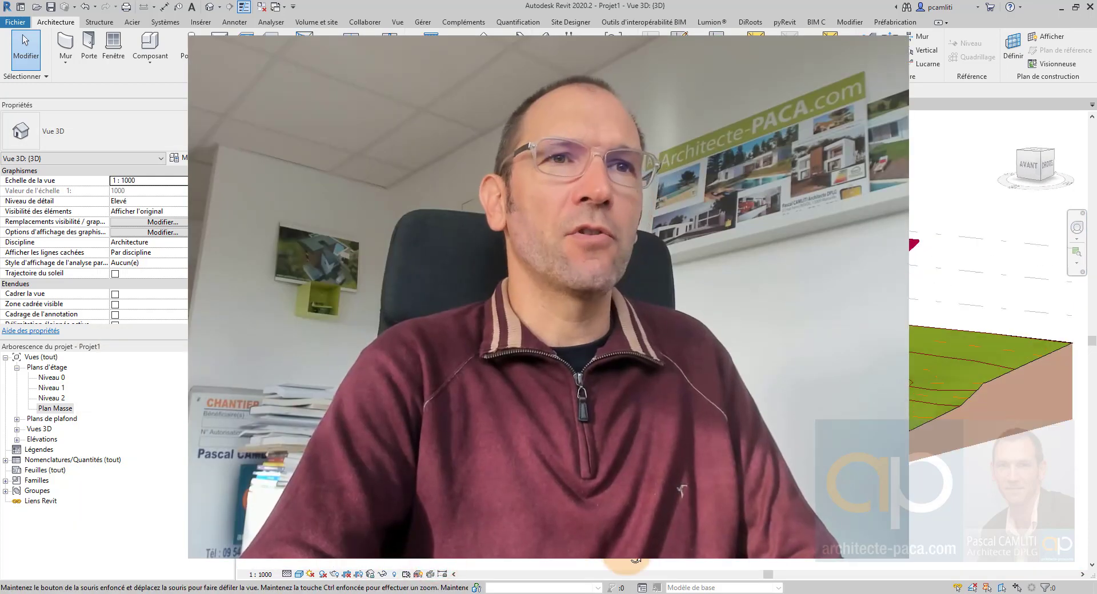